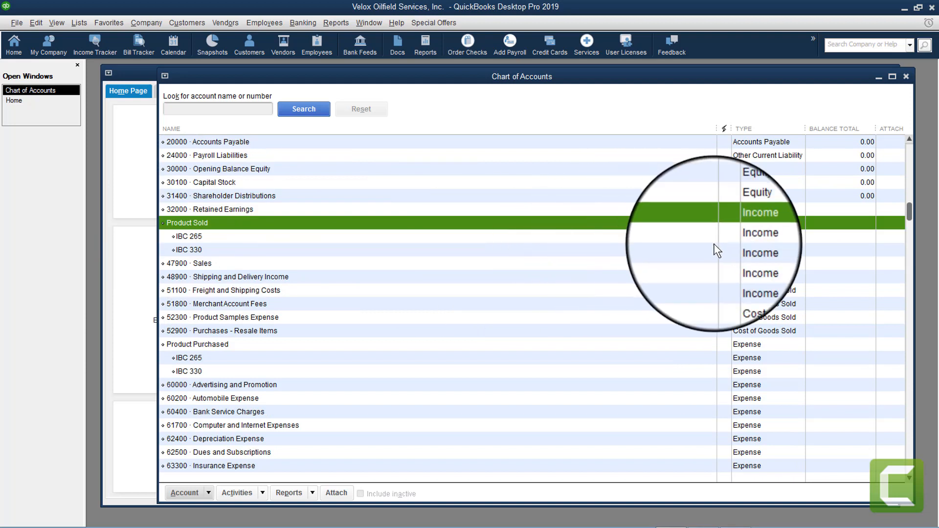
Review the IBC 265, IBC 330 and Product Purchased accounts, then close the Chart of Accounts
left_click(190, 236)
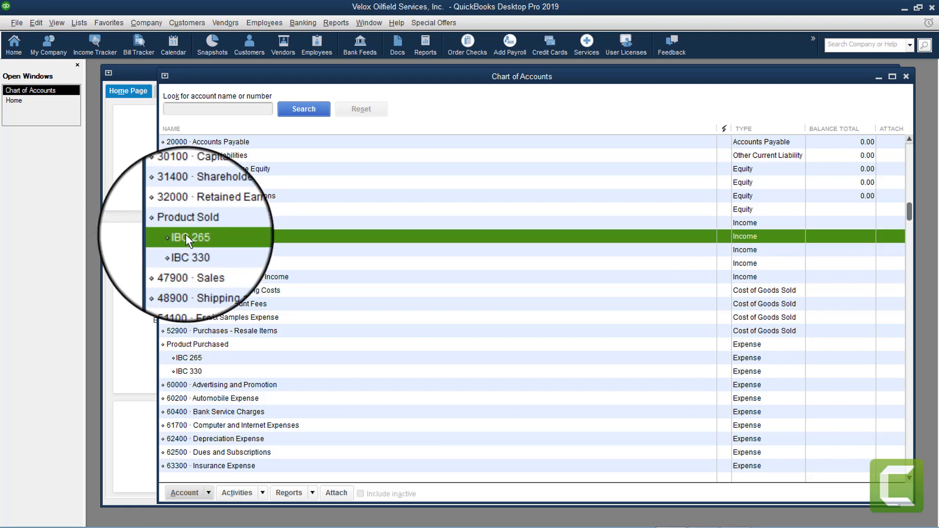
left_click(184, 249)
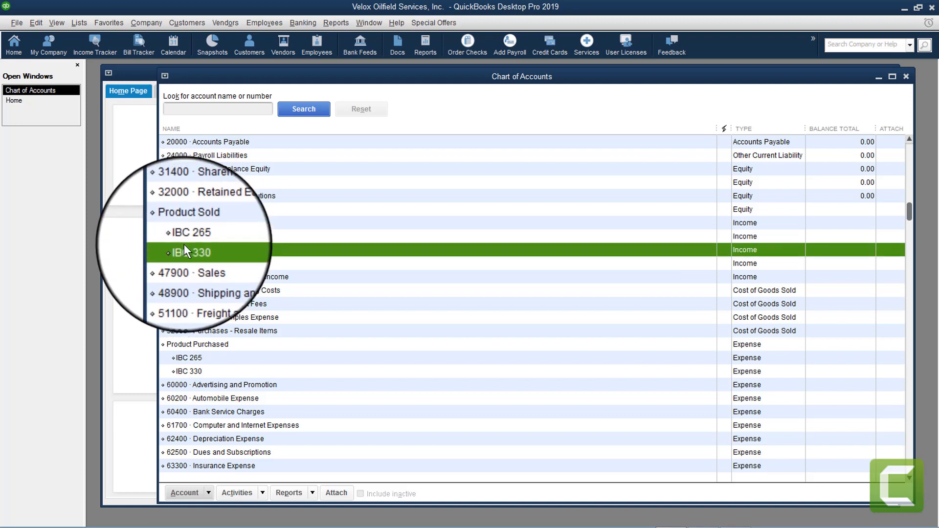
left_click(202, 344)
scroll(286, 321, "down", 3)
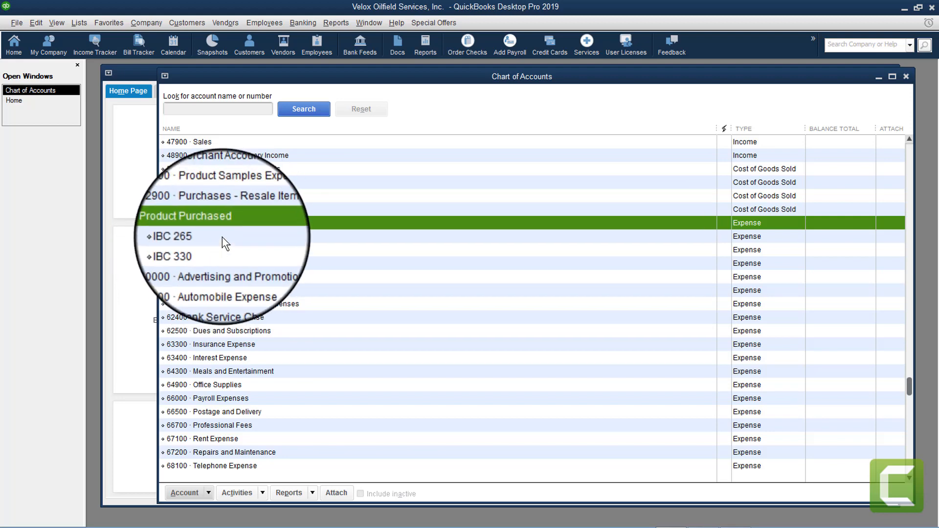
scroll(222, 237, "up", 2)
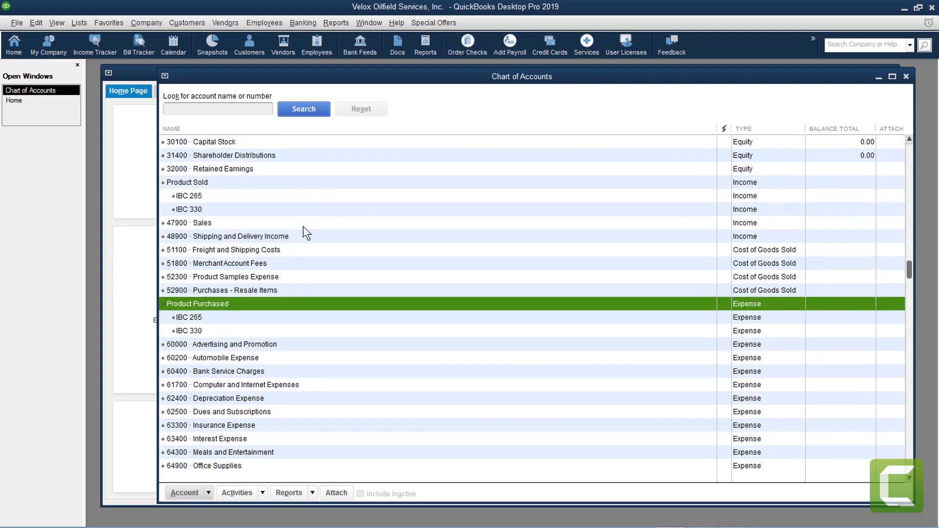
left_click(905, 77)
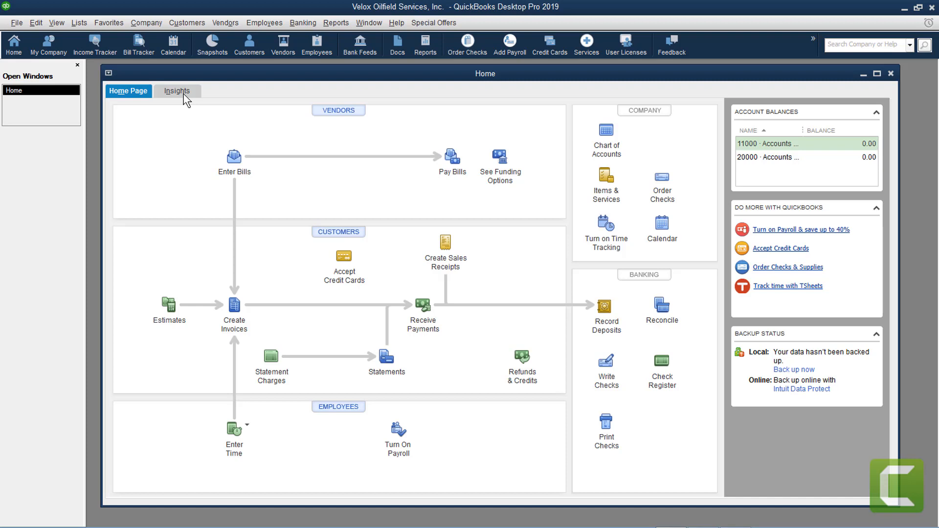
left_click_drag(194, 74, 192, 76)
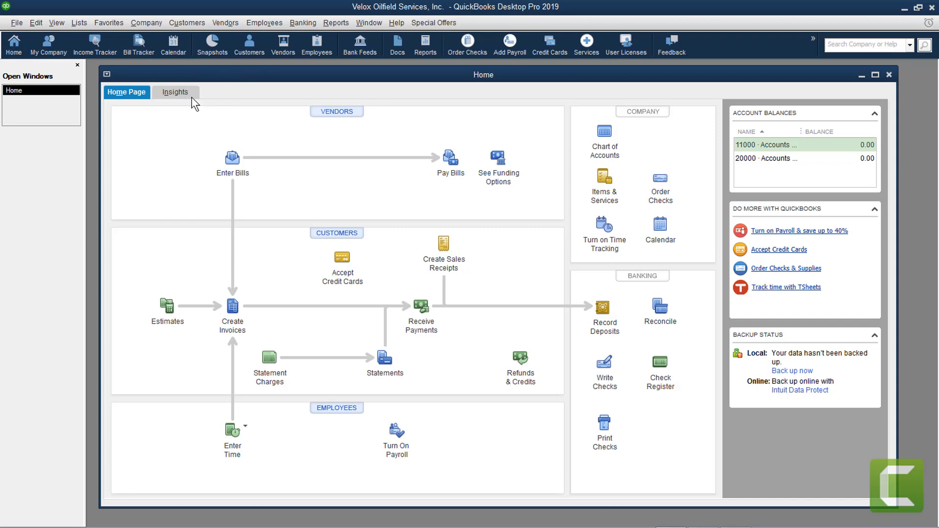
Start a new customer from the Customer Center and enter the customer's full name
left_click(186, 22)
left_click(193, 38)
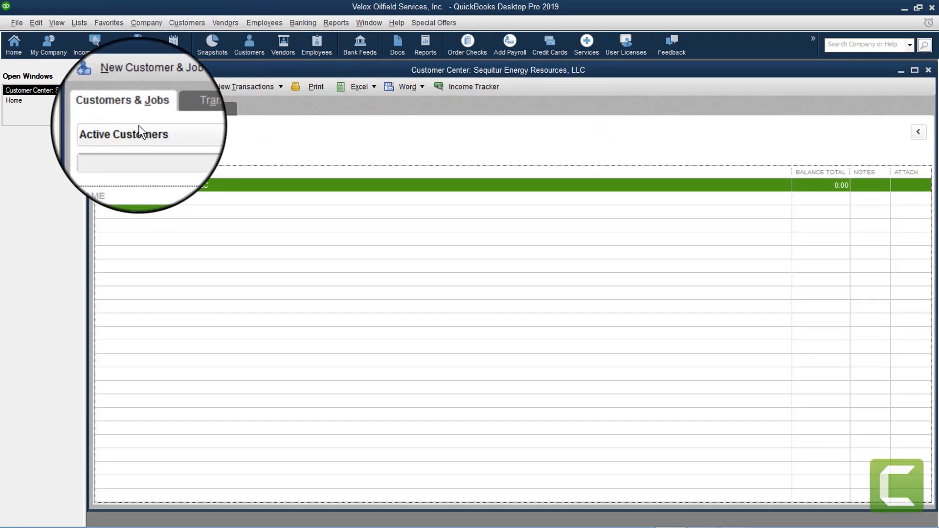
left_click(145, 89)
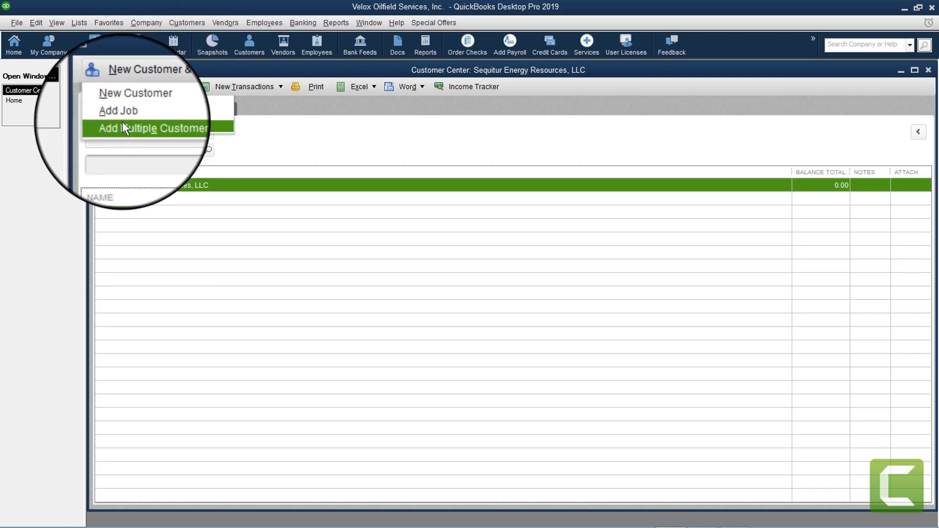
left_click(131, 101)
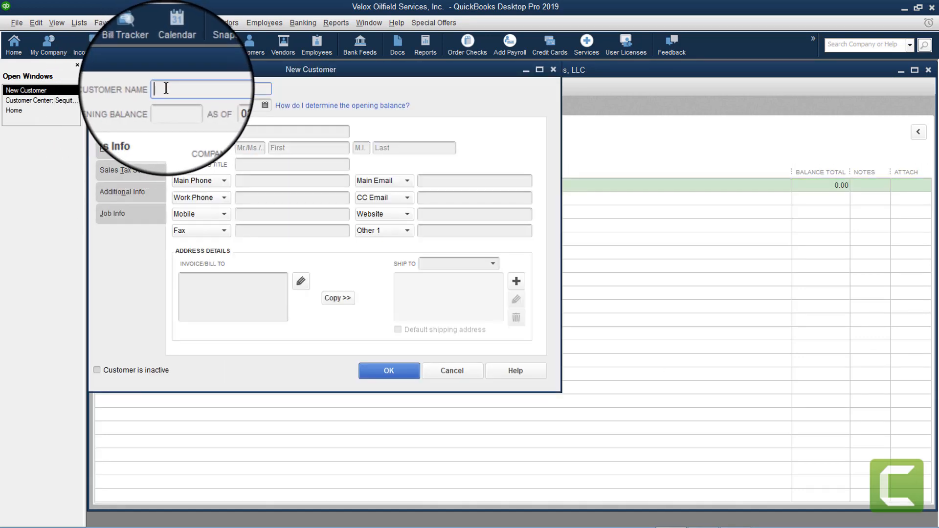
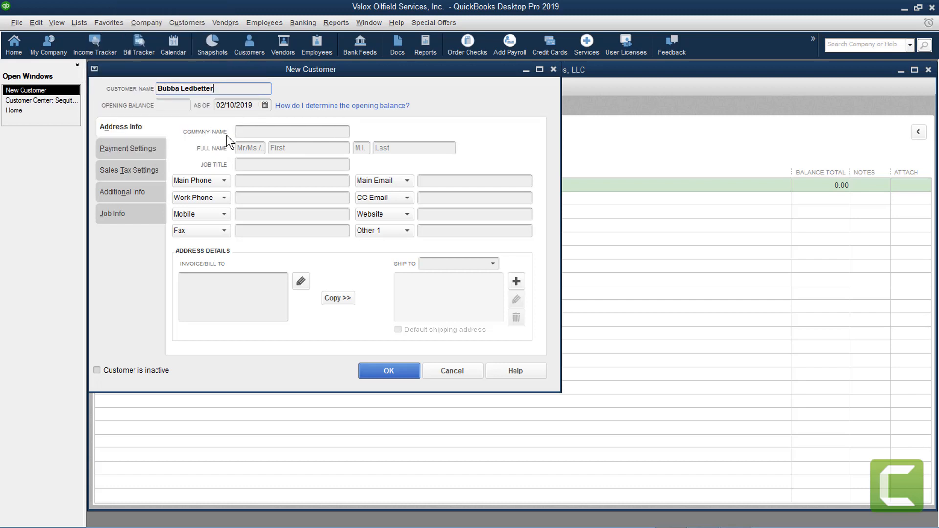
left_click(238, 130)
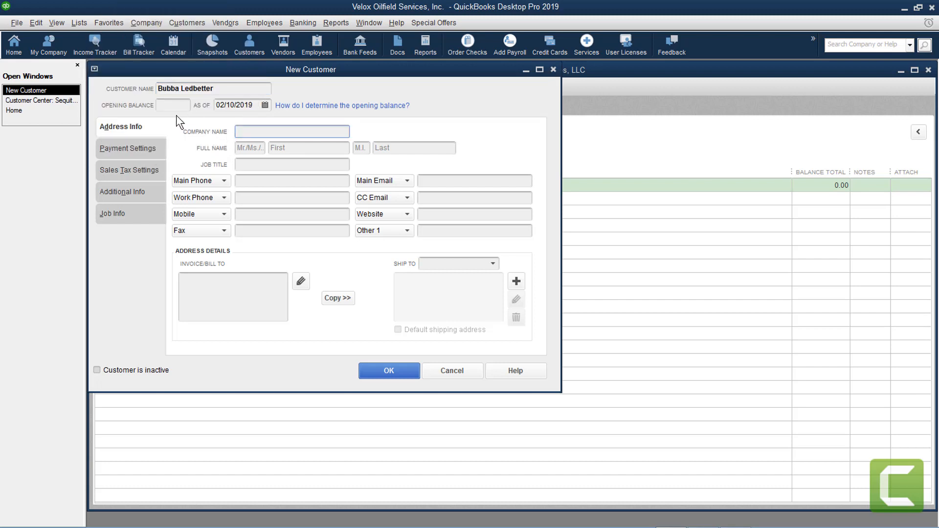
Fill in the bill-to address with the customer's name, street, and city/state/ZIP lines
left_click(188, 279)
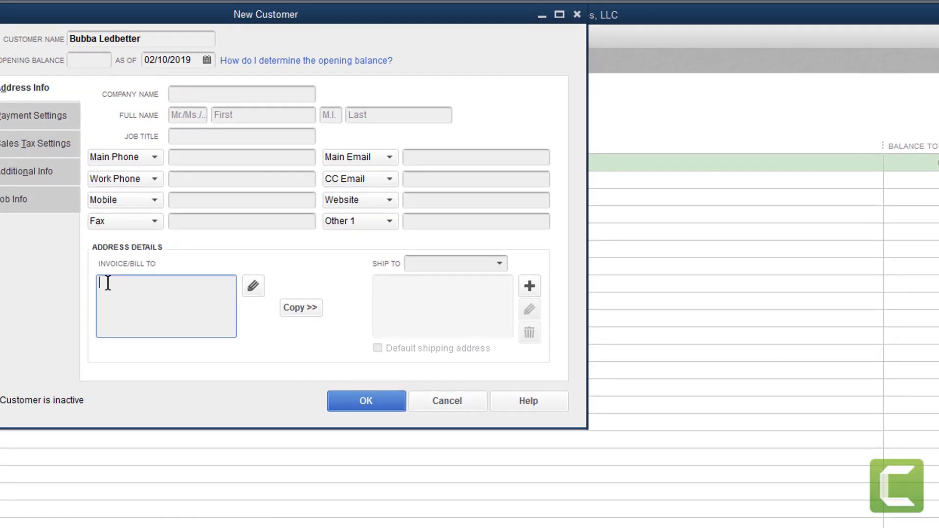
key("Return")
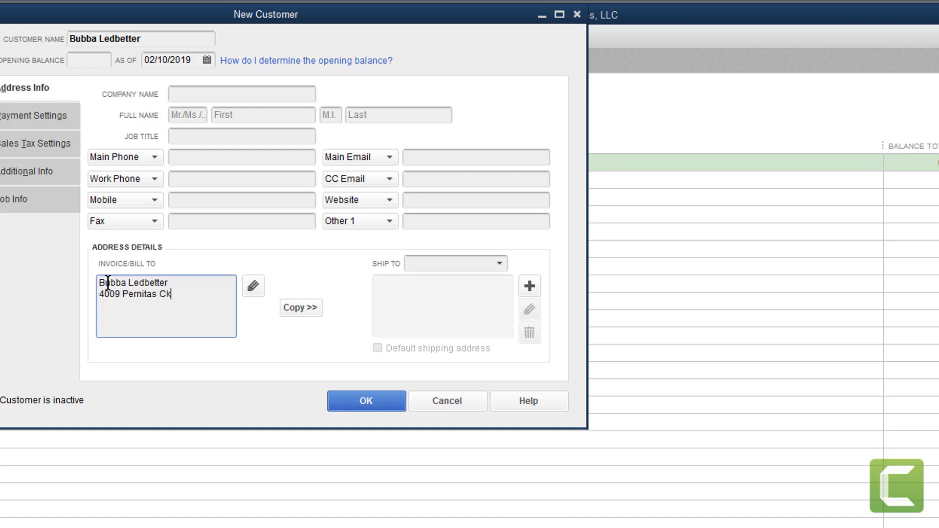
key("Return")
type("Corpus Christi")
key("Return")
key("BackSpace")
type(", TX ")
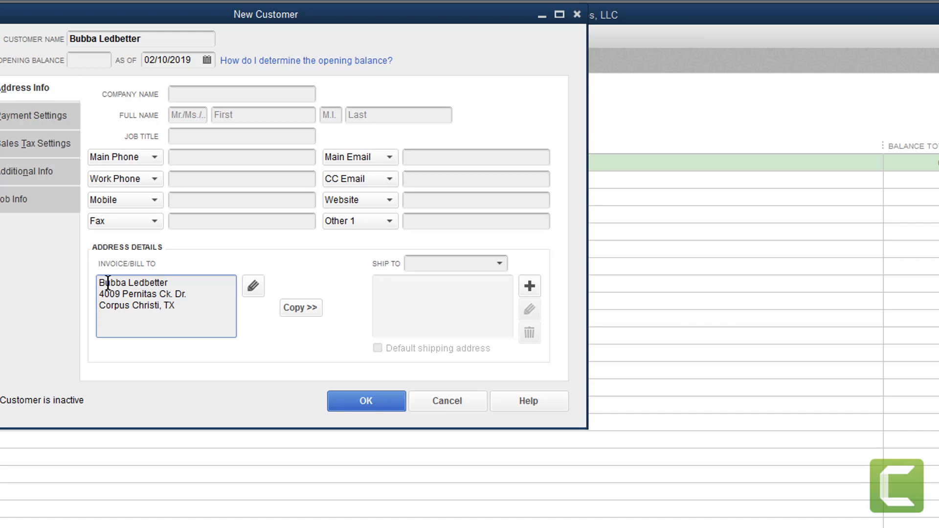
type("78410")
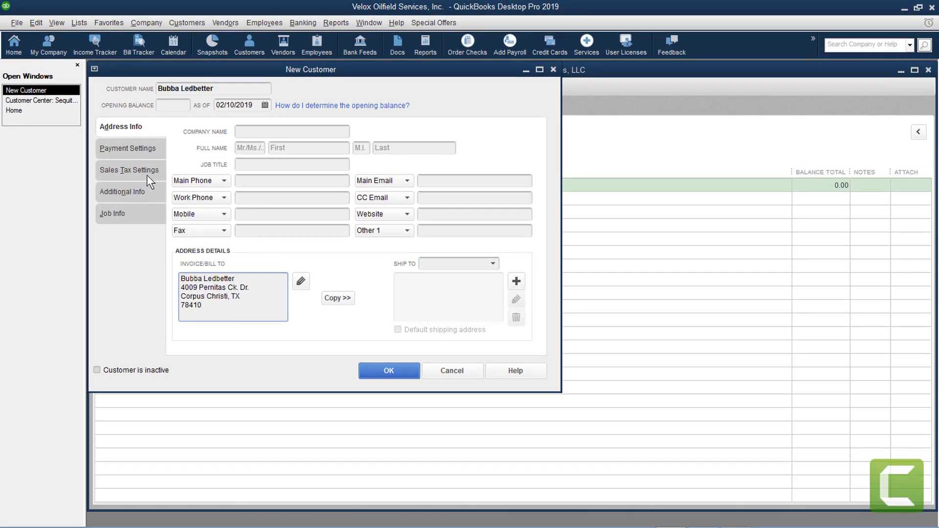
Look through Payment Settings, Sales Tax Settings and Additional Info, check Customer Type, then show Job Info
left_click(131, 151)
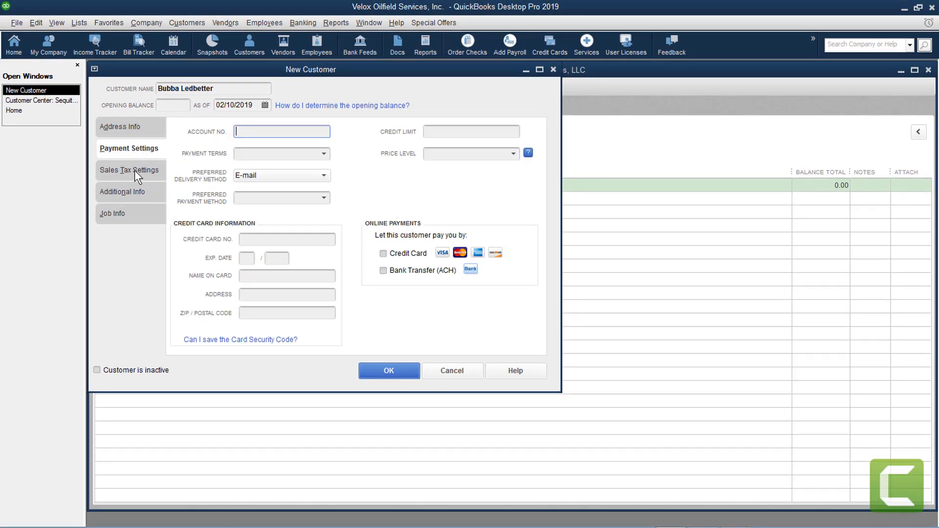
left_click(134, 170)
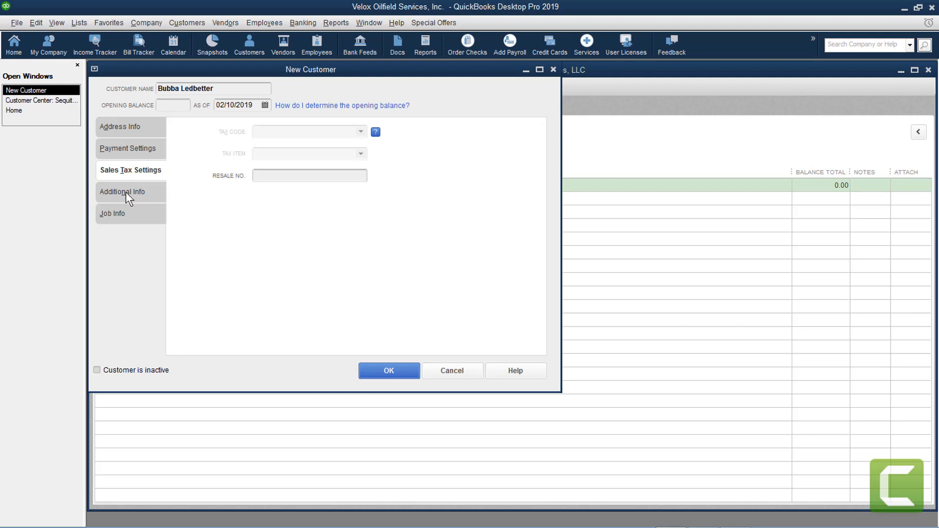
left_click(125, 192)
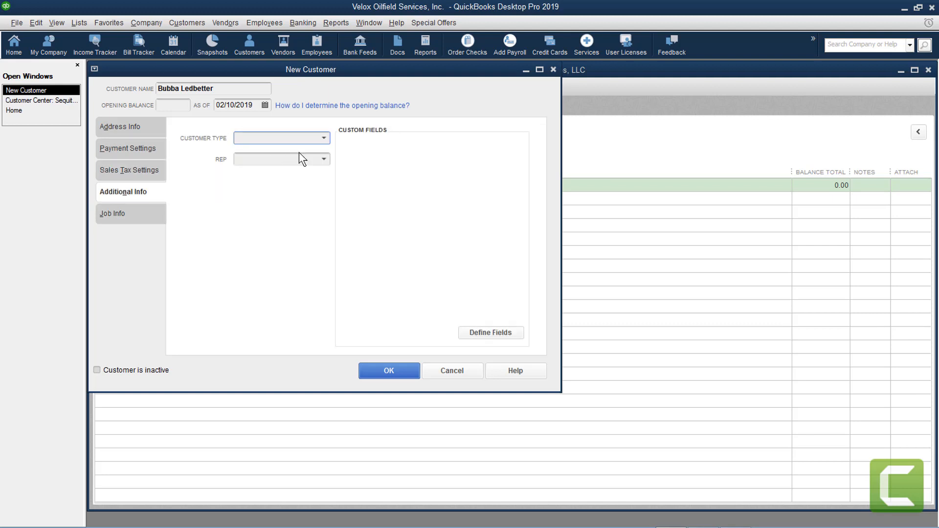
left_click(325, 139)
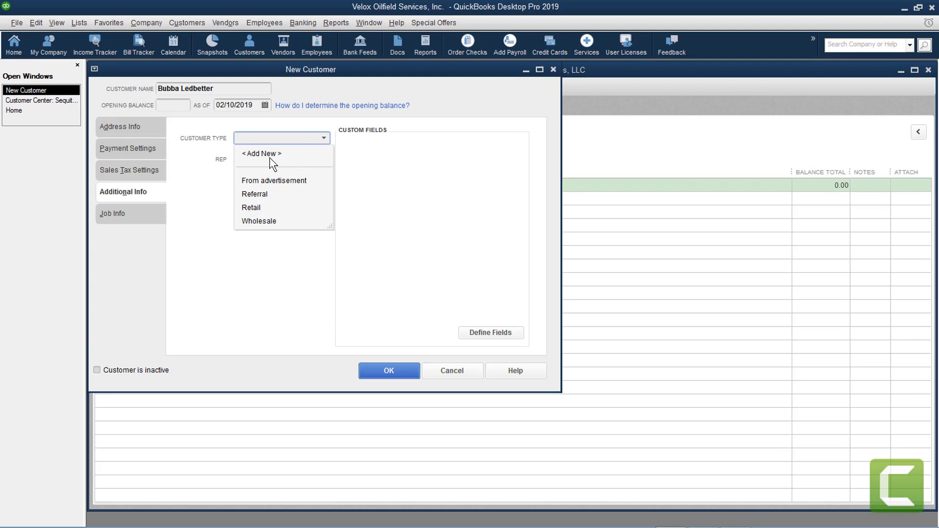
left_click(325, 140)
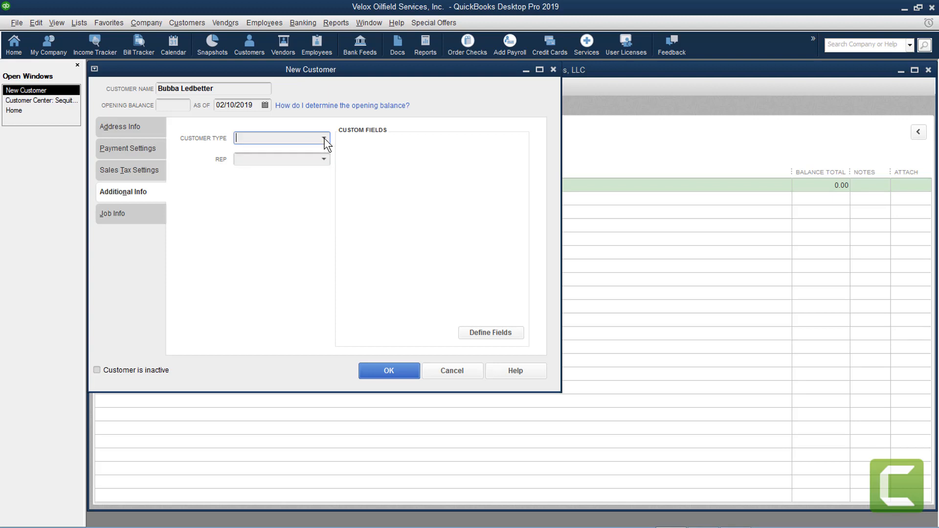
left_click(123, 213)
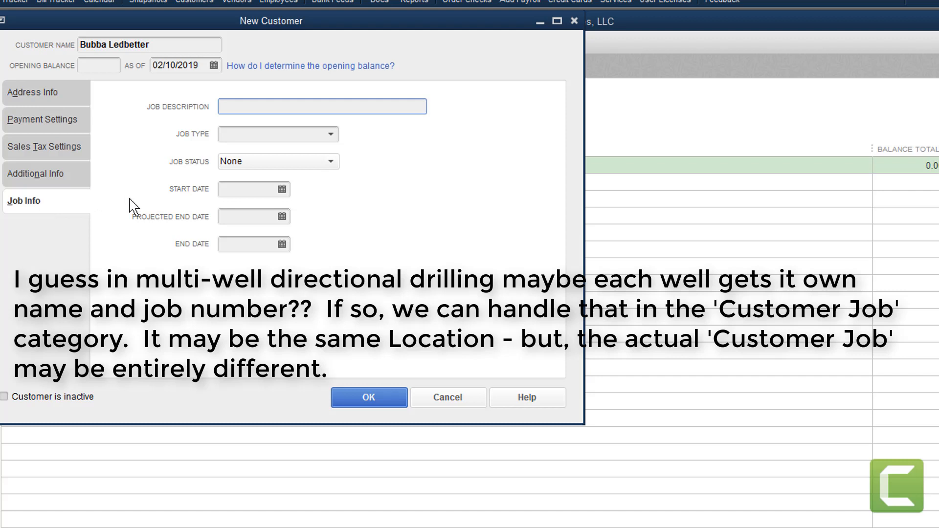
Append {C} to the customer name and save the customer record
left_click(163, 44)
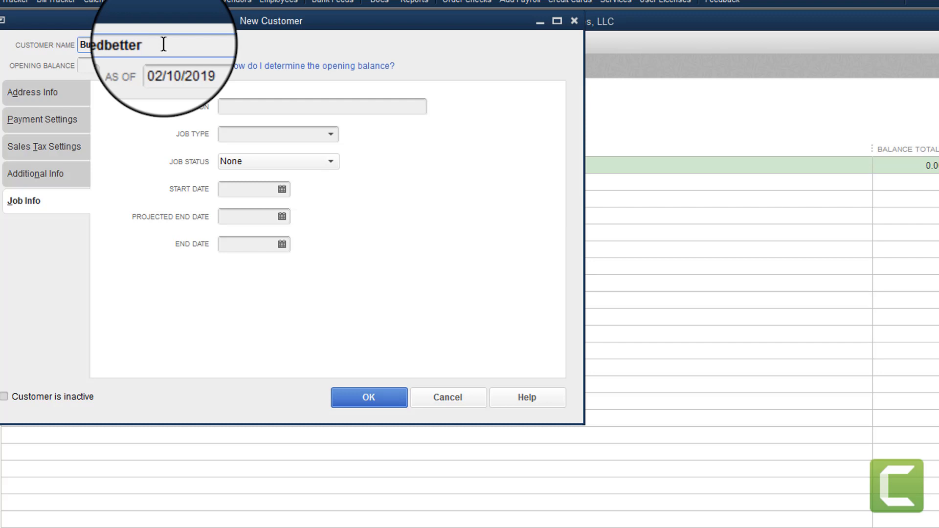
type("{")
type("C}")
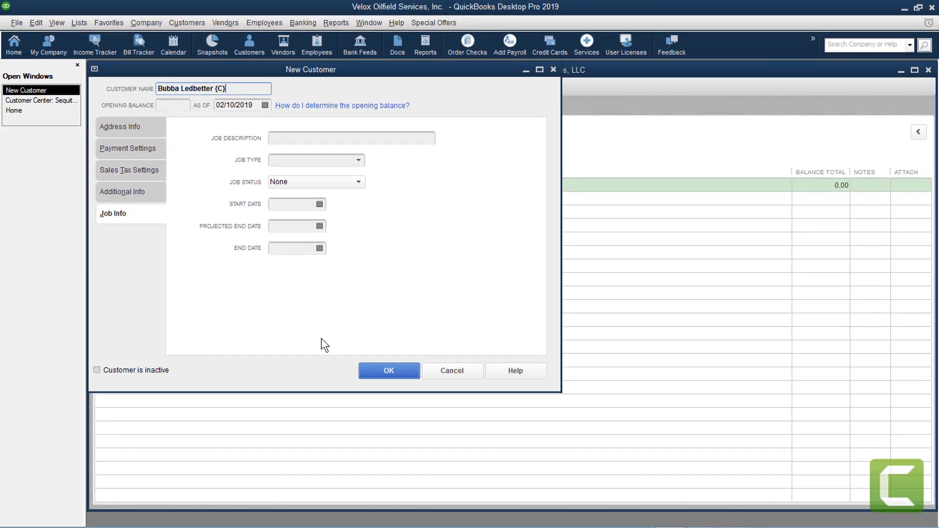
left_click(391, 370)
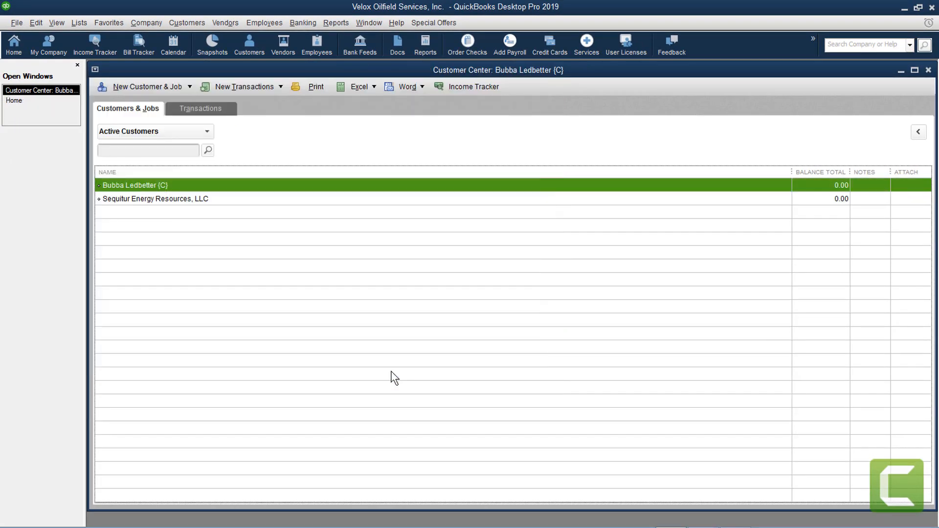
Close the Customer Center, open a New Vendor form, then discard it and close the Vendor Center
left_click(928, 70)
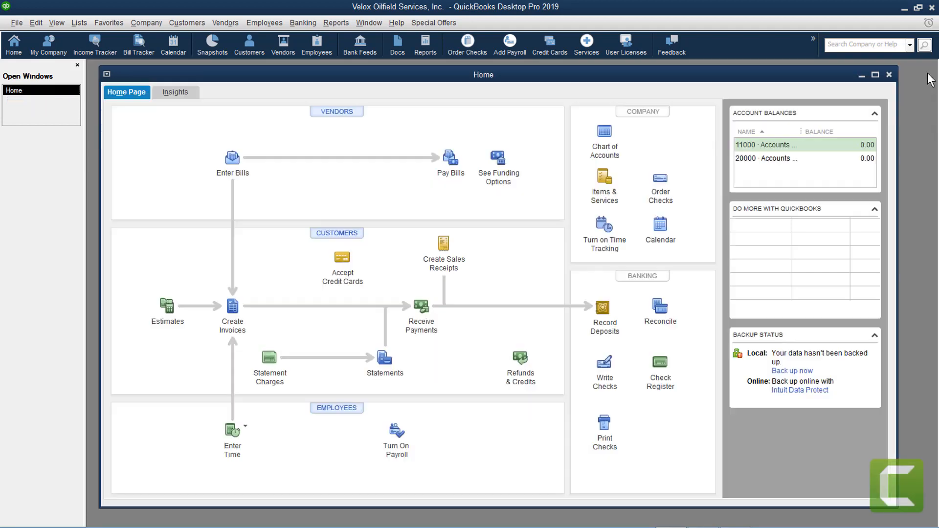
left_click(229, 24)
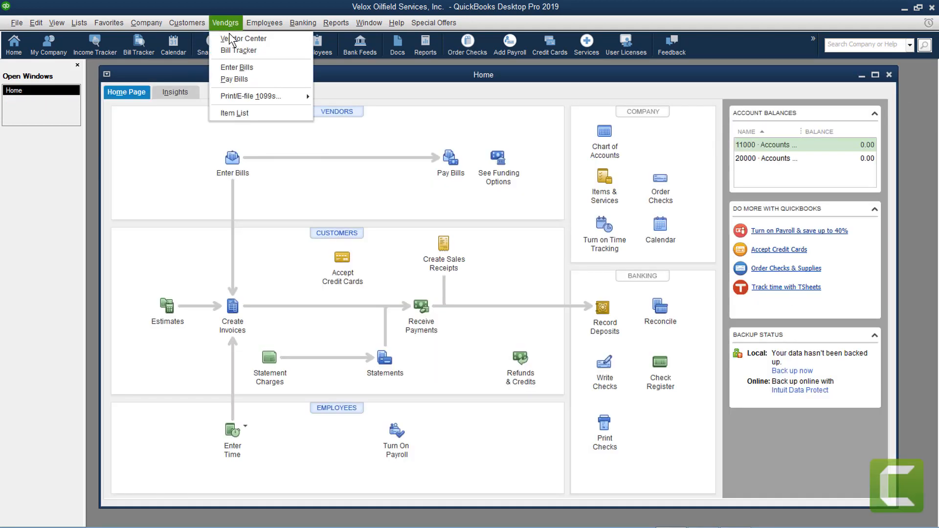
left_click(230, 37)
left_click(125, 88)
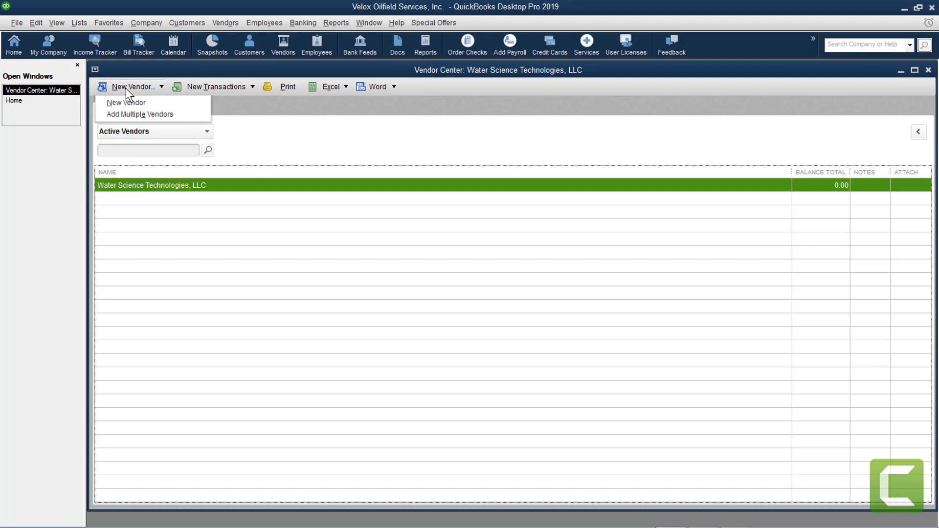
left_click(123, 101)
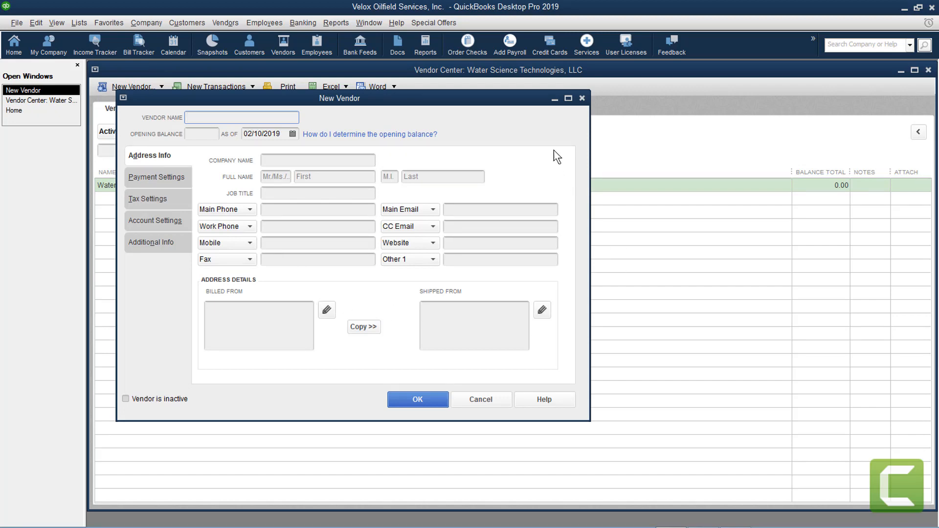
left_click(582, 98)
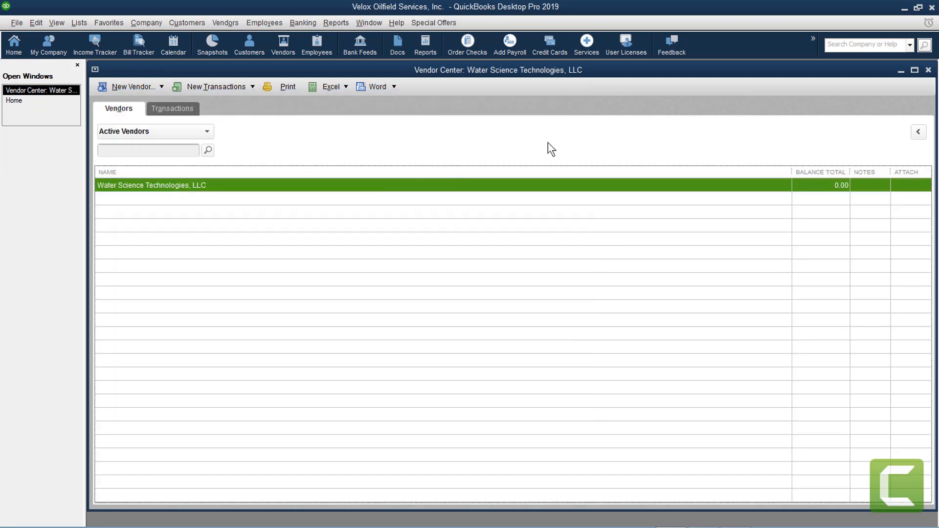
left_click(928, 70)
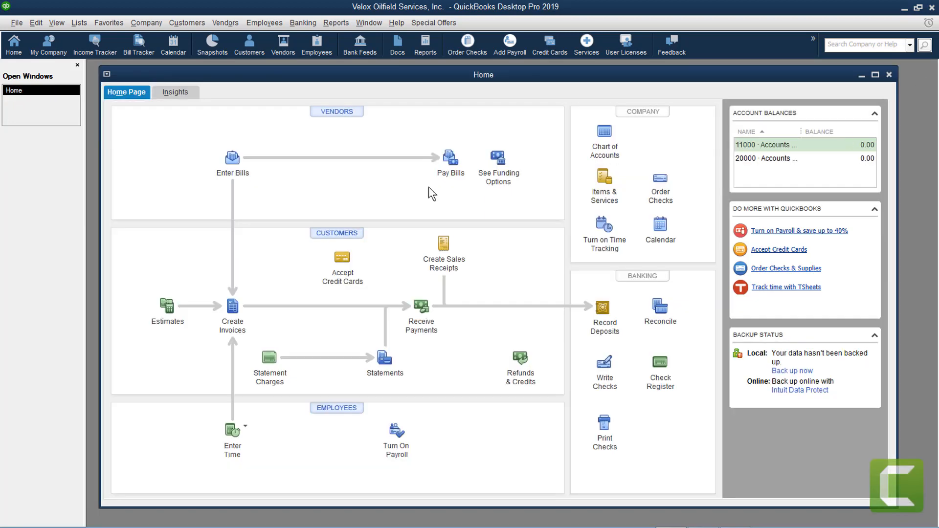
Briefly reopen the Customer Center, then start a New Vendor from the Vendor Center
left_click(187, 22)
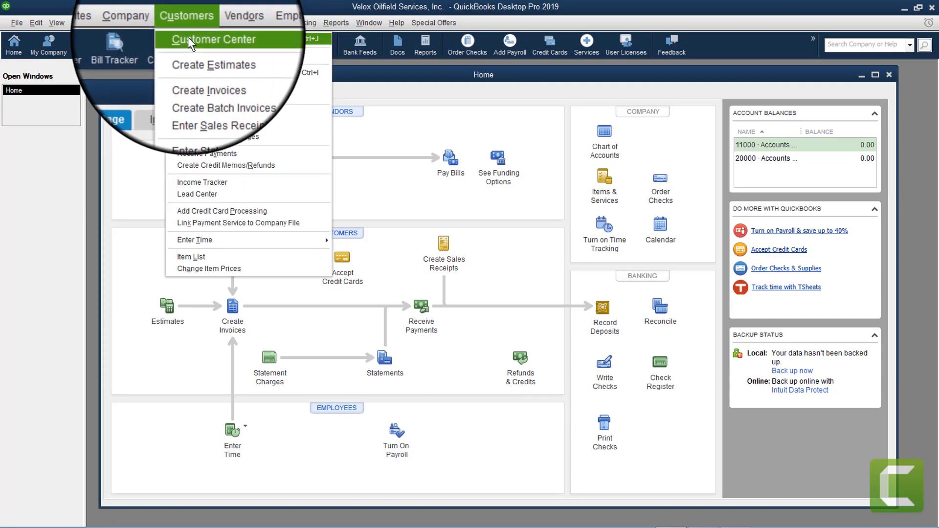
left_click(188, 36)
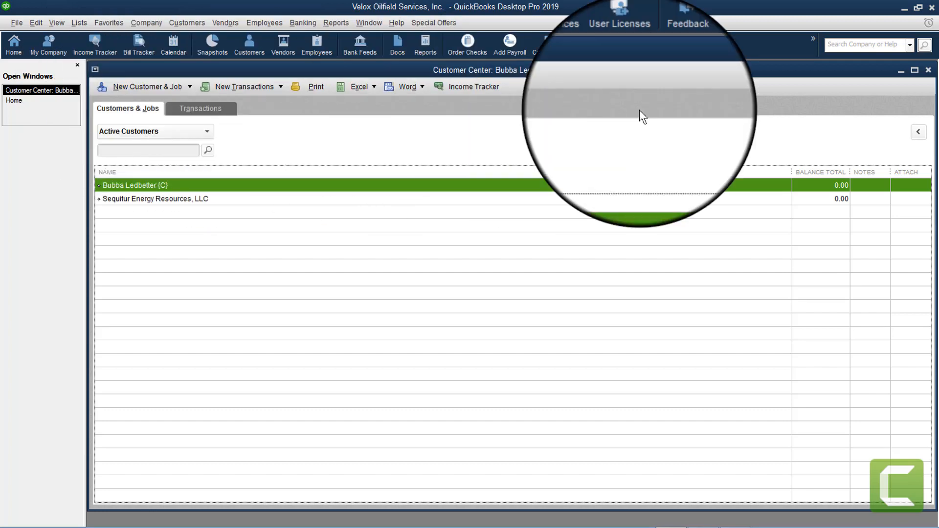
left_click(928, 70)
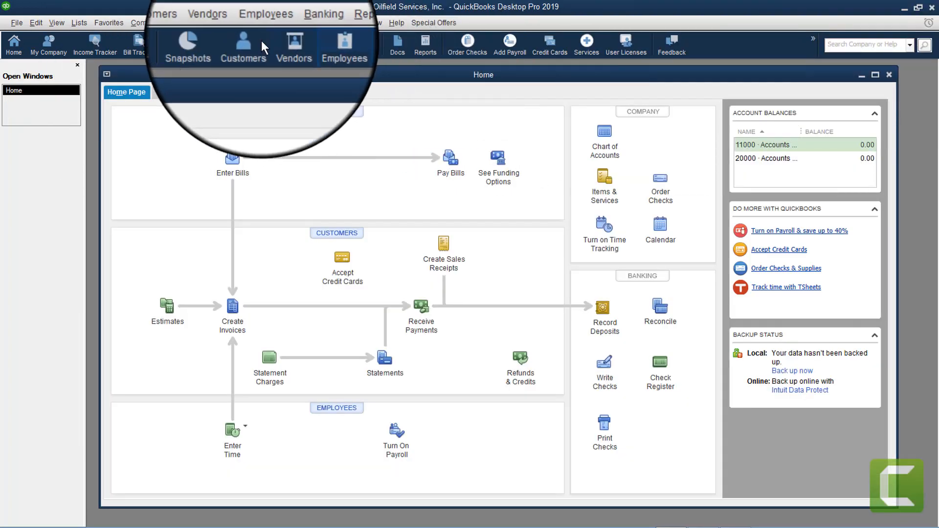
left_click(226, 22)
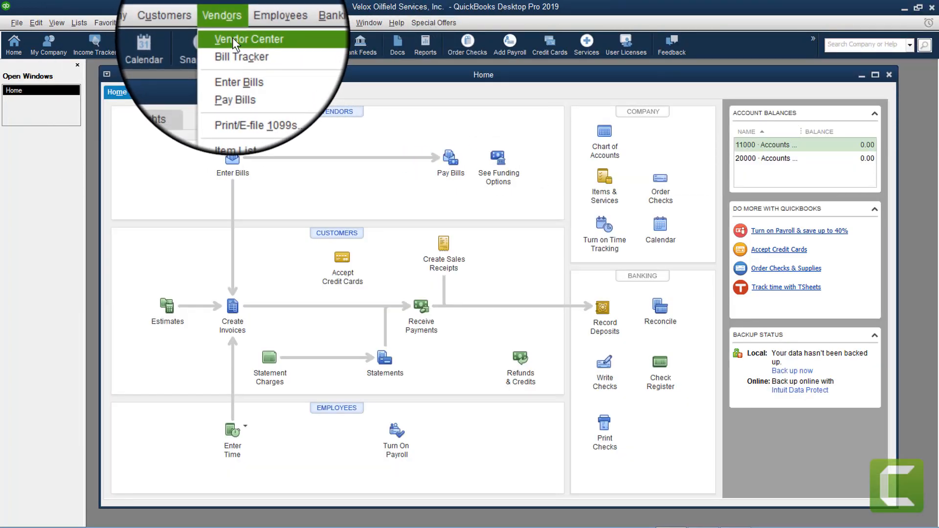
left_click(233, 38)
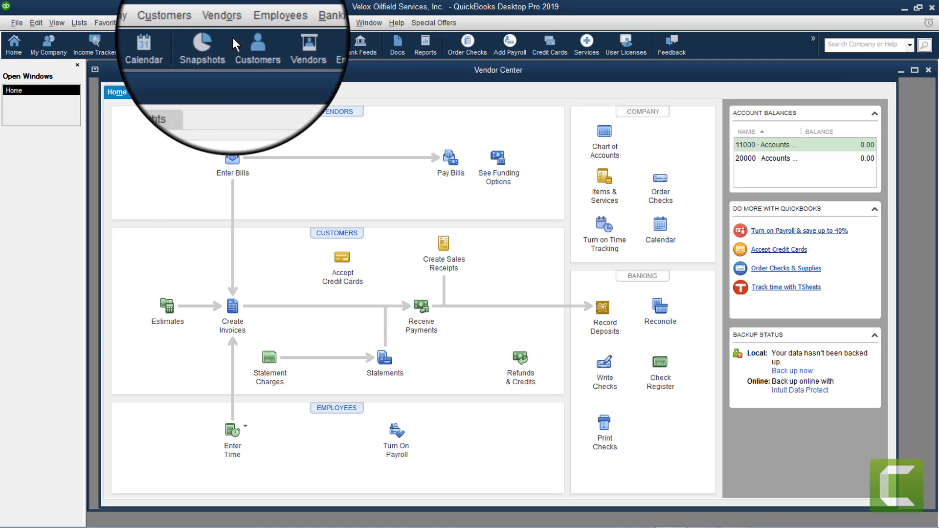
left_click(137, 88)
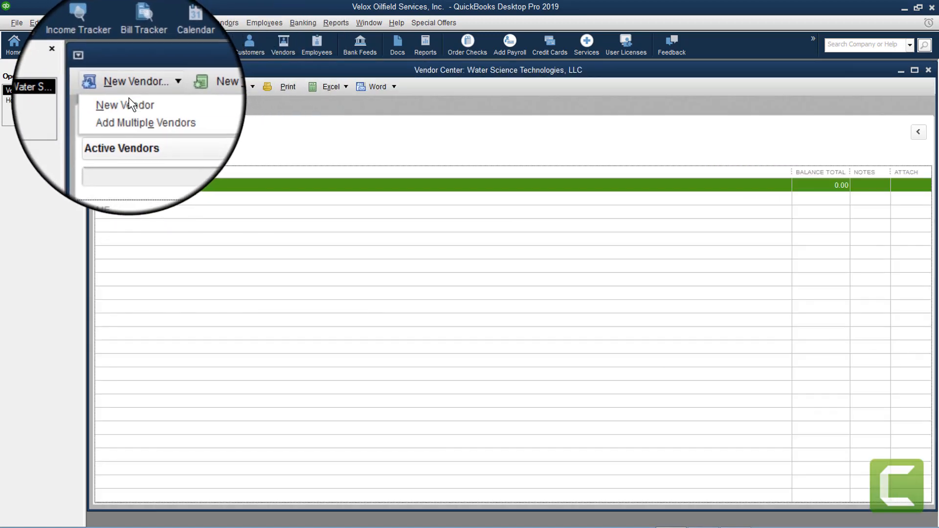
left_click(128, 101)
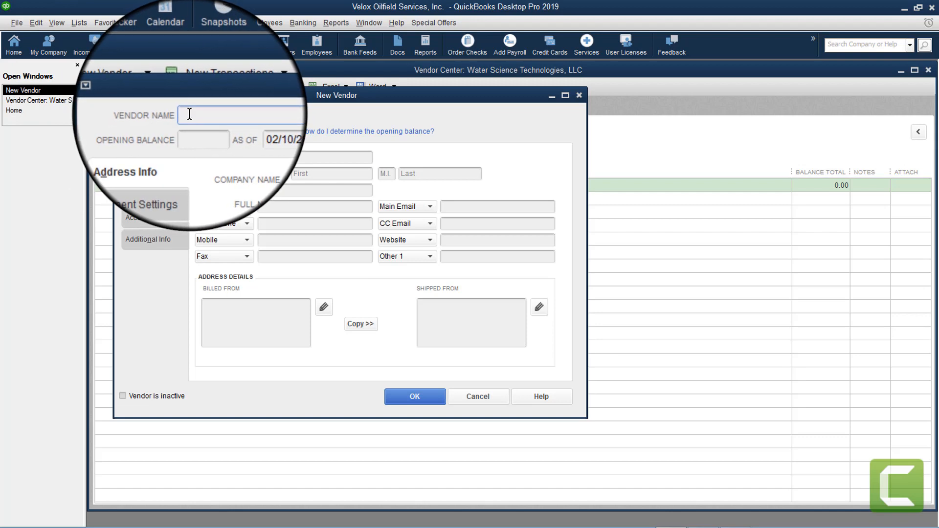
Save a new vendor with the {V}-tagged vendor name and the vendor's company name
type("(")
type("V")
type("}")
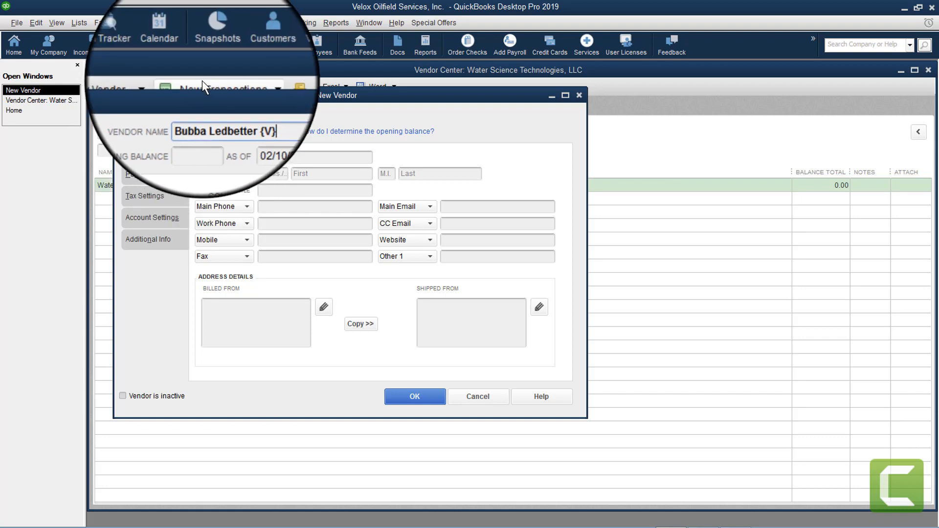
left_click(273, 160)
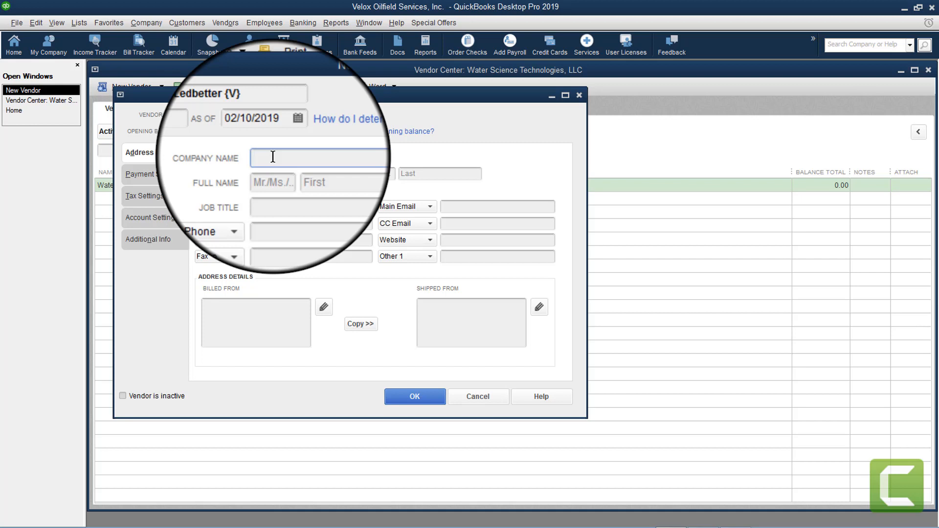
type("Bubba's Oil Drillin' ")
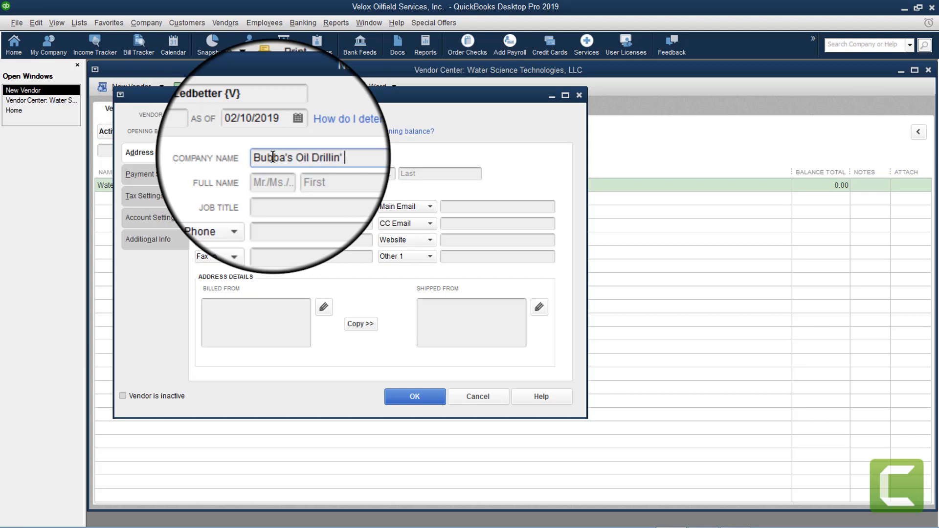
type("Company")
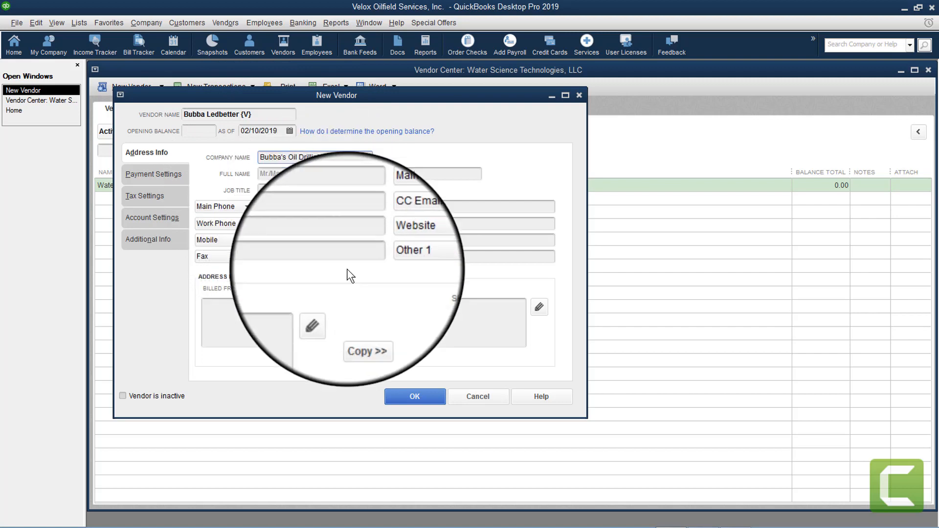
left_click(404, 394)
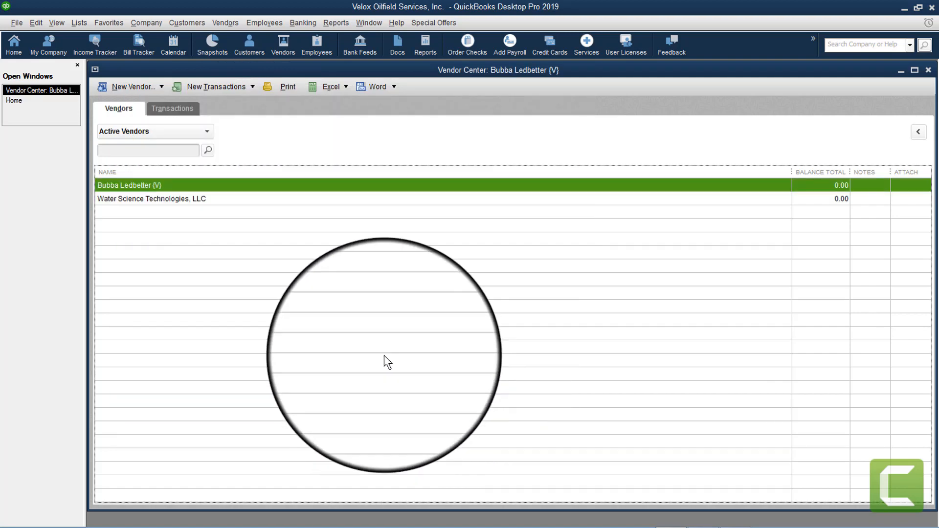
Close the Vendor Center and start a new employee from the Employee Center
left_click(932, 71)
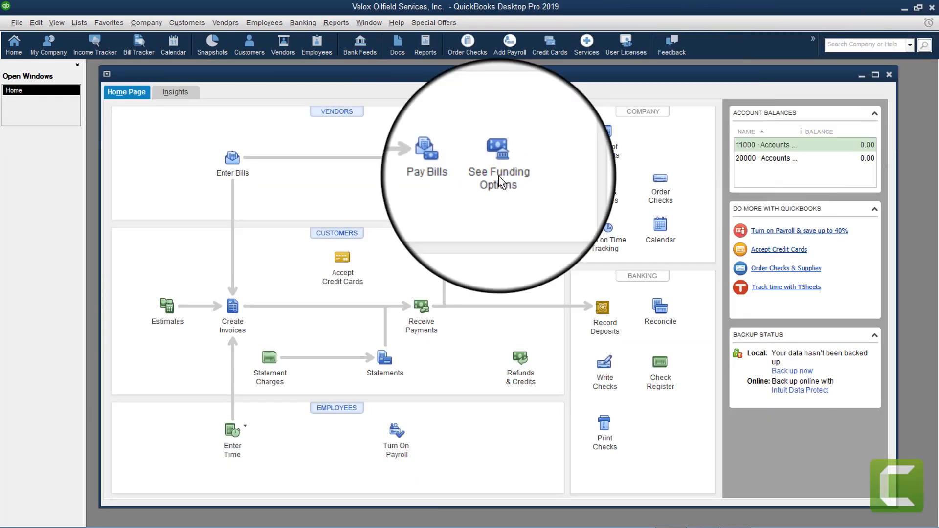
left_click(264, 24)
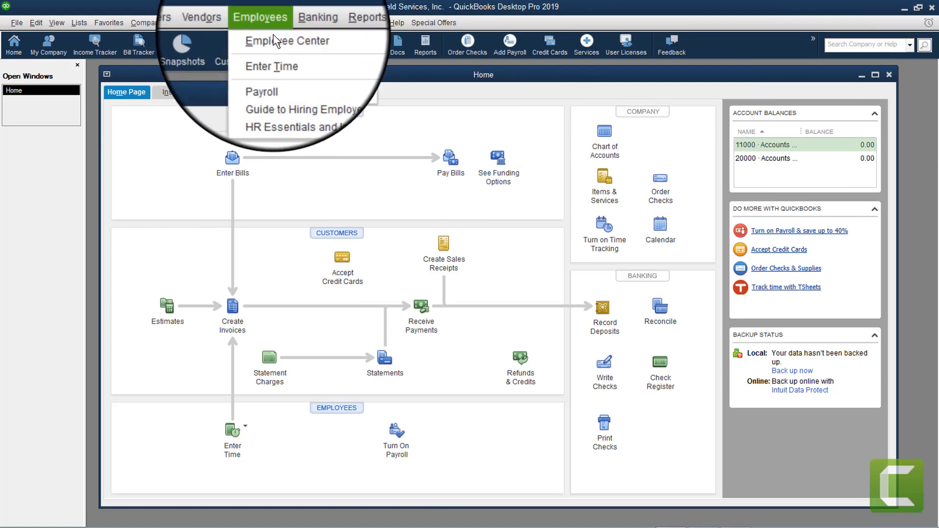
left_click(274, 37)
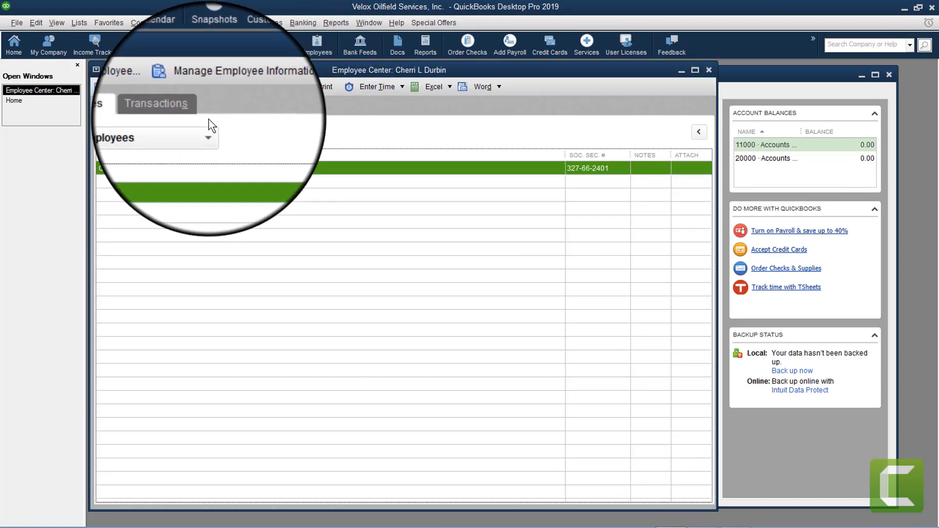
left_click(138, 87)
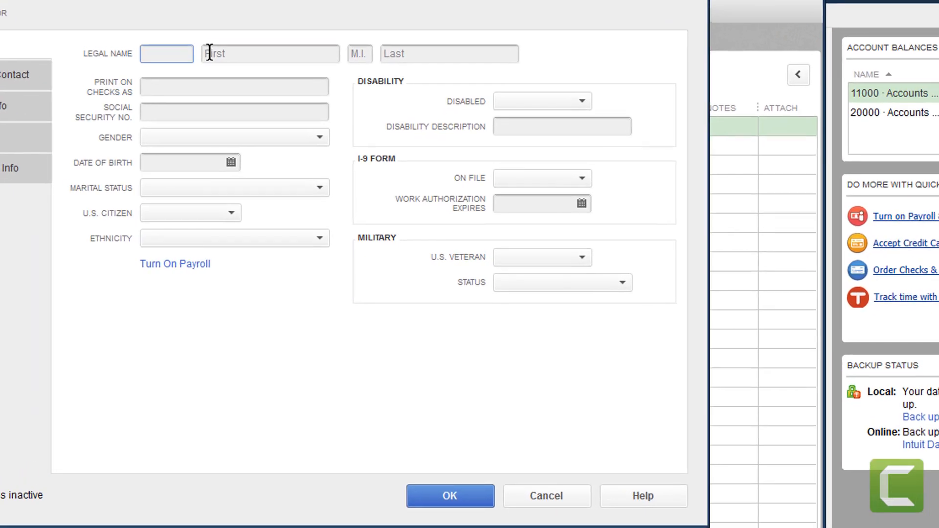
Save the employee's first and {E}-tagged last name, skip payroll setup, and close Employee Center
left_click(269, 102)
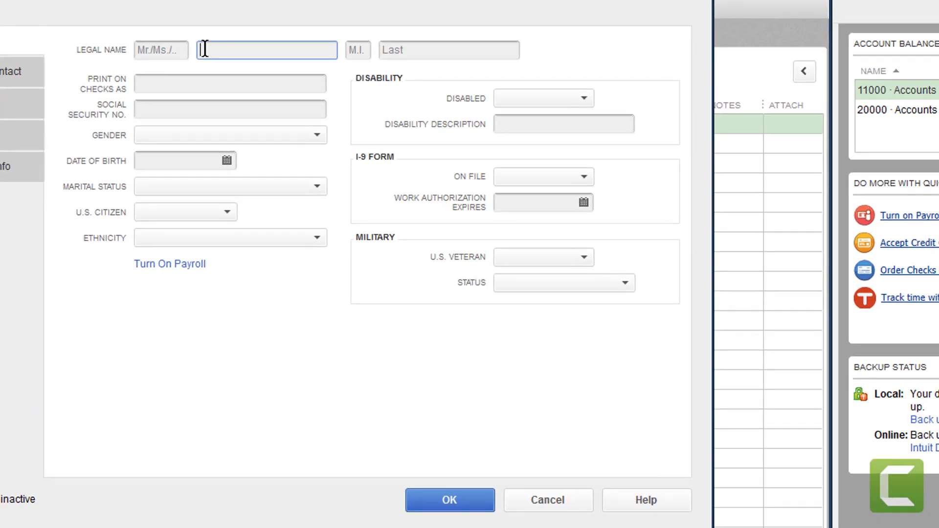
key("Tab")
key("Tab")
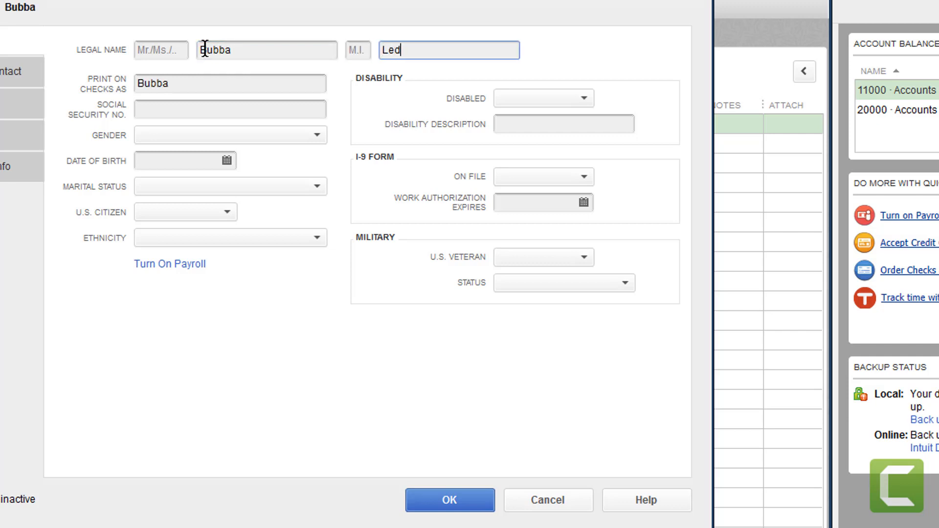
type(" (")
type("E}")
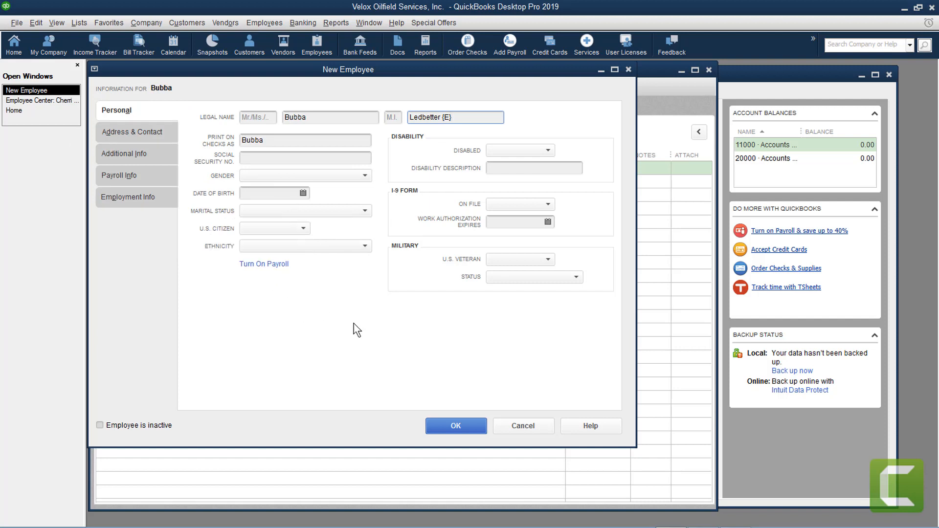
left_click(459, 431)
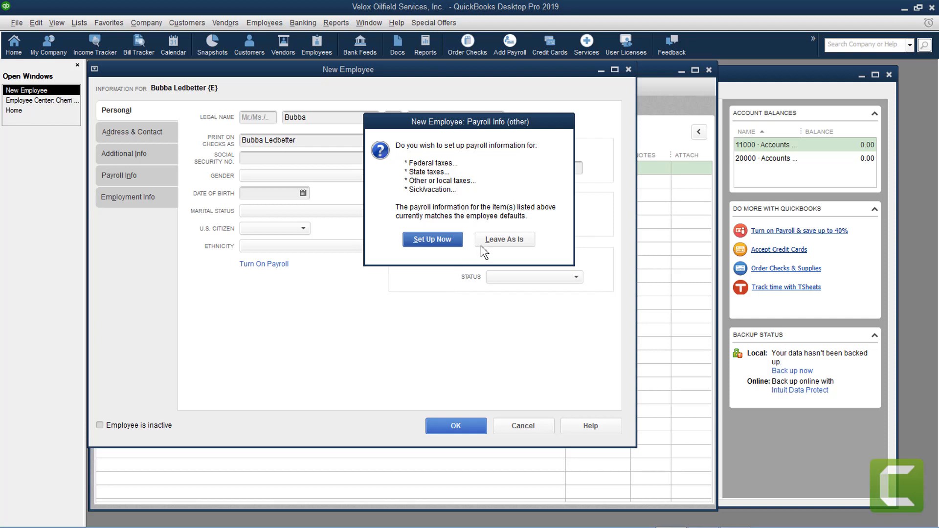
left_click(504, 238)
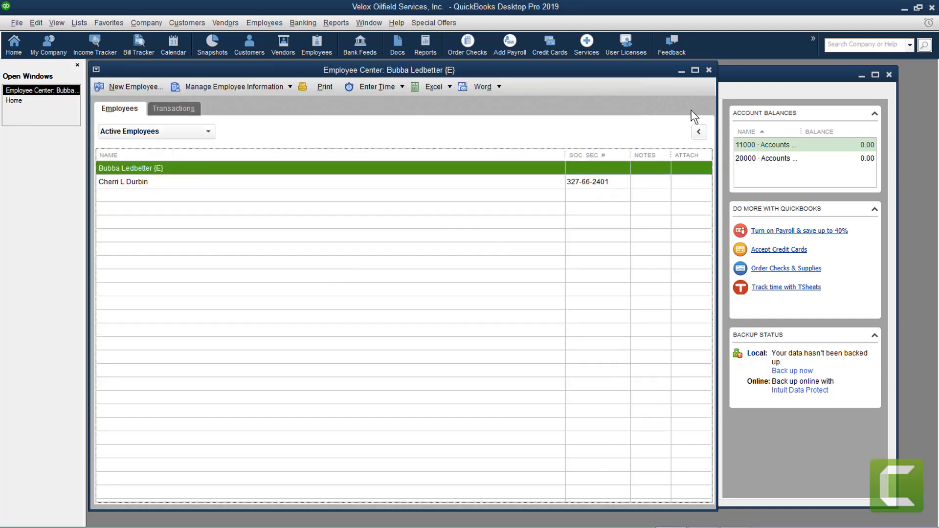
left_click(708, 69)
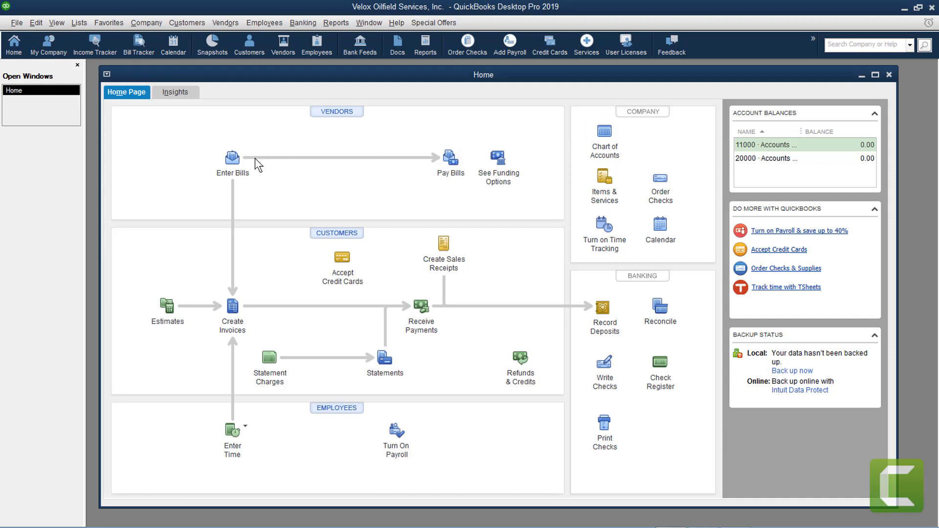
Open the Item List, reposition it and widen the Name column, then start a new item
left_click(81, 22)
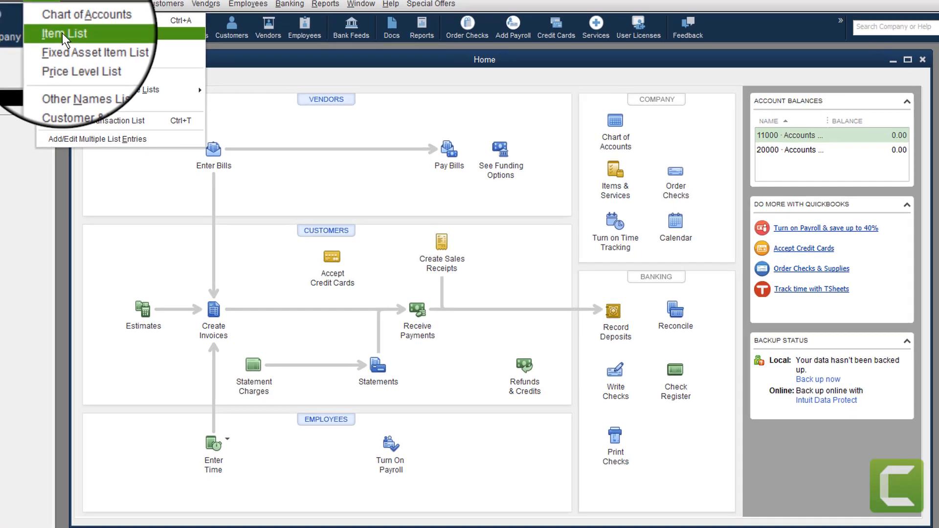
left_click(93, 50)
left_click_drag(121, 76, 95, 82)
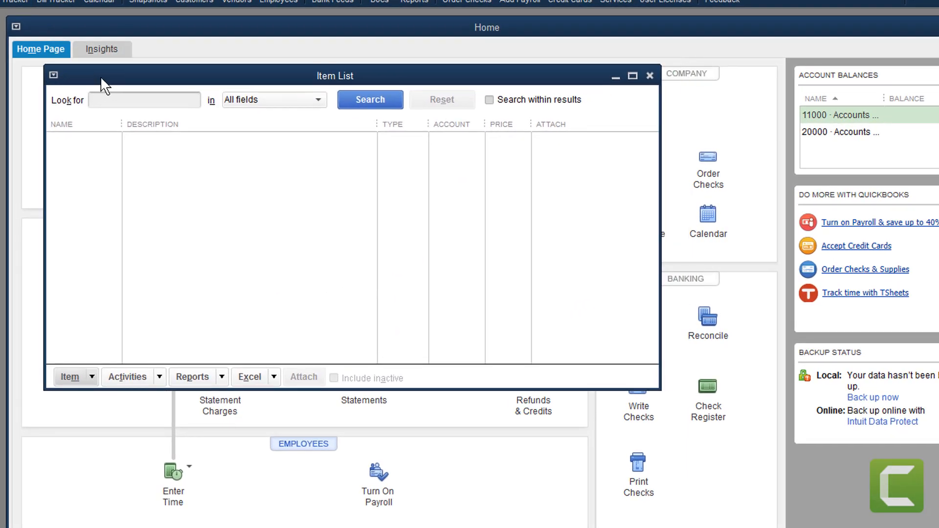
left_click_drag(122, 125, 153, 127)
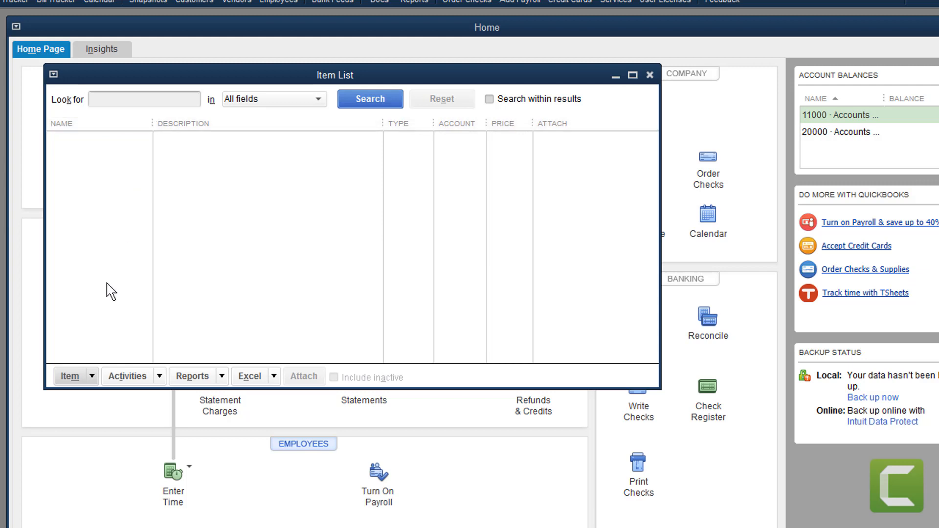
left_click(92, 377)
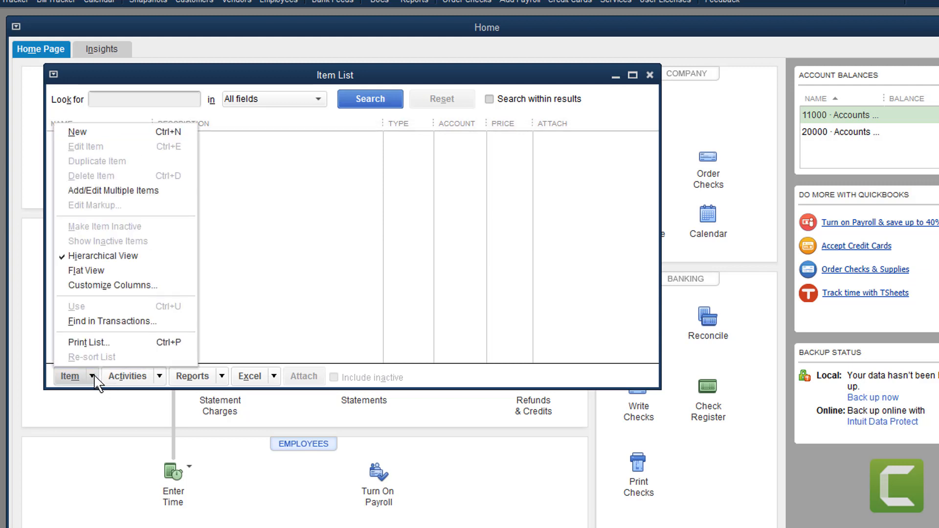
left_click(76, 131)
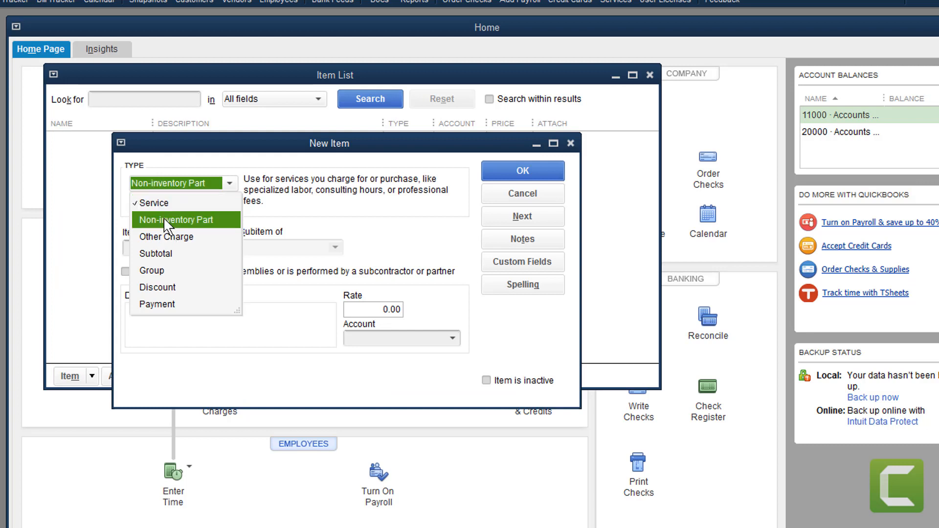
Make the new item a Non-inventory Part named IBC 265 {Purchase}
left_click(164, 220)
left_click(155, 240)
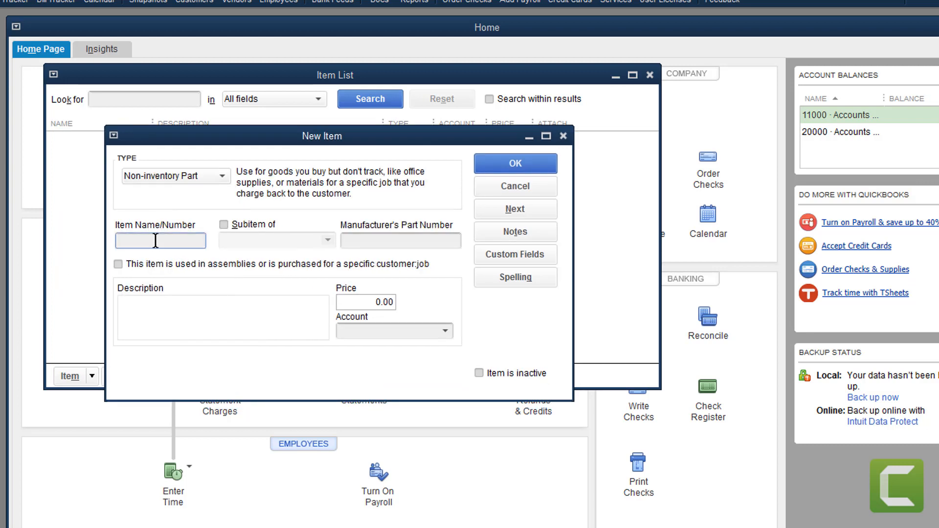
type("IBC")
type("265 (")
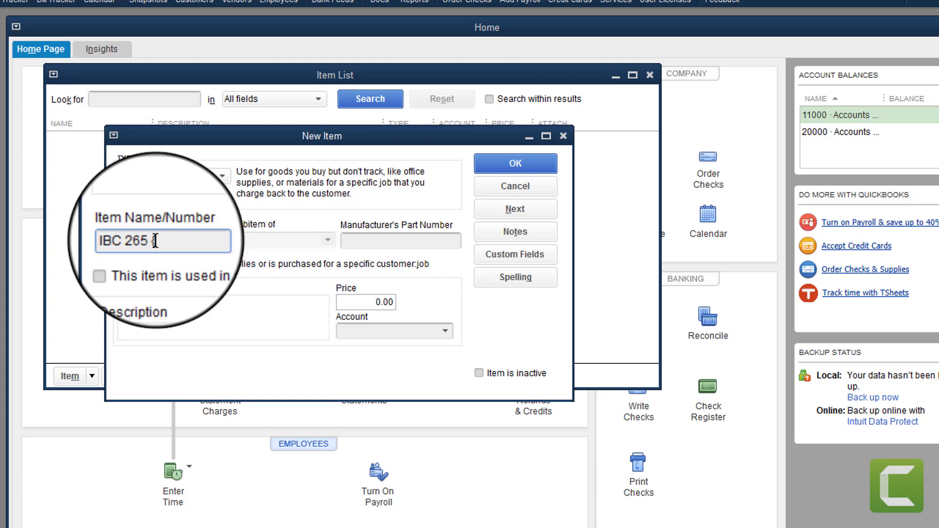
type("Purchased")
key("BackSpace")
type("}")
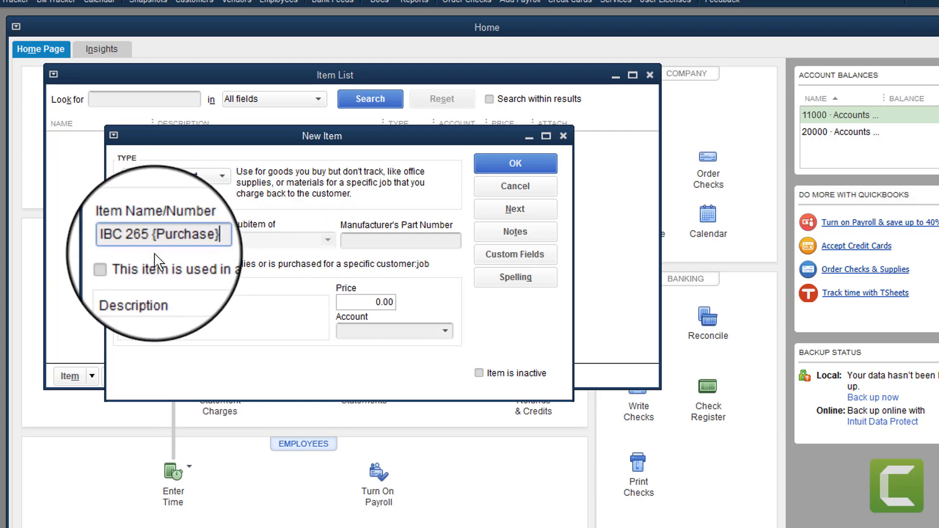
Give it part number IBC 265 and price 2,500.00, leave the account blank, and bring up the Chart of Accounts
left_click(380, 240)
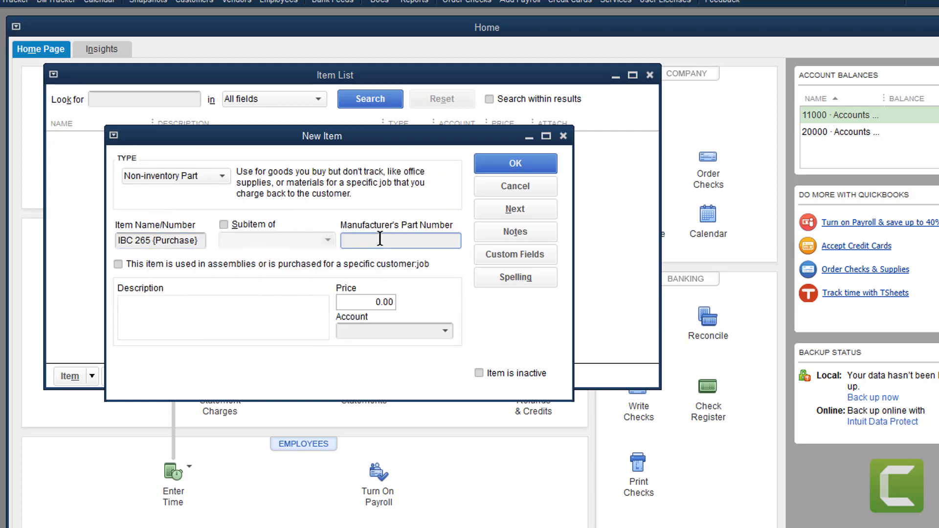
type("IBC 265")
left_click(356, 302)
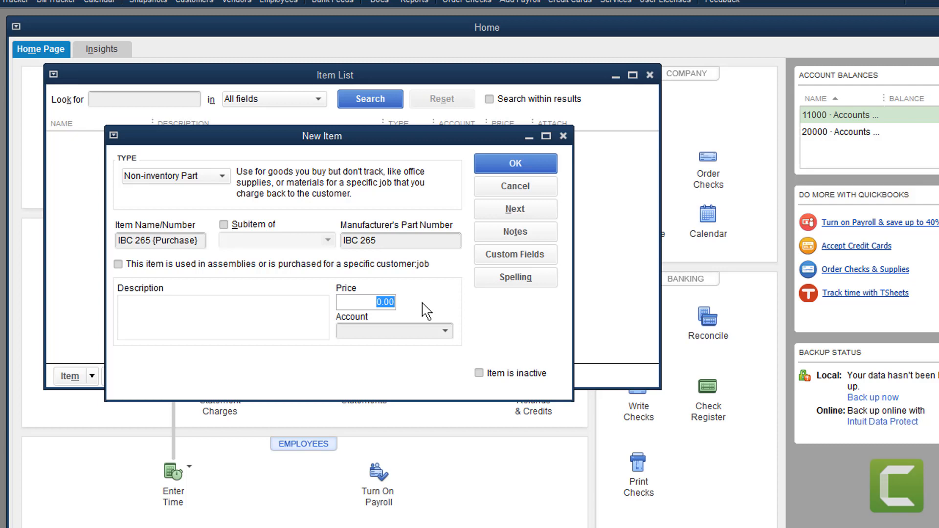
type("2500")
left_click(445, 331)
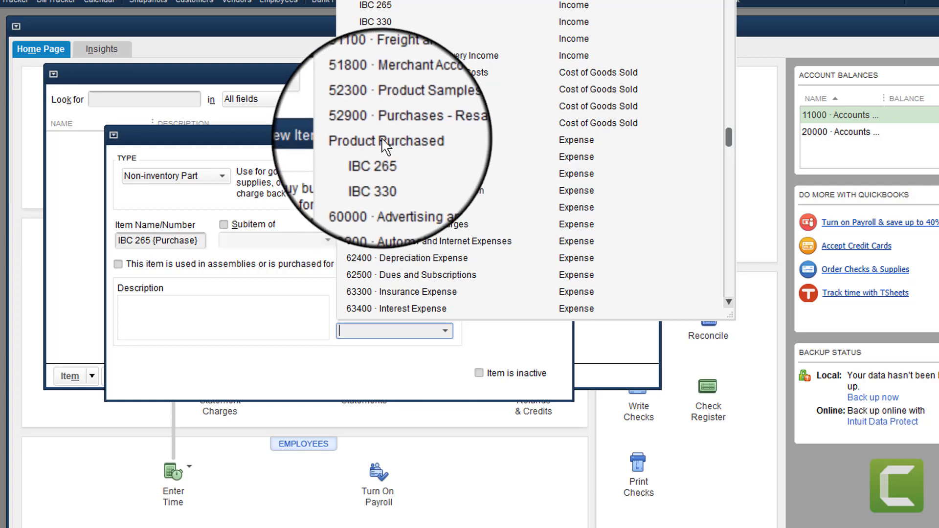
left_click(268, 140)
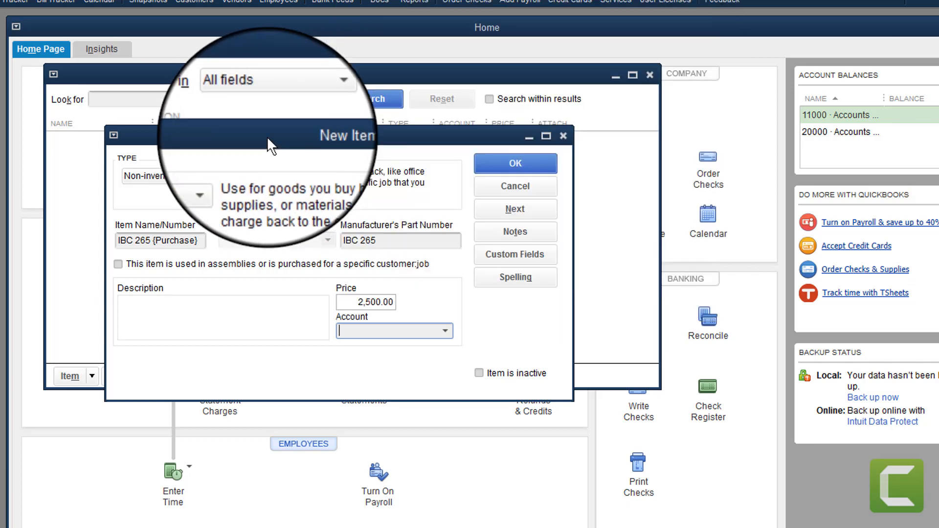
key("ctrl+a")
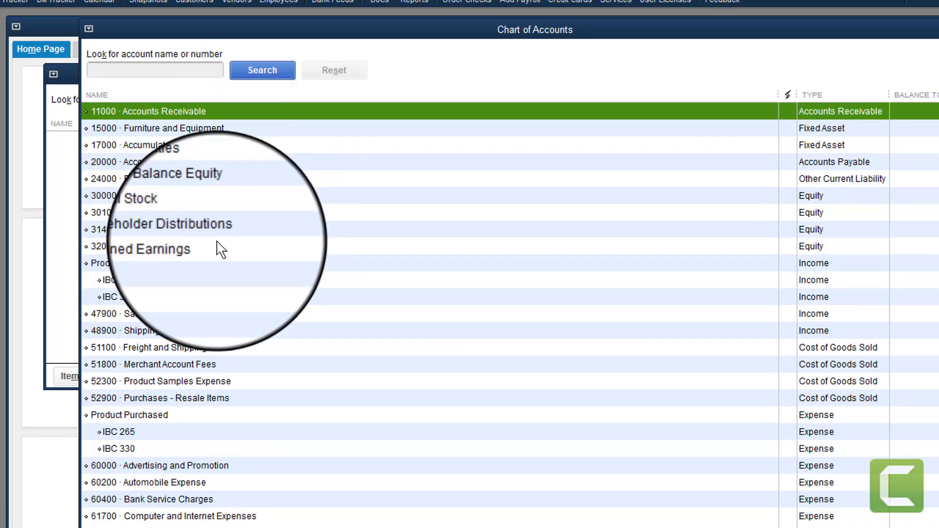
Start a new account from Product Sold's context menu, choosing Expense as the account type
left_click(129, 263)
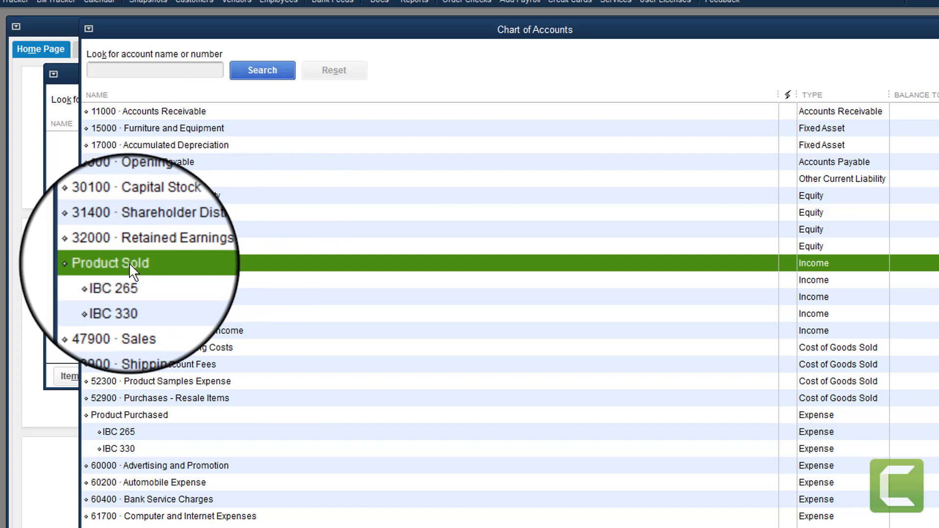
right_click(128, 262)
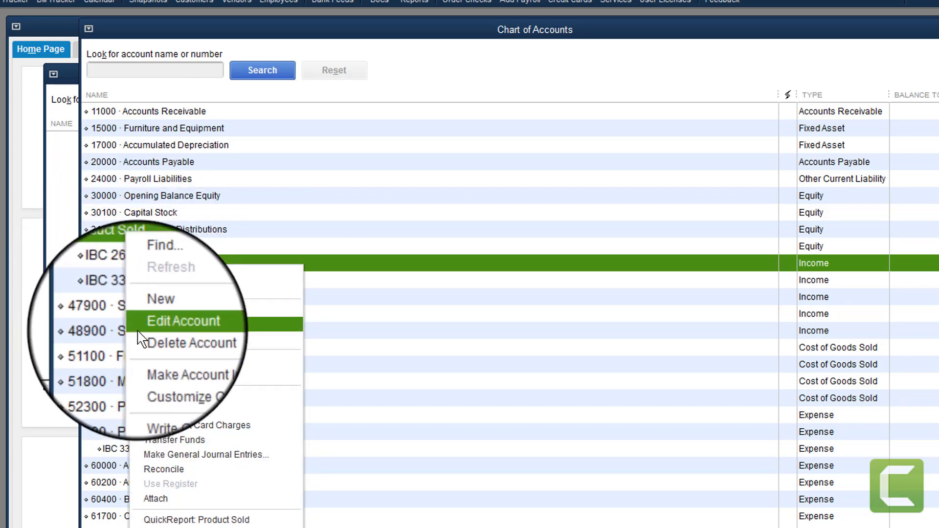
left_click(154, 310)
left_click(58, 139)
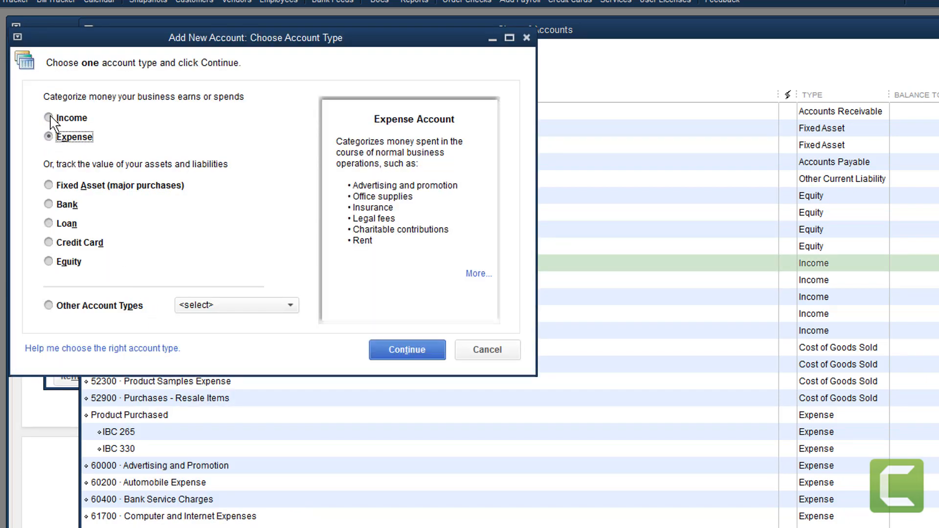
Choose Income as the new account's type and continue to the account details form
left_click(49, 118)
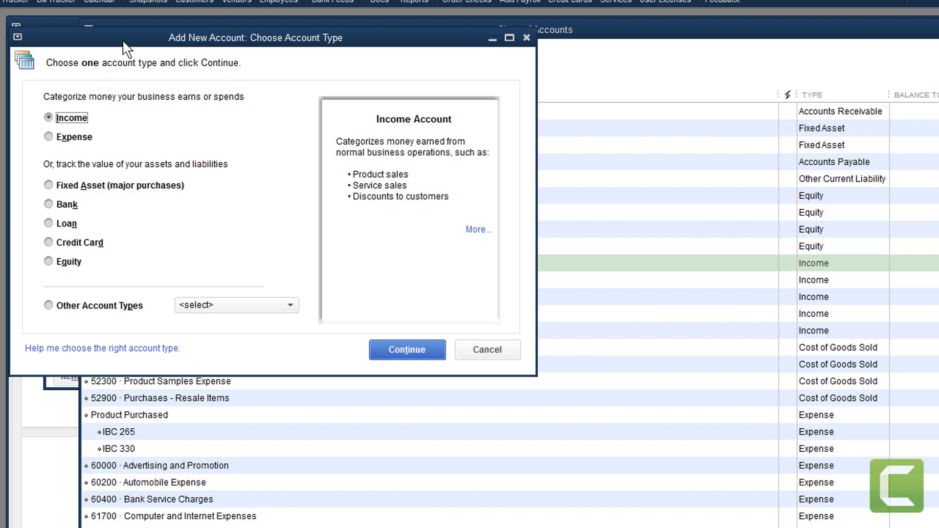
left_click_drag(126, 49, 198, 67)
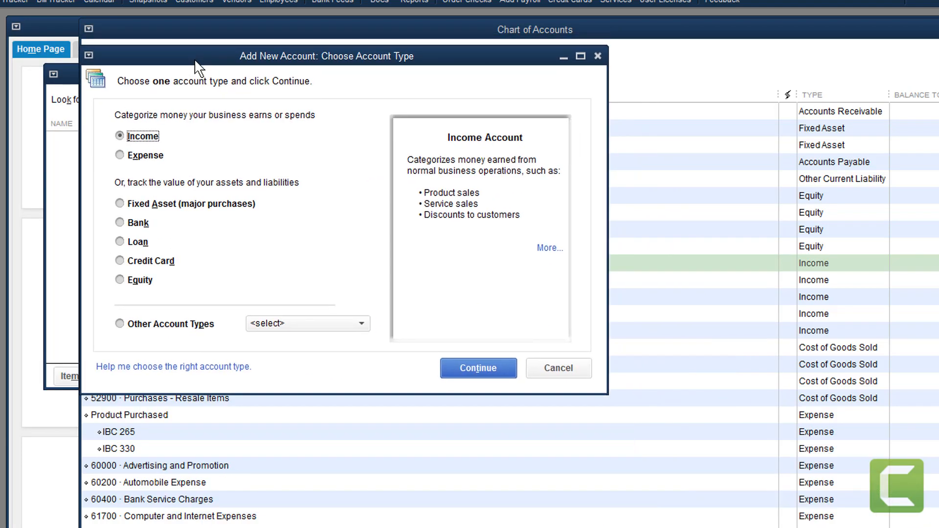
left_click(460, 367)
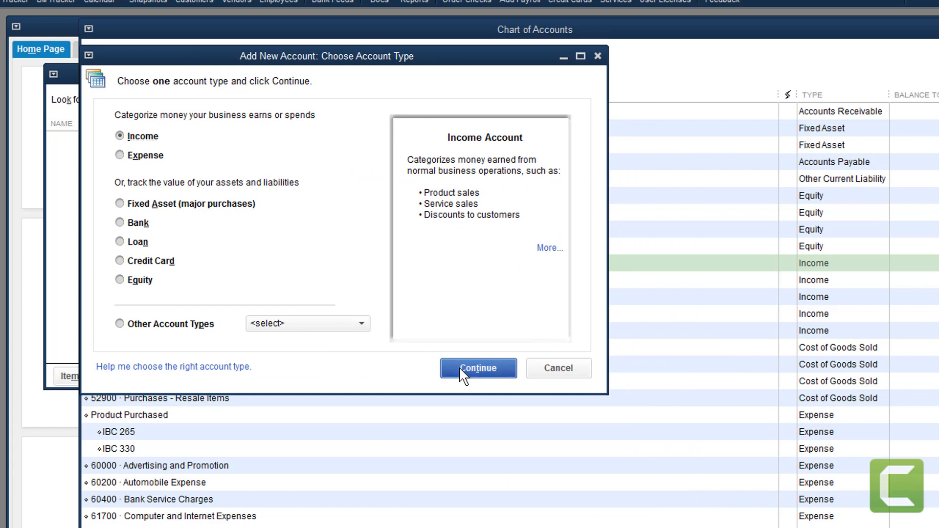
left_click(186, 140)
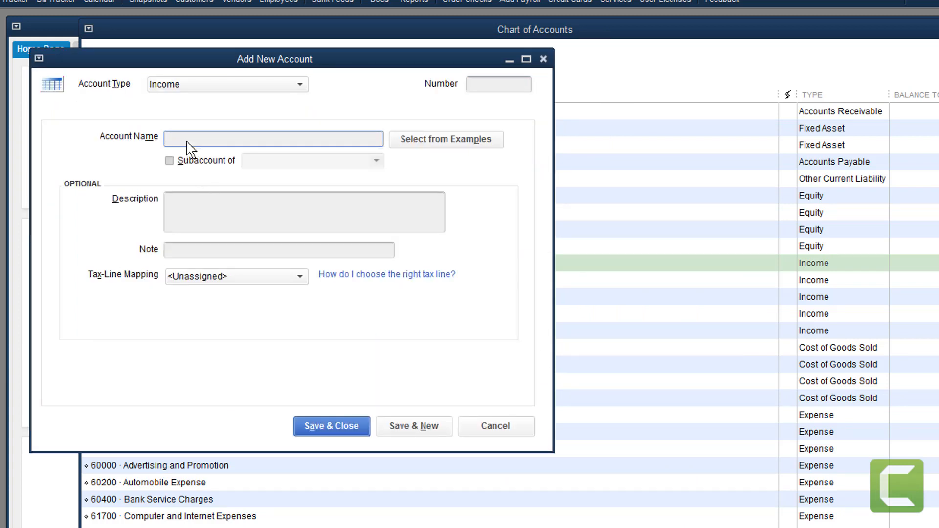
Save income account IBC 440 as a subaccount of Product Sold, described 'something IBC 440'
type("IBC 440")
left_click(195, 160)
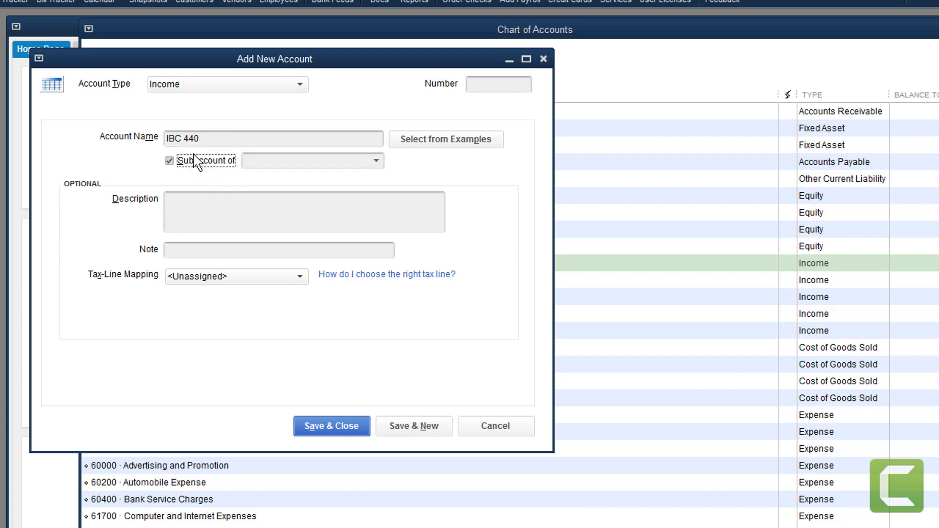
left_click(377, 163)
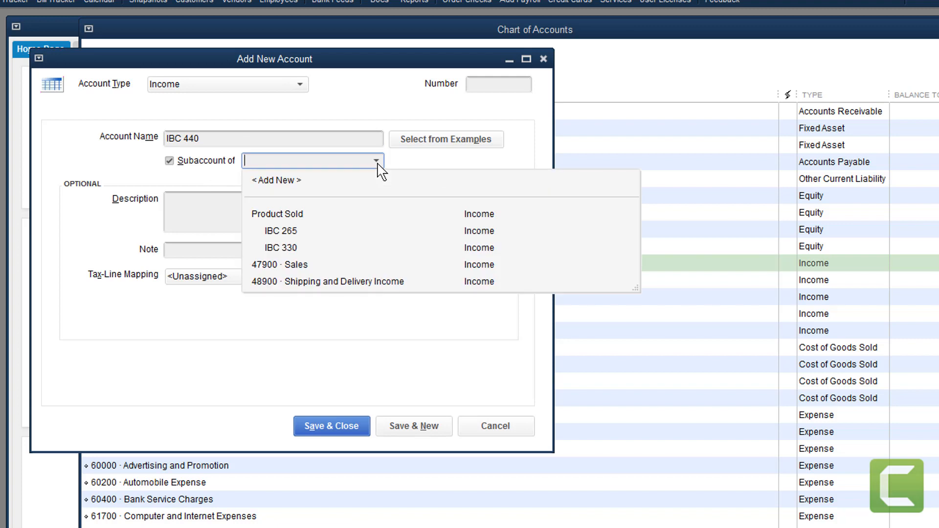
left_click(292, 214)
left_click(236, 199)
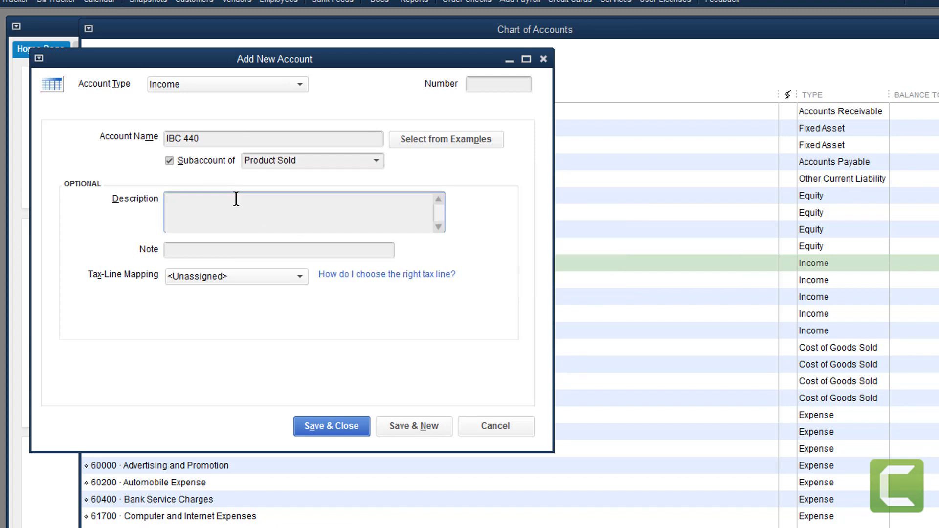
type("something IBC 440")
left_click(235, 246)
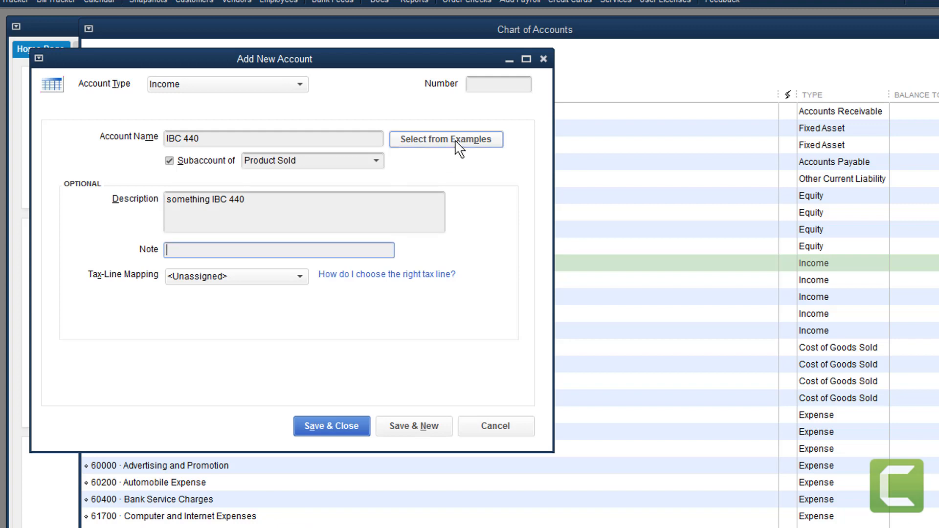
left_click(329, 433)
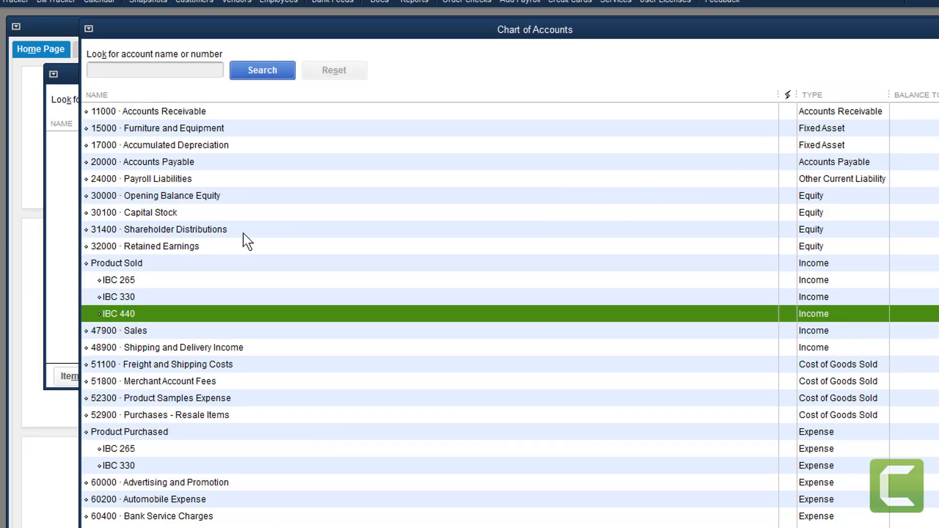
Start a new Expense-type account from the Product Purchased account's context menu
scroll(172, 263, "down", 6)
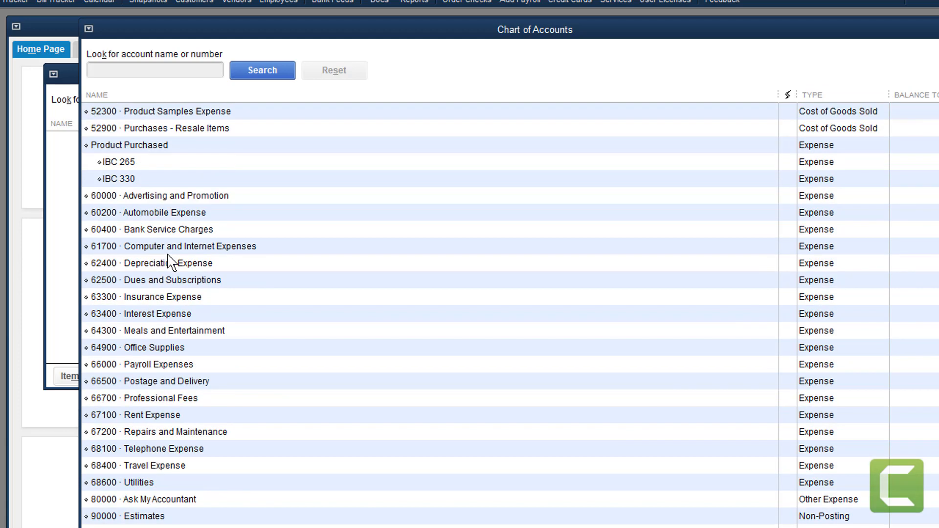
scroll(256, 262, "up", 2)
left_click(135, 246)
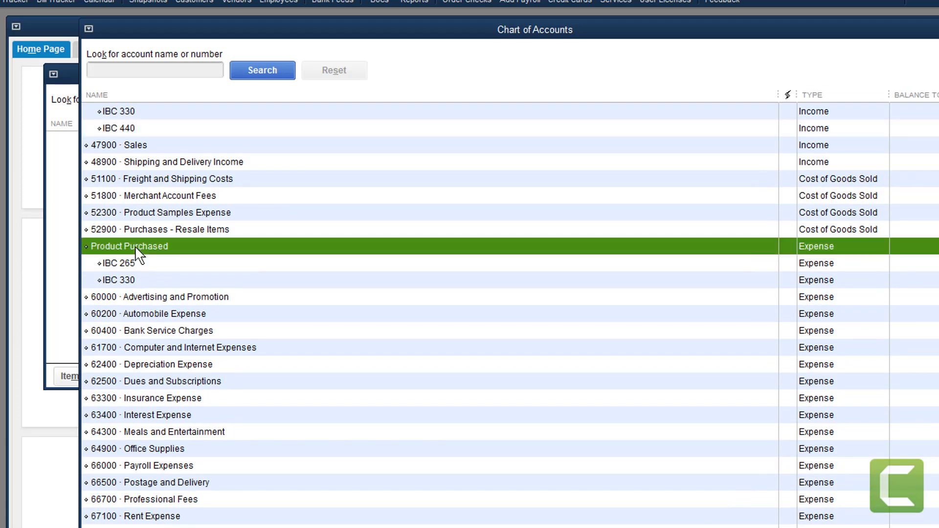
right_click(136, 247)
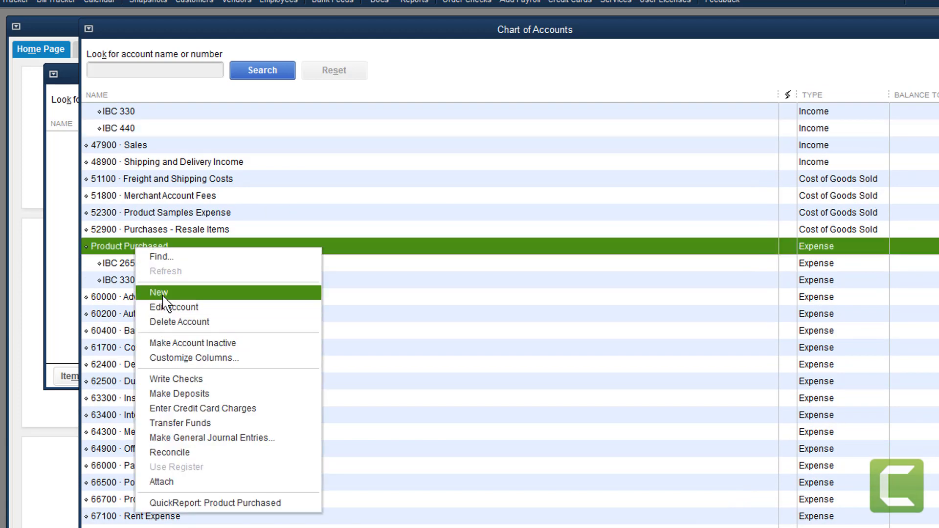
left_click(163, 295)
left_click(116, 132)
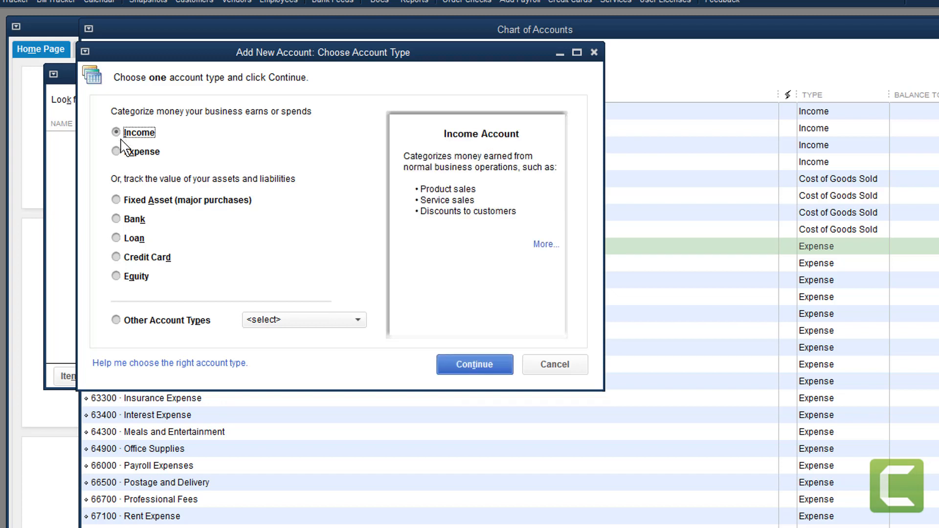
left_click(117, 151)
left_click(467, 363)
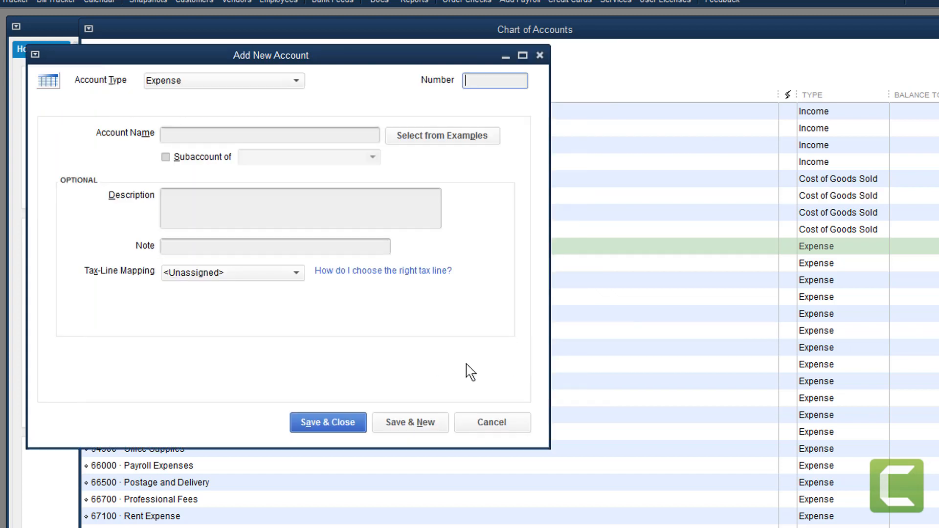
Save expense account IBC 440 under Product Purchased, described 'something IBC 440'
left_click(193, 137)
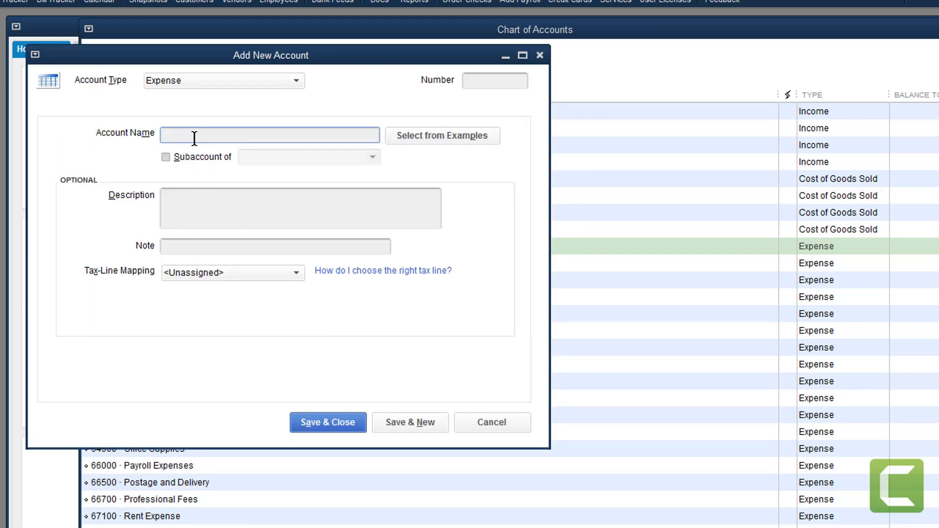
type("IBC 440")
left_click(174, 157)
left_click(373, 157)
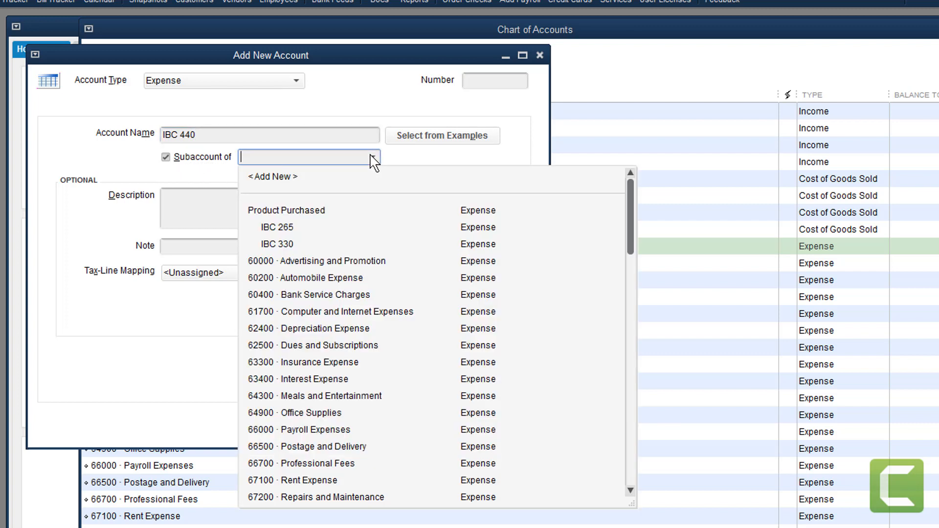
left_click(299, 214)
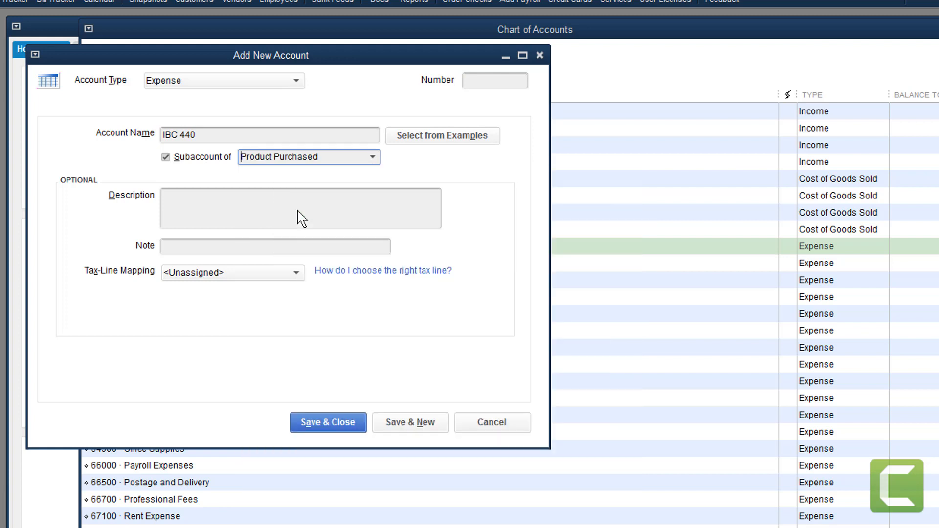
left_click(232, 200)
type("something")
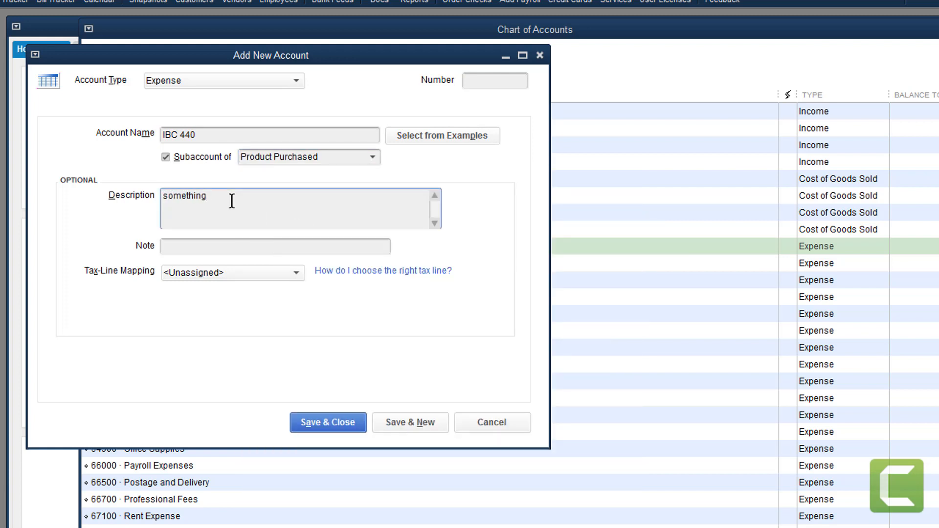
type(" IBC 440")
left_click(328, 421)
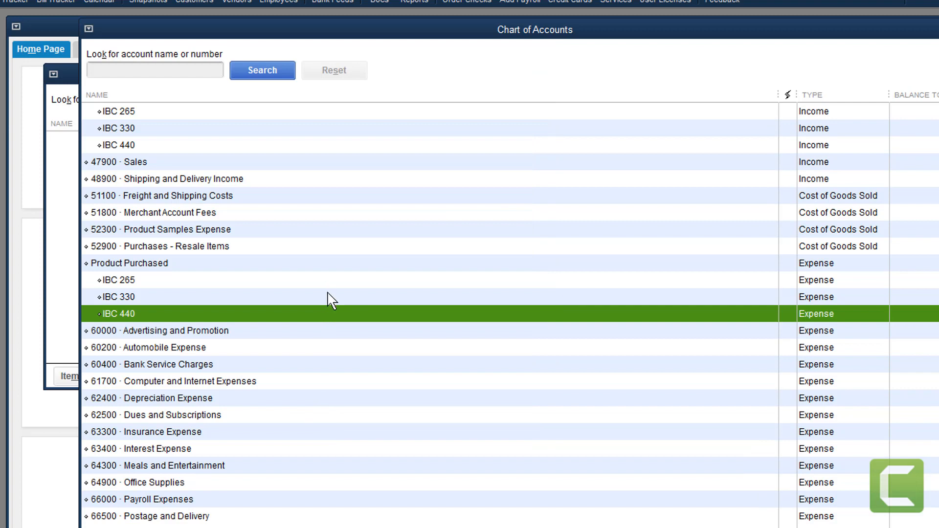
left_click(110, 263)
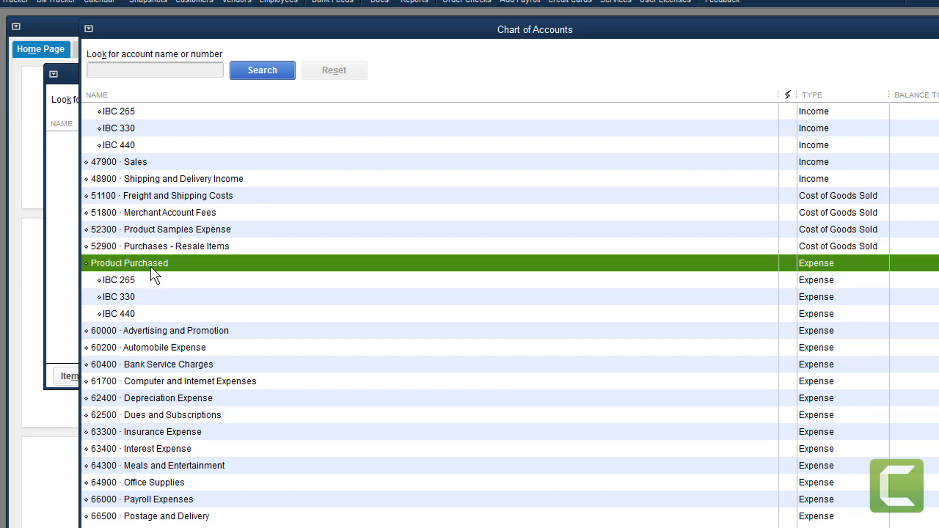
scroll(157, 271, "up", 3)
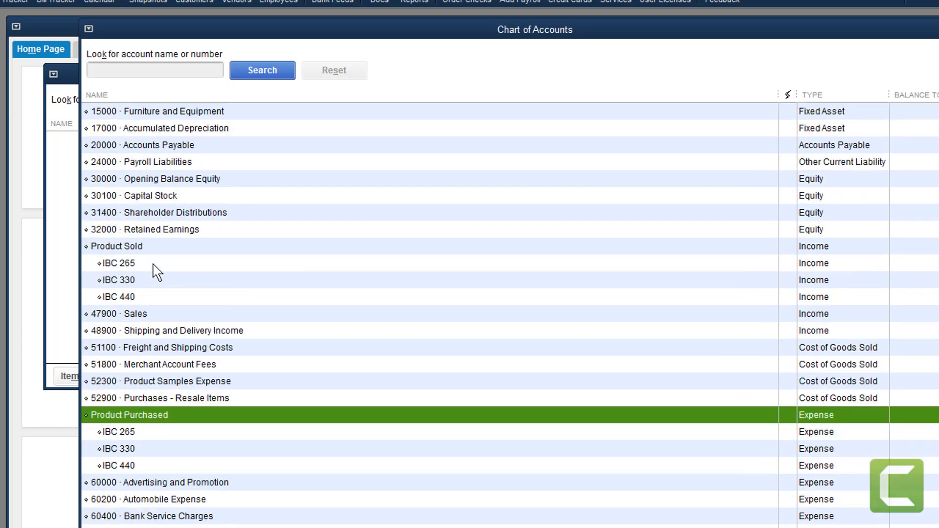
Post the IBC 265 {Purchase} item to Product Purchased:IBC 265 and save it
left_click(108, 244)
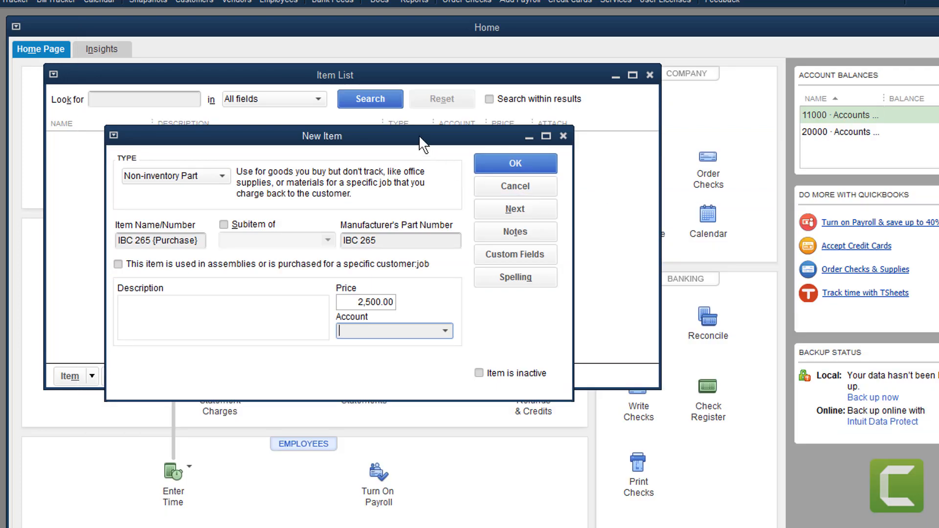
left_click_drag(418, 135, 411, 117)
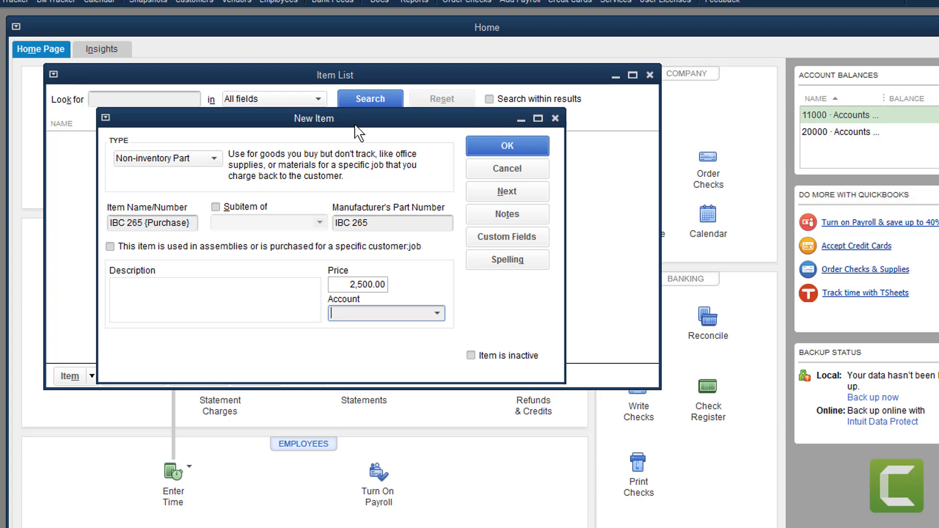
left_click_drag(356, 131, 354, 139)
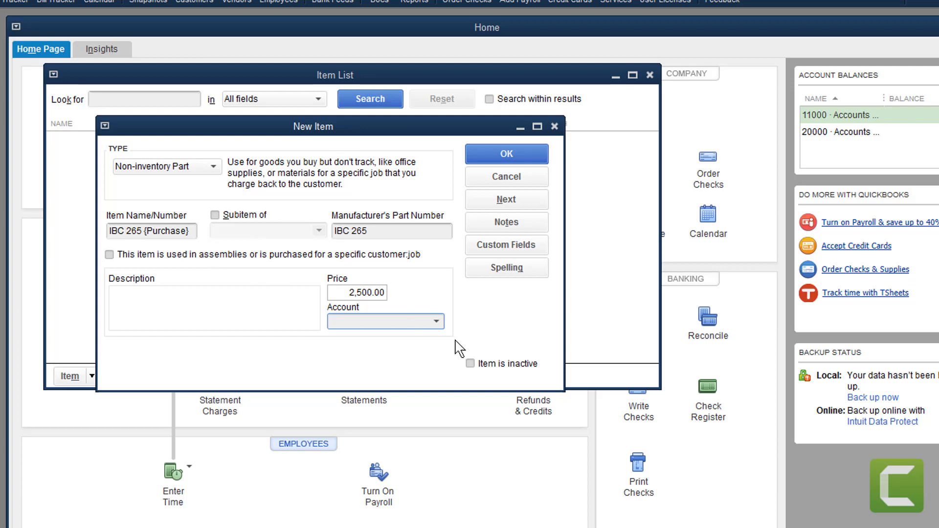
left_click(436, 322)
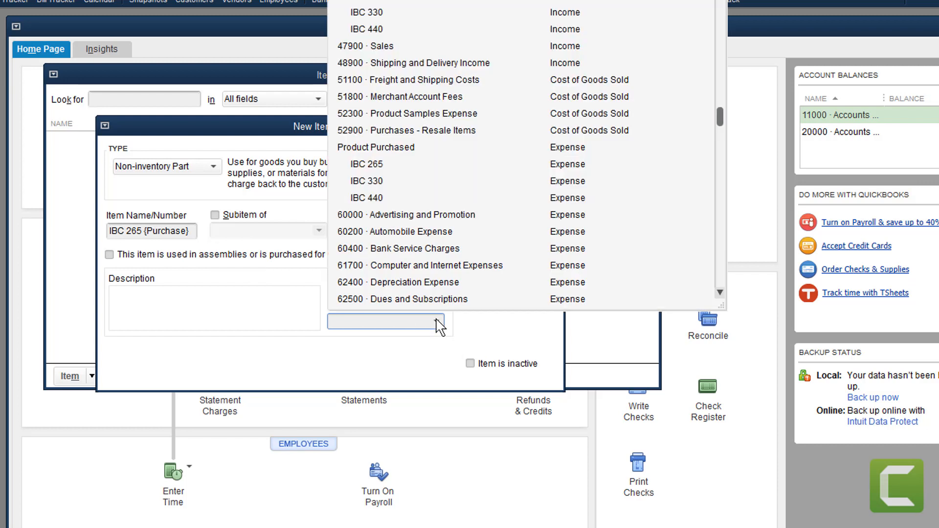
left_click(374, 165)
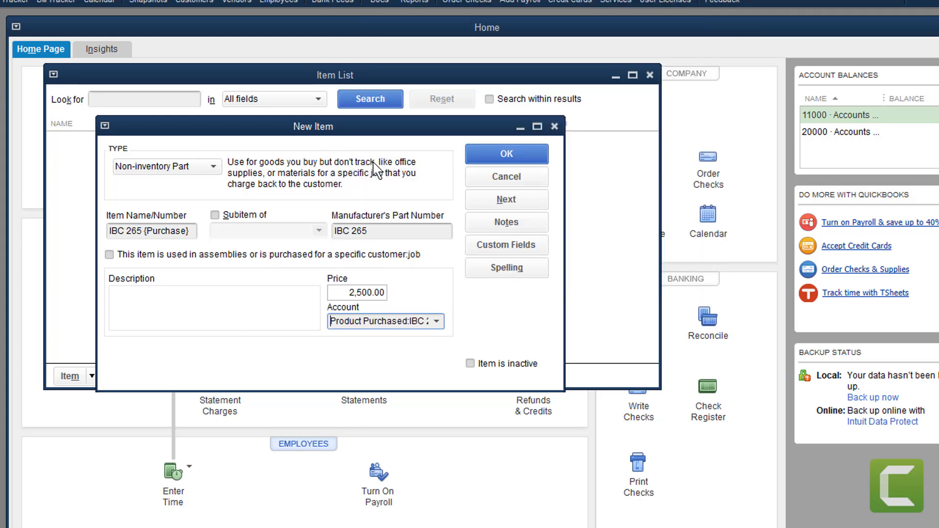
left_click(501, 154)
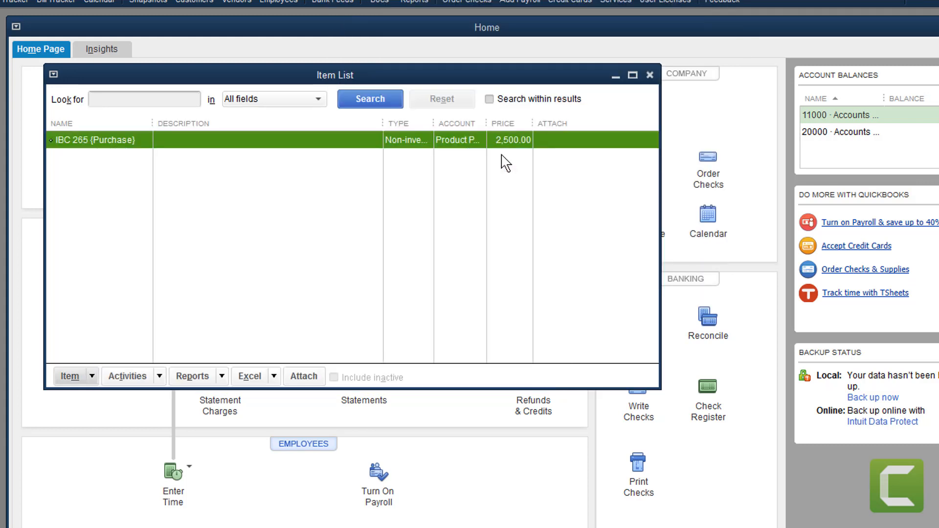
Start a new non-inventory part named IBC 330 {Purchase}
left_click(92, 377)
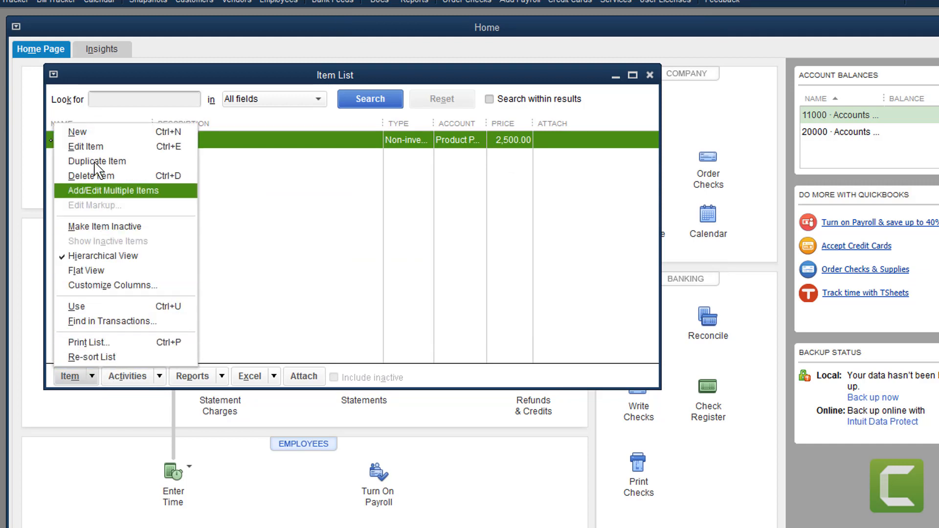
left_click(91, 133)
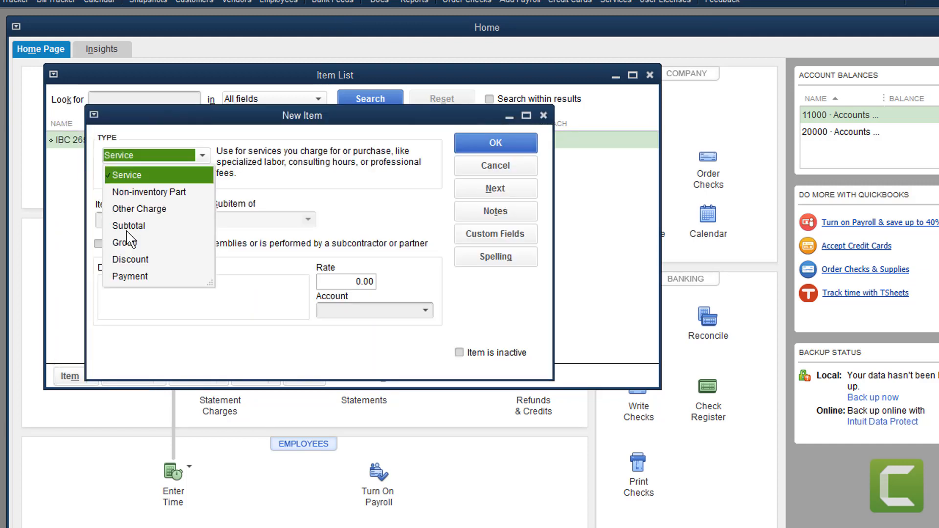
left_click(152, 189)
left_click(141, 211)
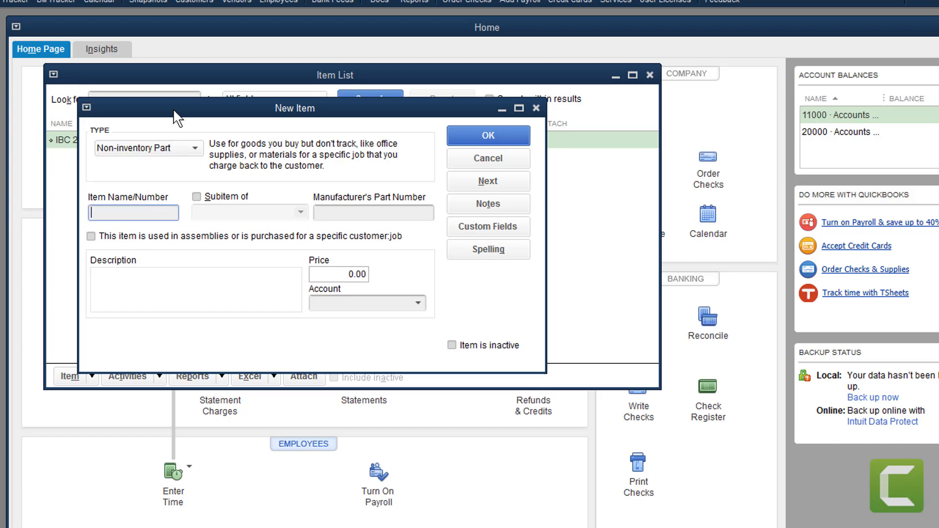
left_click_drag(174, 110, 252, 116)
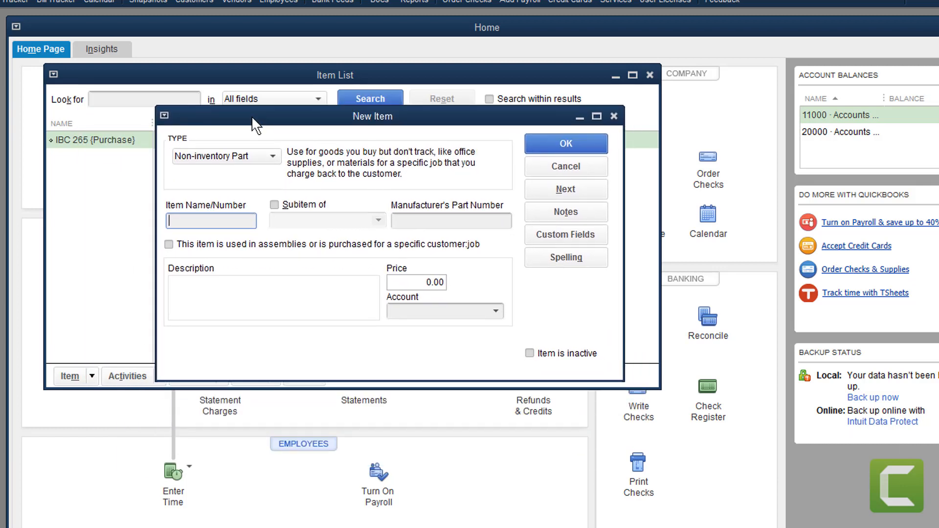
type("IBC 330 {Purchase}")
Give it part number IBC 330, price 3500 and account Product Purchased:IBC 330, then save
left_click(410, 220)
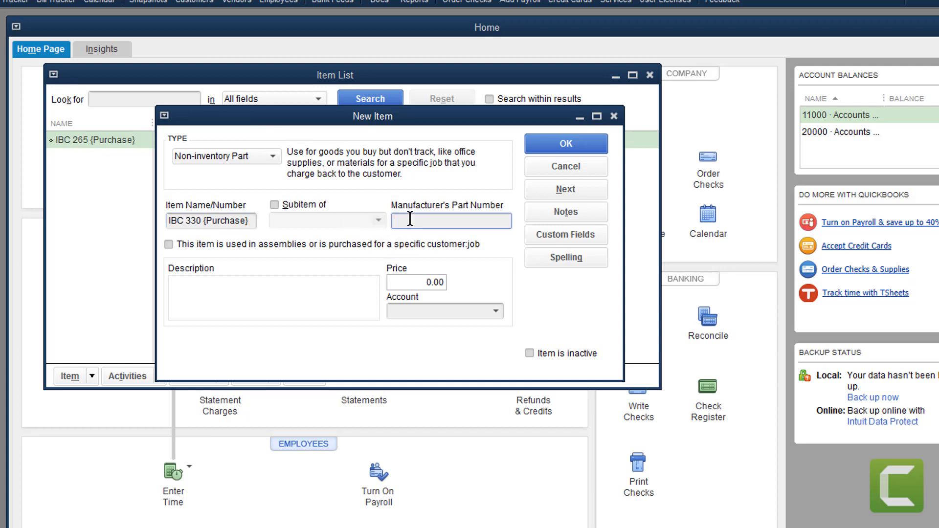
type("IBC 330")
left_click(419, 283)
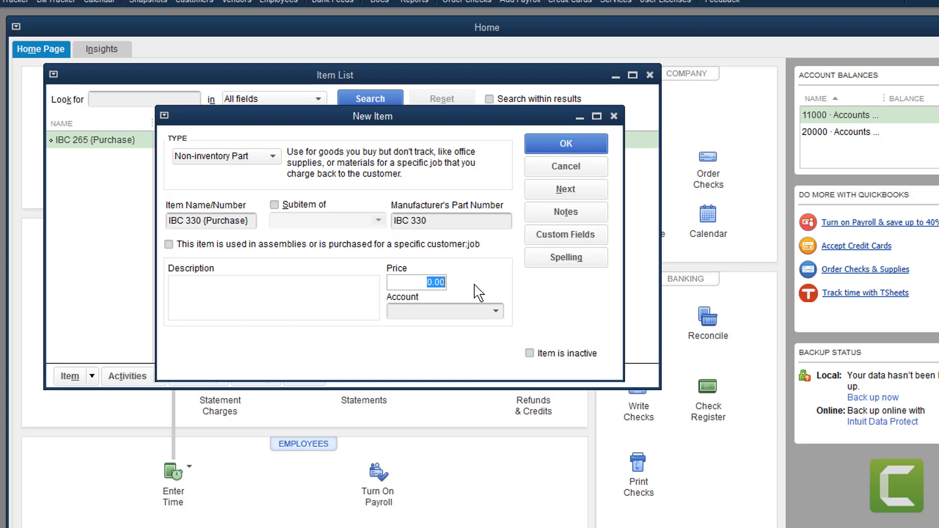
type("3500")
left_click(495, 311)
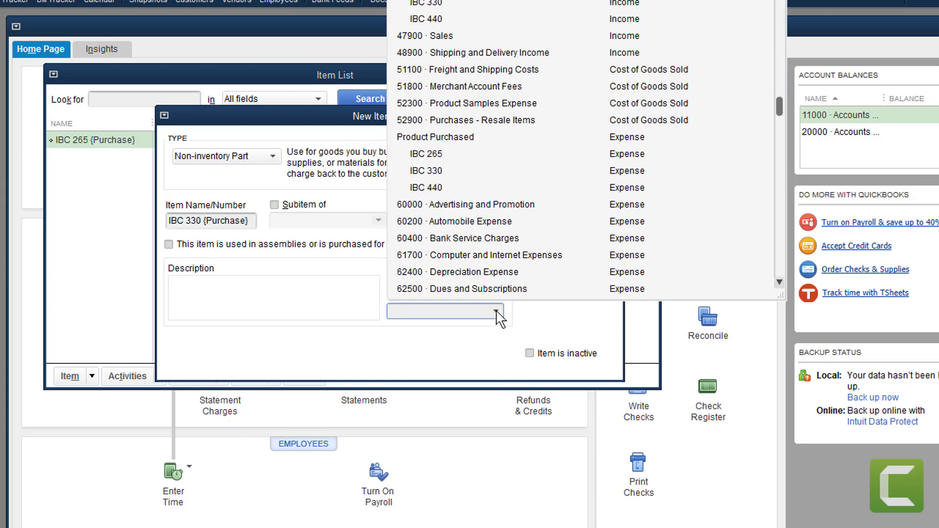
left_click(432, 172)
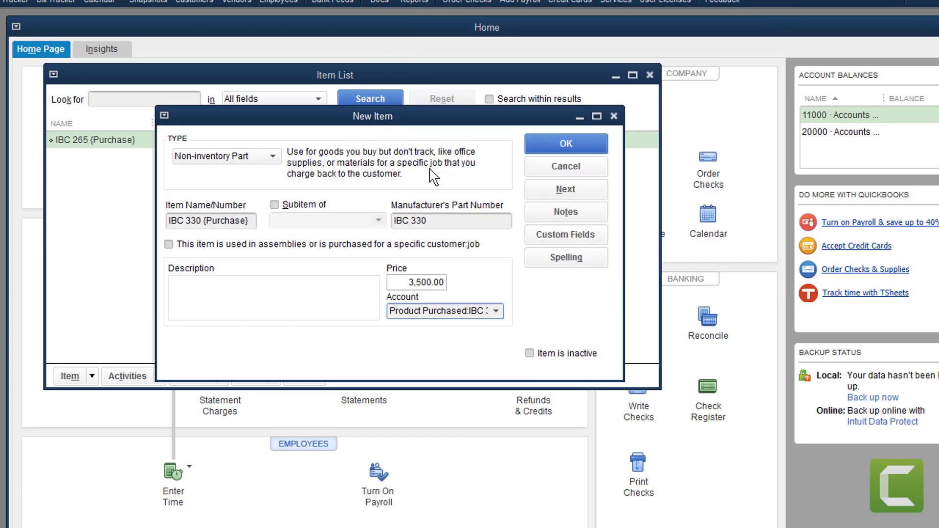
left_click(551, 138)
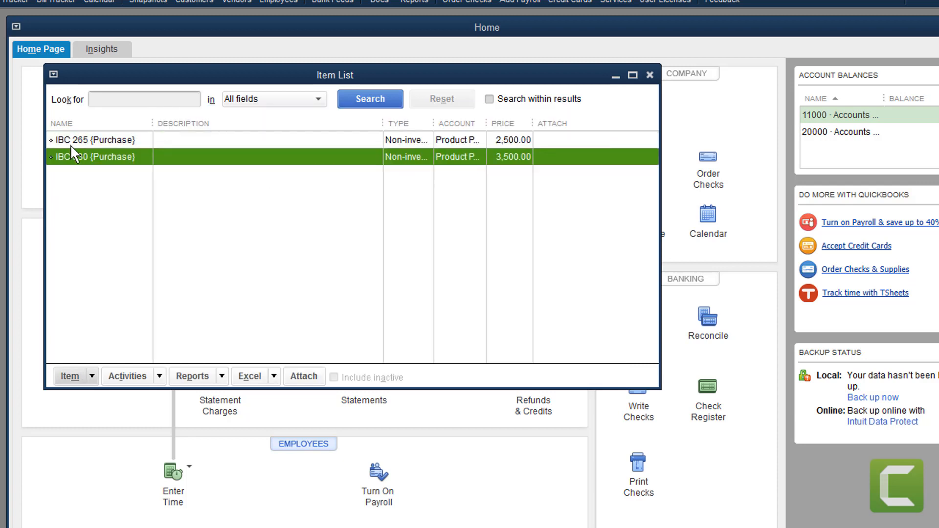
Enter a non-inventory part IBC 440 {Purchase} with part number IBC 440 and price 4500
left_click(92, 378)
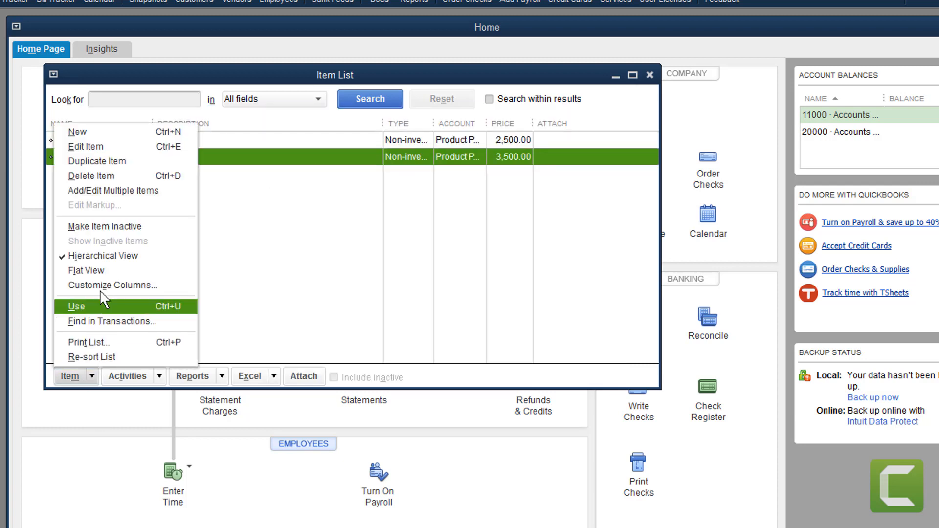
left_click(86, 129)
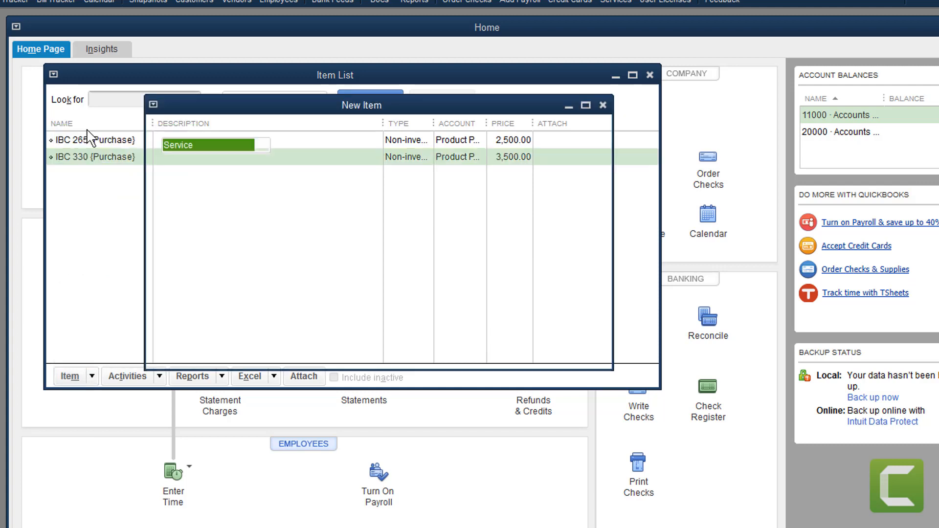
left_click(205, 182)
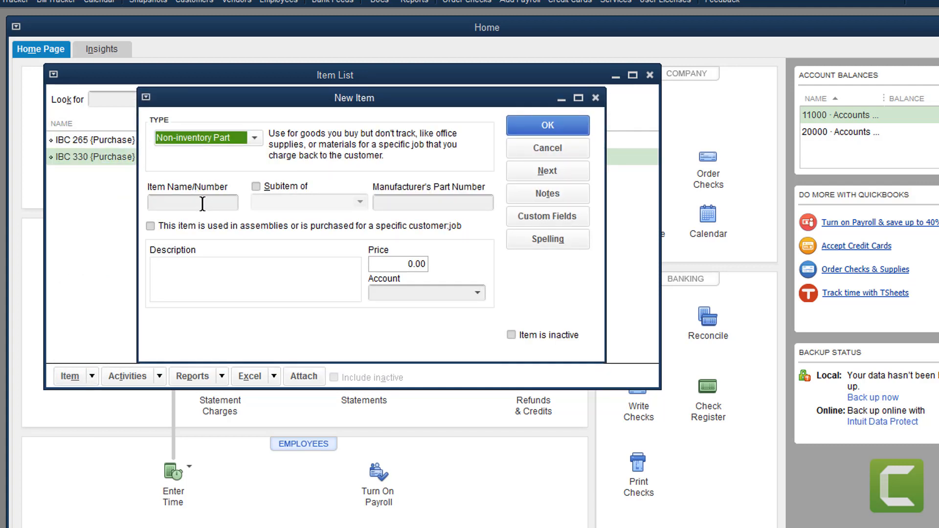
left_click(202, 203)
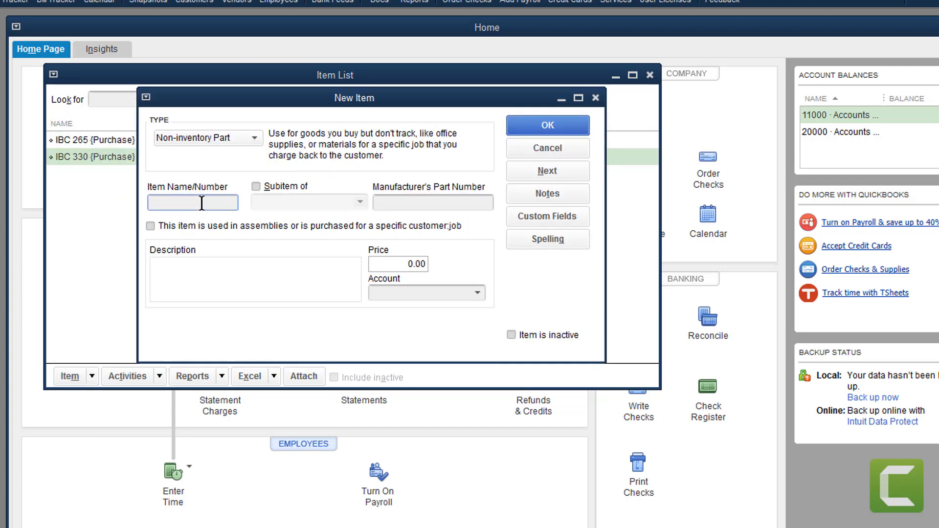
type("IBC 440 {Purchase")
left_click(423, 203)
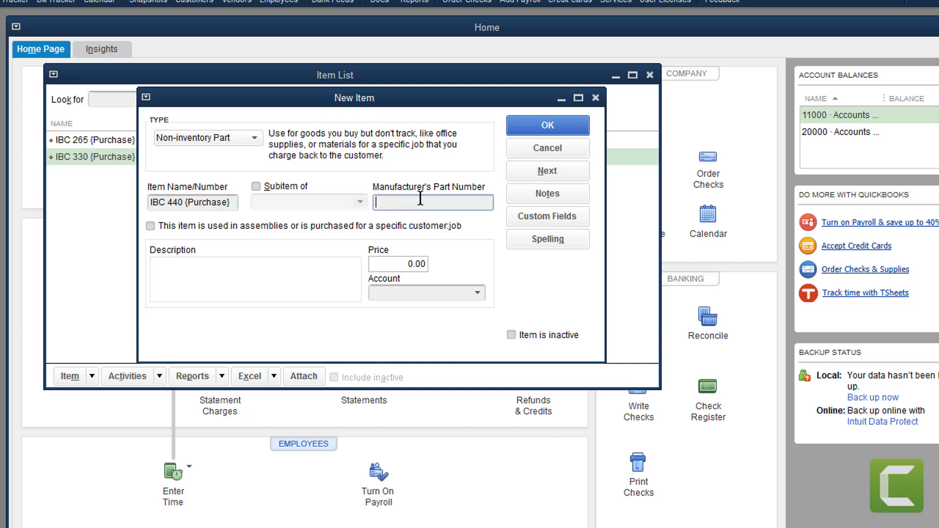
type("IBC 440")
left_click(414, 264)
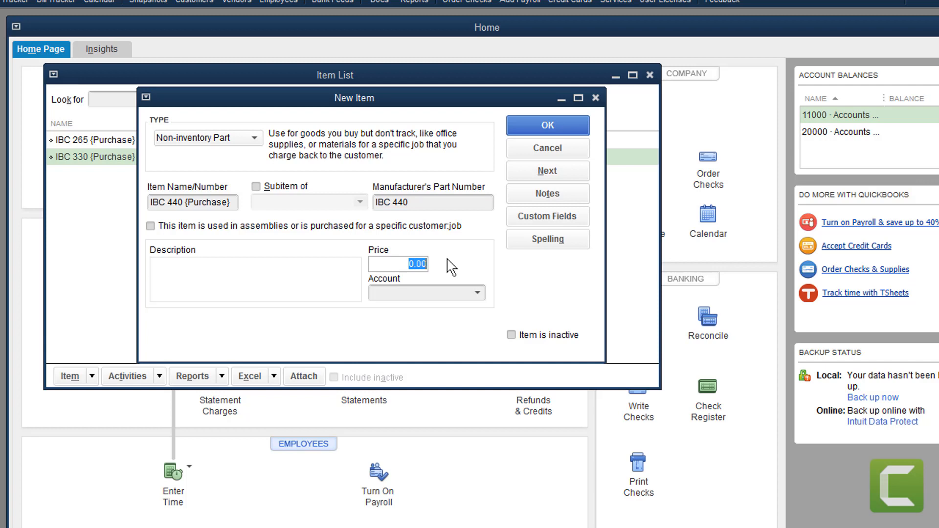
type("4500")
Assign the item to Product Purchased:IBC 440, save it, and widen the Item List's NAME column
key("Return")
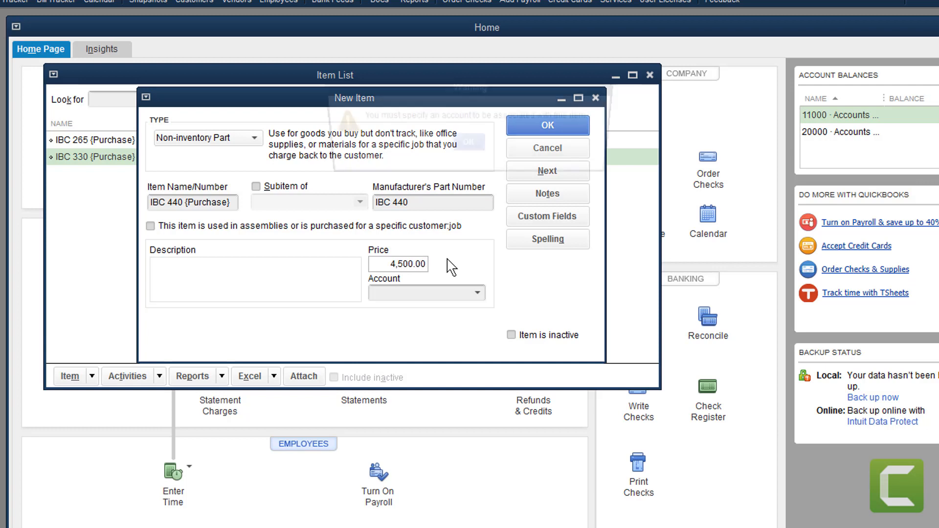
left_click(467, 145)
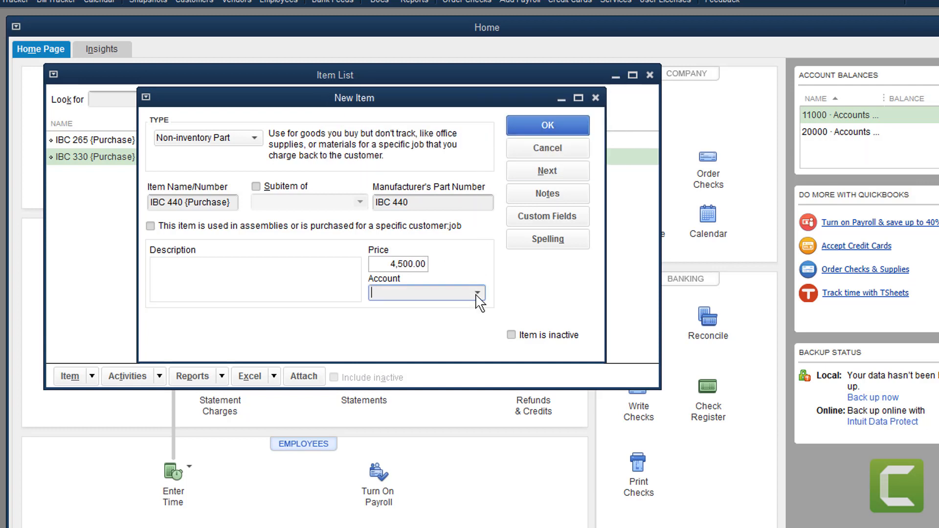
left_click(478, 293)
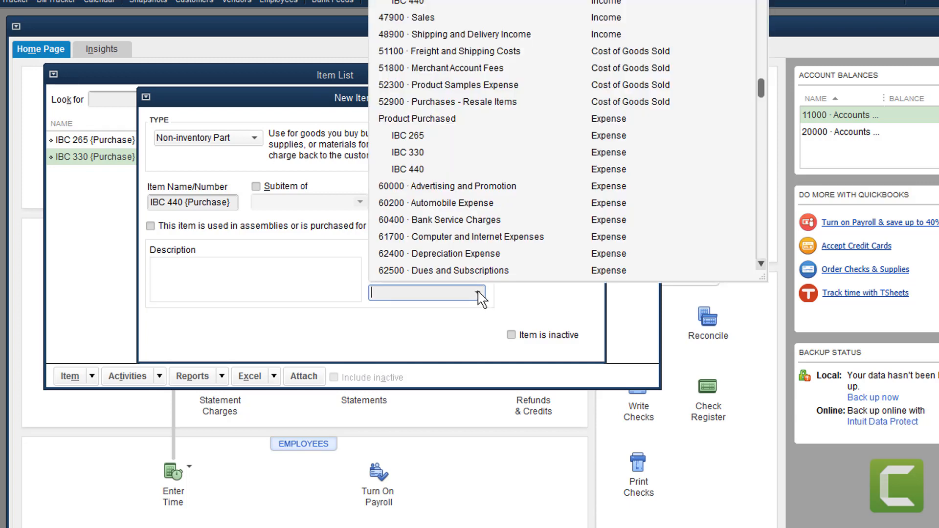
left_click(416, 169)
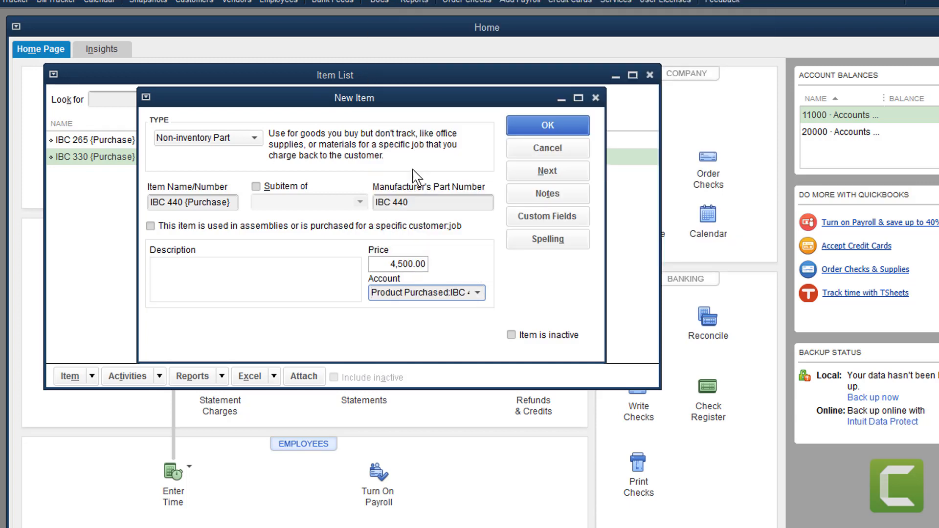
left_click(528, 126)
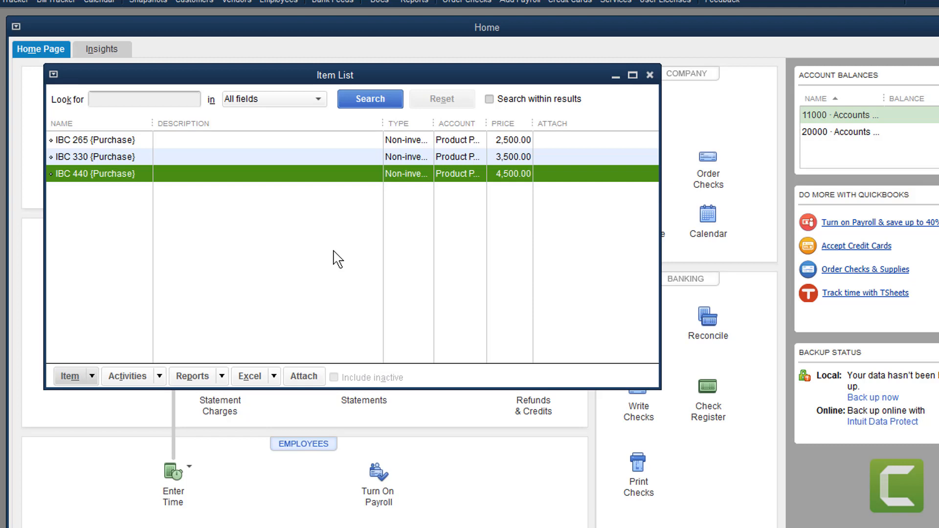
left_click_drag(351, 81, 384, 98)
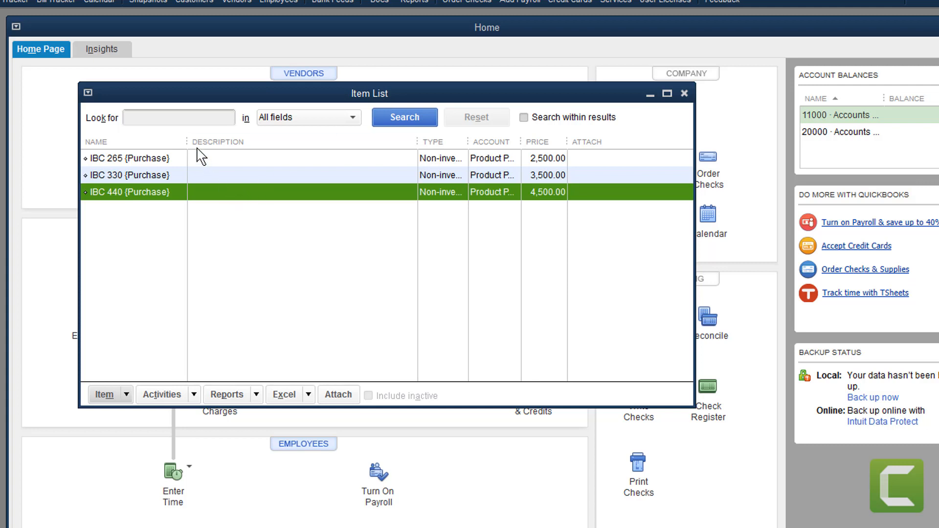
left_click_drag(190, 141, 198, 141)
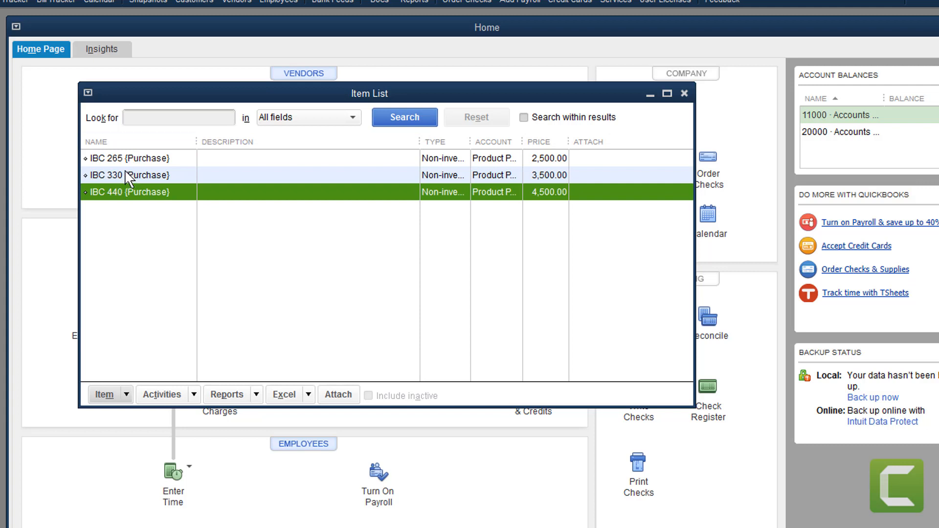
Start a new non-inventory part, entering its name and part number IBC 265
left_click(126, 393)
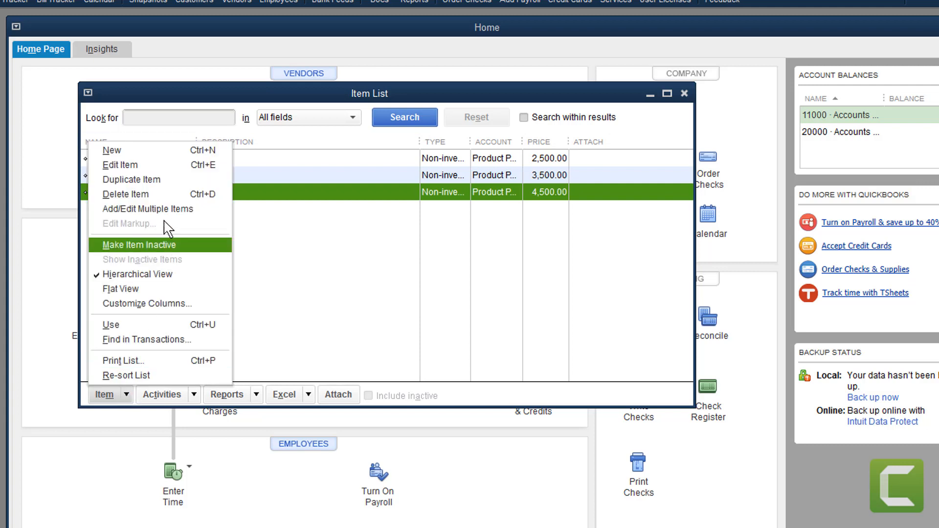
left_click(112, 150)
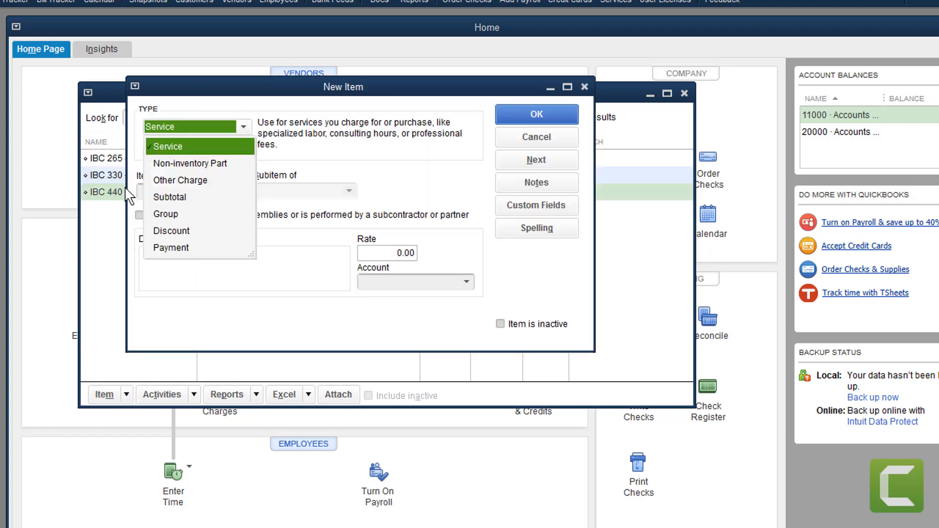
left_click(184, 163)
left_click(174, 183)
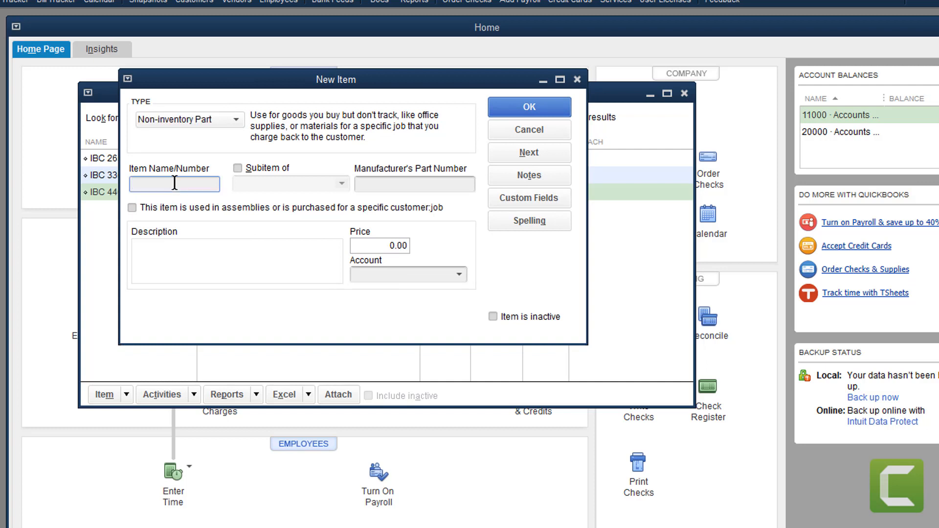
type("IBC 256")
type(" (")
type("Sold")
type(")")
left_click(395, 182)
type("I")
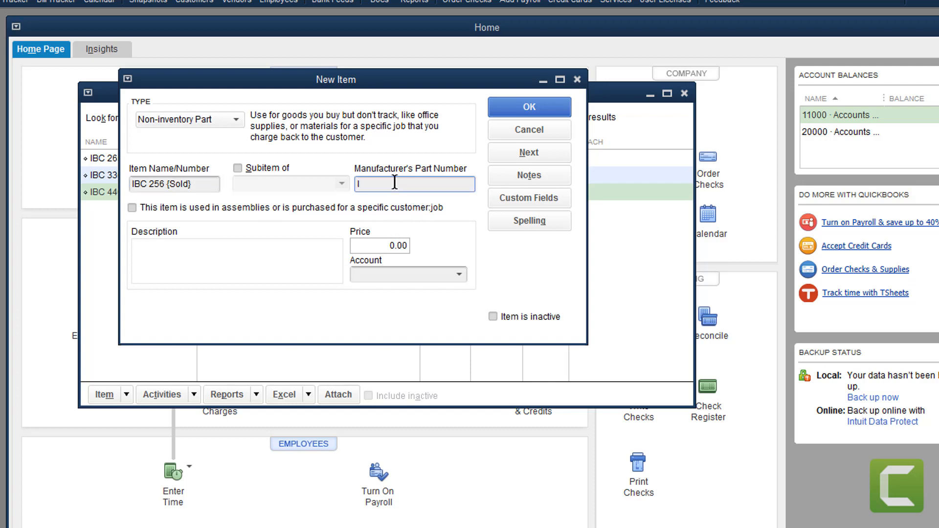
type("BC 265")
Correct the mistyped 256 in the item name so it reads IBC 265 (Sold)
double_click(382, 184)
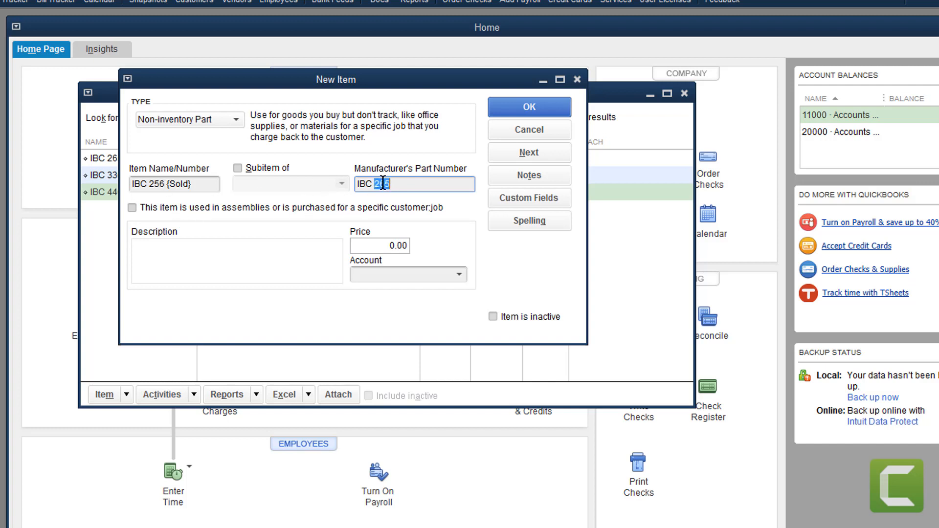
left_click(156, 184)
double_click(156, 184)
left_click(156, 184)
double_click(156, 184)
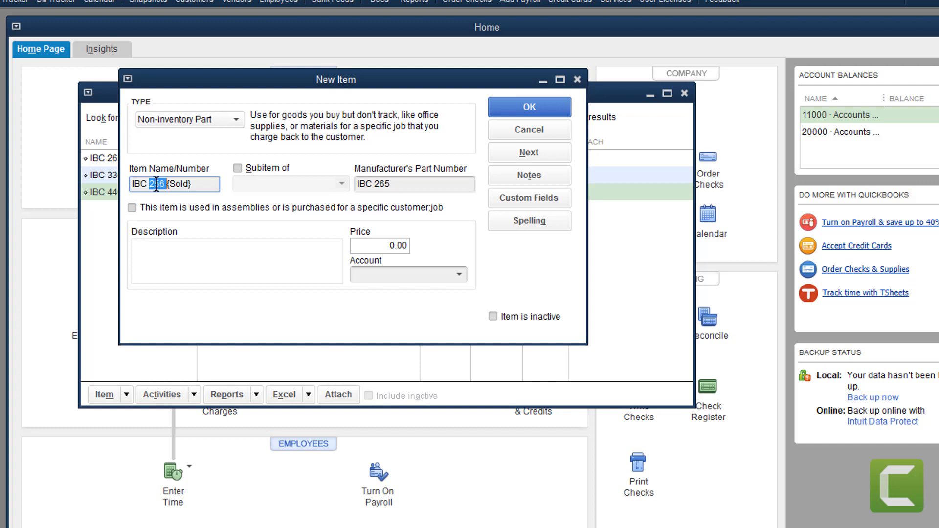
type("265")
Price the item at 5,500, link it to Product Sold:IBC 265, and save it
left_click(395, 245)
type("5,")
type("500")
key("Return")
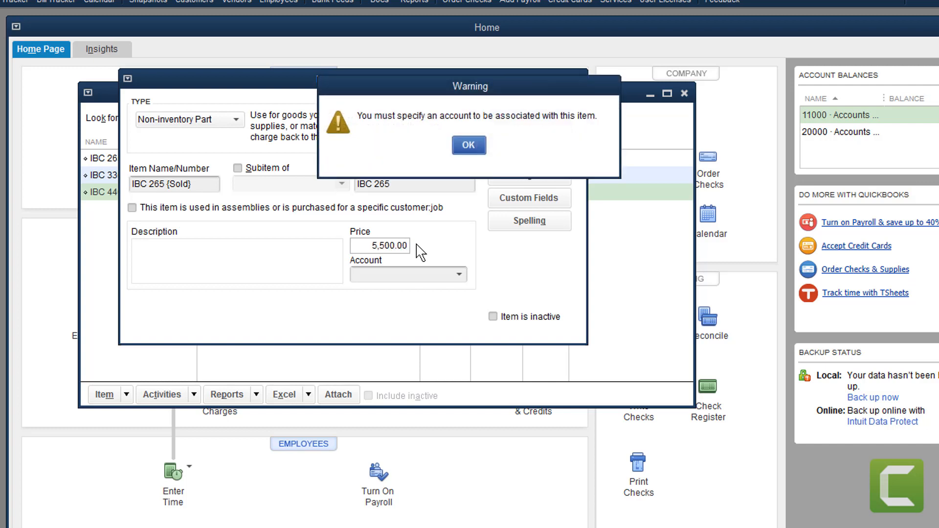
left_click(469, 144)
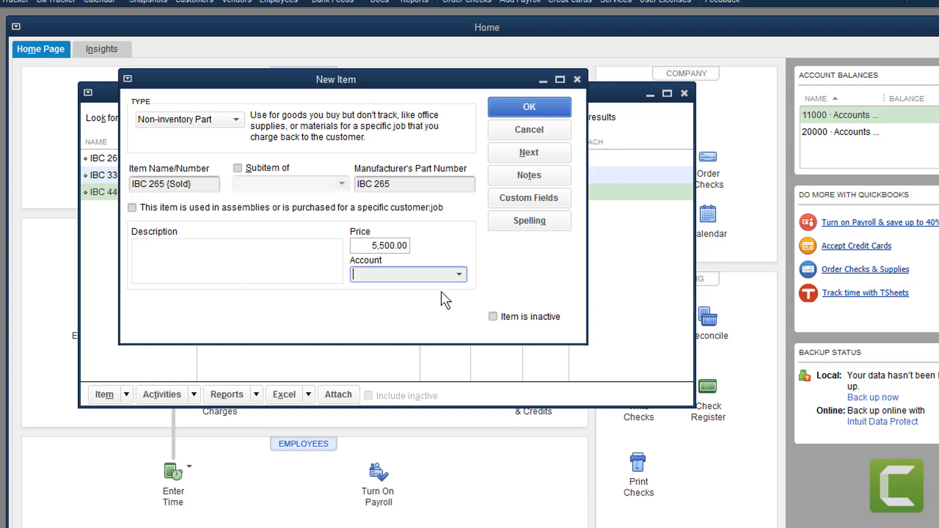
left_click(459, 275)
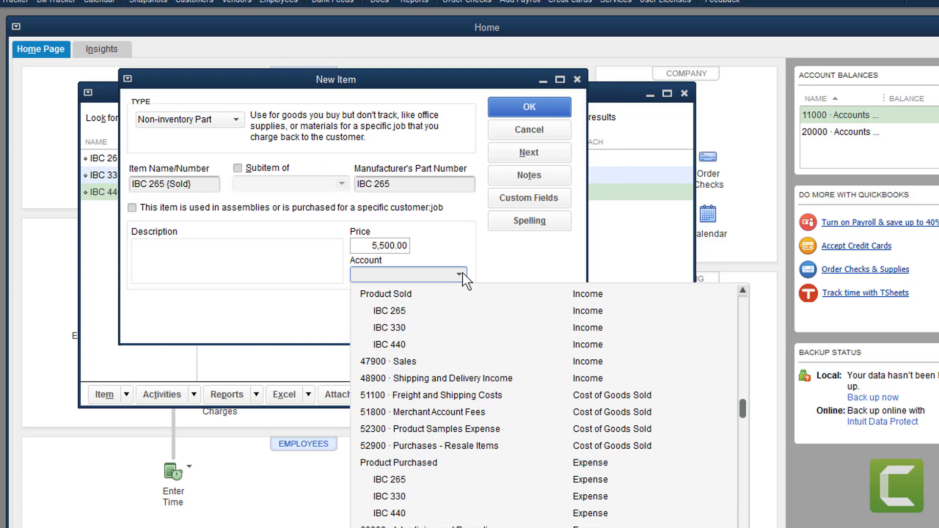
left_click(396, 313)
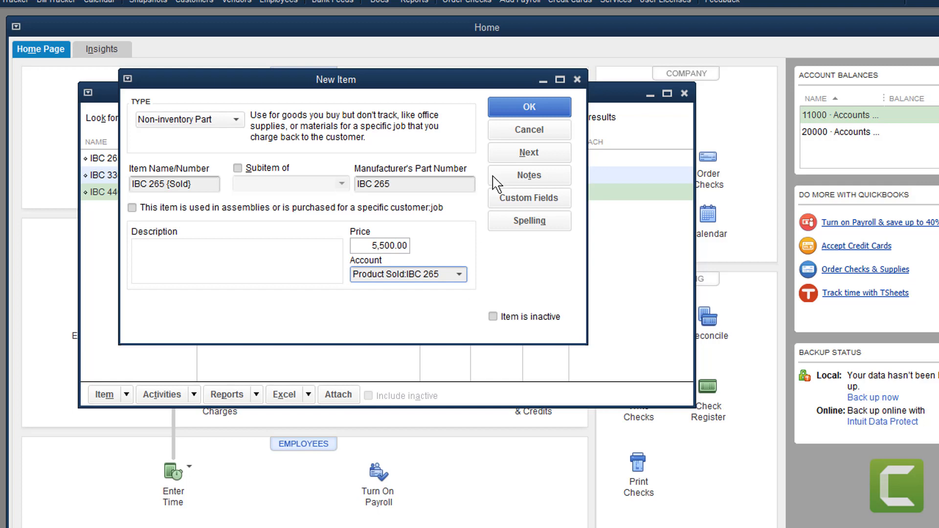
left_click(553, 107)
left_click(132, 395)
Save non-inventory part IBC 330 {Sold}, part number IBC 330, posting to Product Sold:IBC 330
left_click(121, 148)
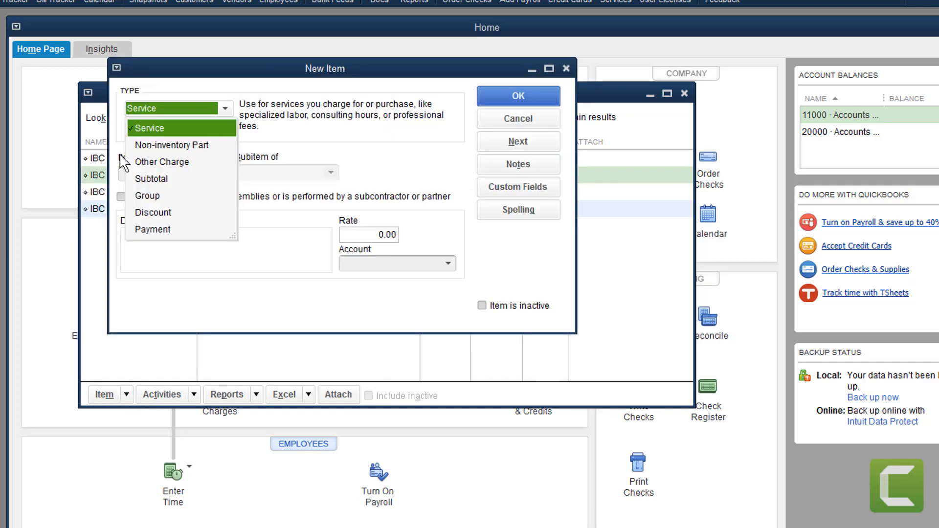
left_click(166, 148)
left_click_drag(333, 66, 454, 150)
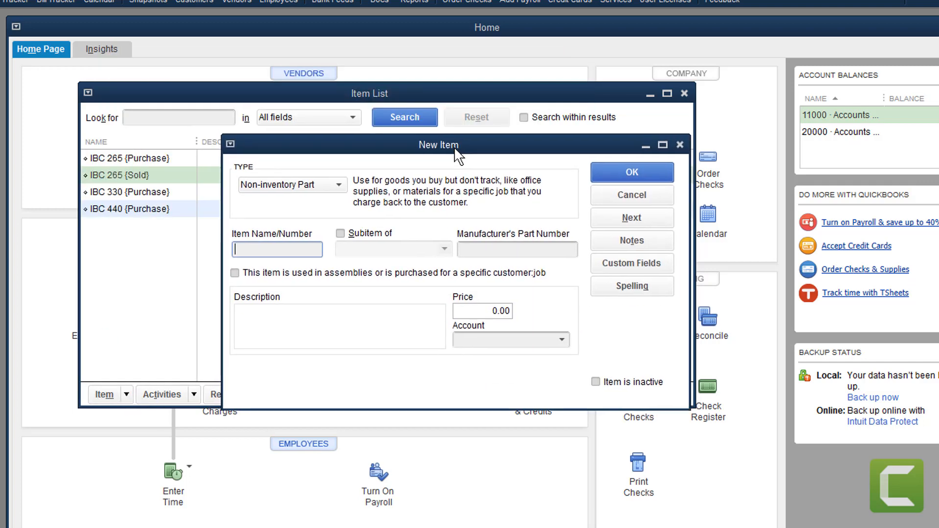
type("IBC 330 {Sold}")
left_click(540, 247)
type("IBC 330")
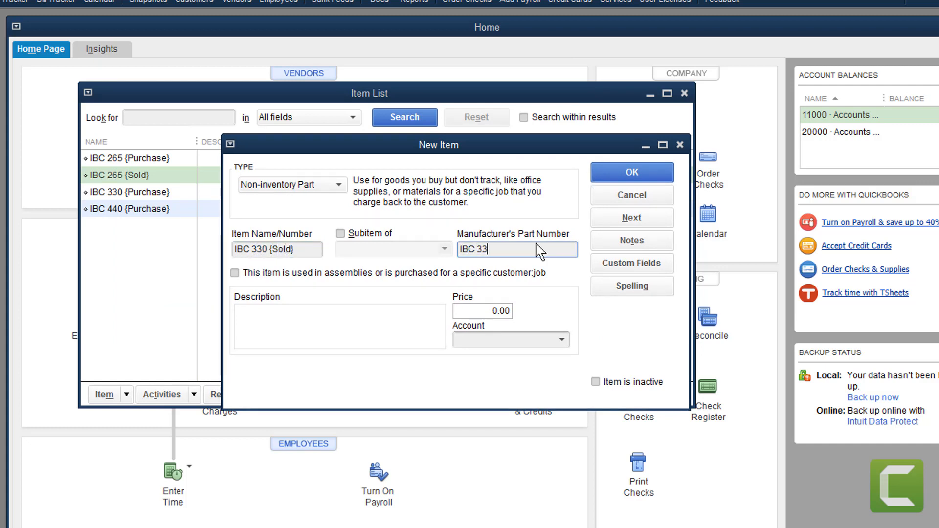
left_click(510, 311)
type("85.00")
left_click(561, 340)
left_click(503, 32)
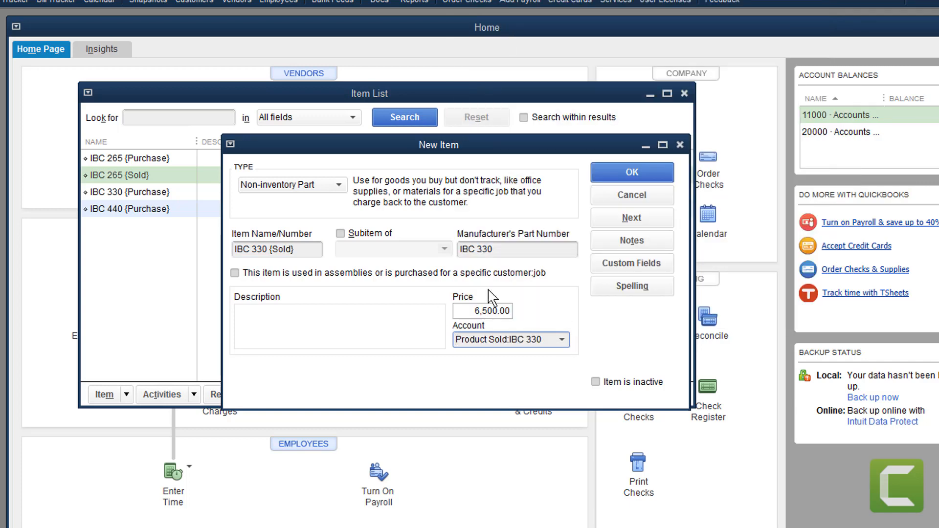
key("Return")
Enter a non-inventory part IBC 440 {Sold} with part number IBC 440 and price 8500
left_click(126, 394)
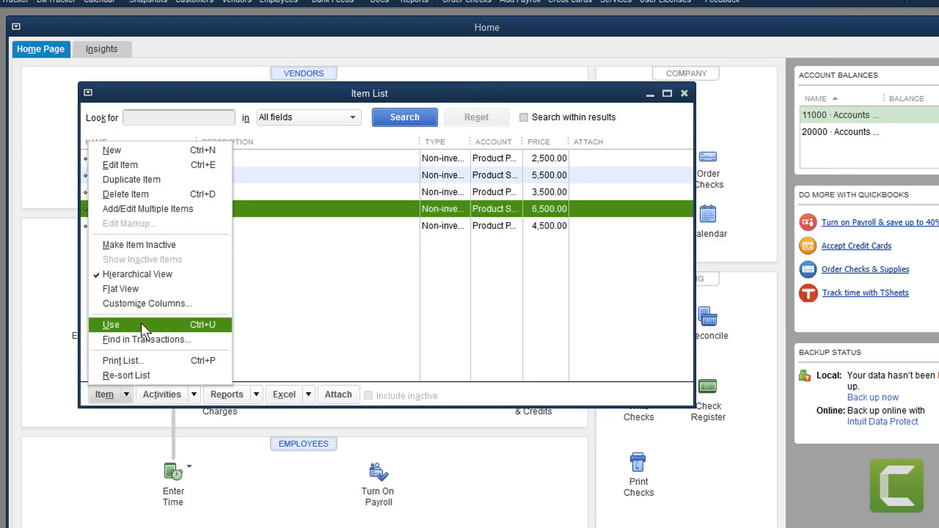
left_click(130, 158)
left_click(268, 212)
left_click(257, 230)
type("IBC")
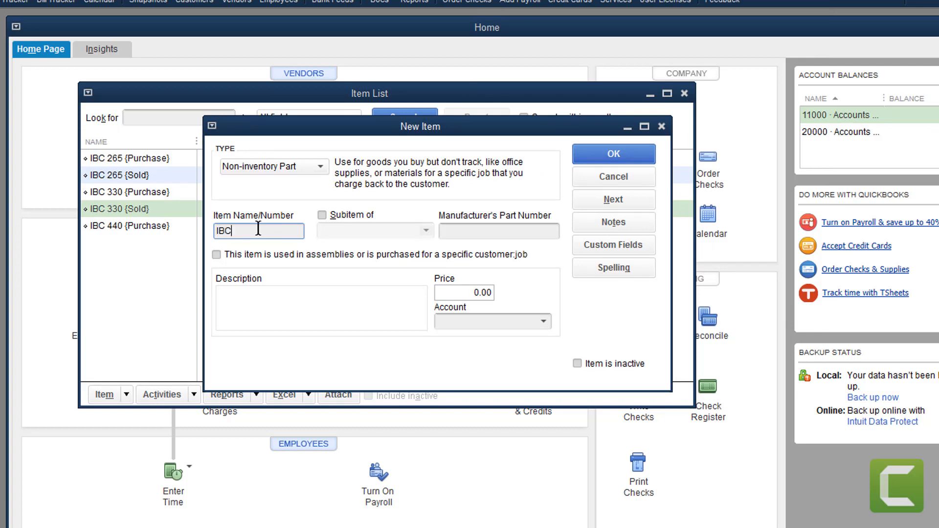
type(" 440 {Sold}")
left_click(449, 230)
type("IBC 440")
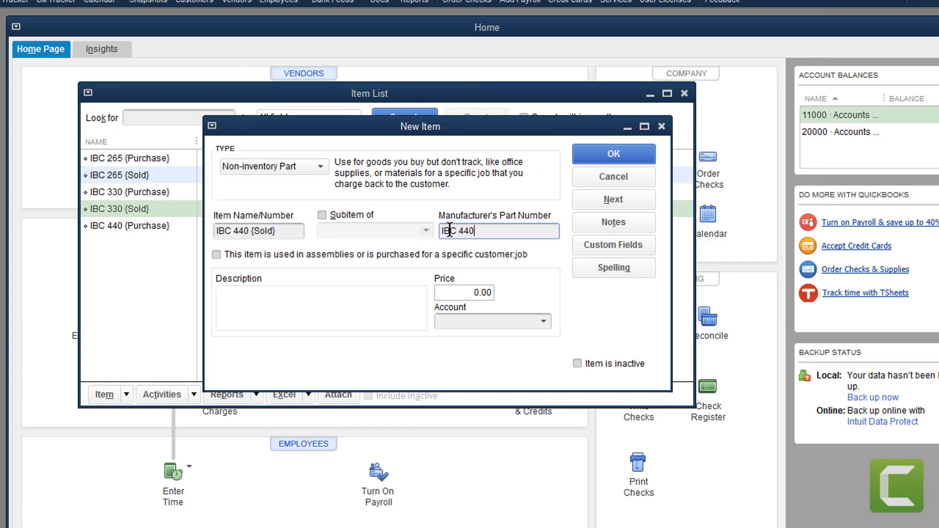
left_click(458, 290)
type("8500")
Post IBC 440 {Sold} to Product Sold:IBC 440, save it, and narrow the Description column
left_click(544, 322)
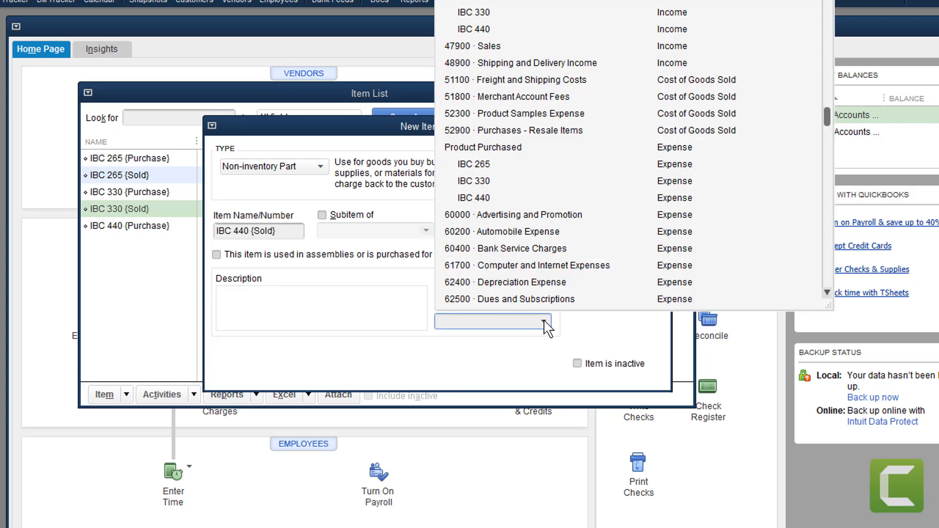
scroll(548, 325, "up", 2)
left_click(476, 130)
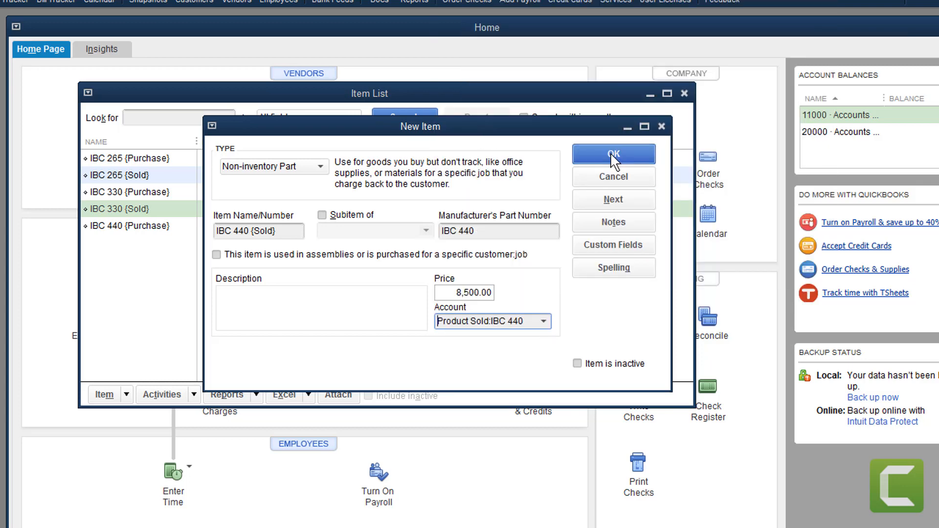
left_click(610, 152)
left_click_drag(418, 141, 402, 142)
left_click(307, 157)
Edit IBC 265 {Purchase} to carry the description 'something sold "Edit Item" Setup'
left_click(309, 174)
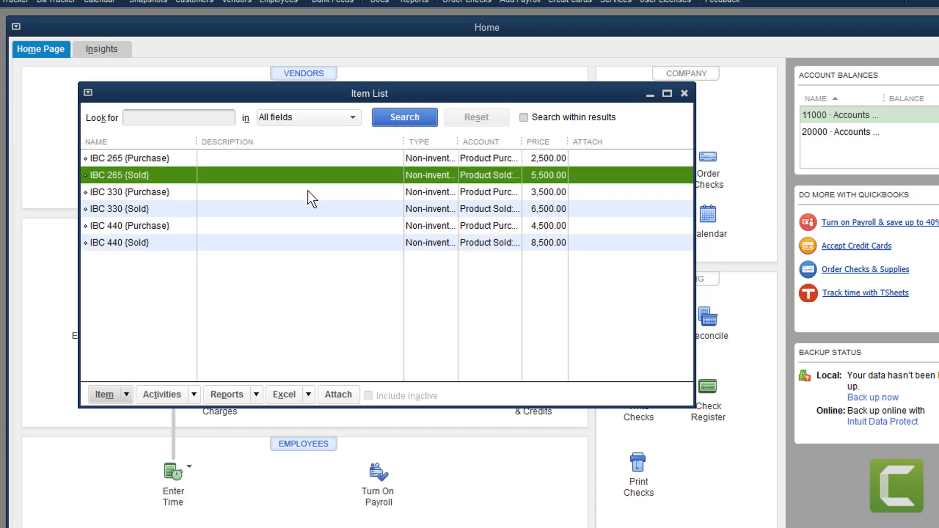
left_click(308, 192)
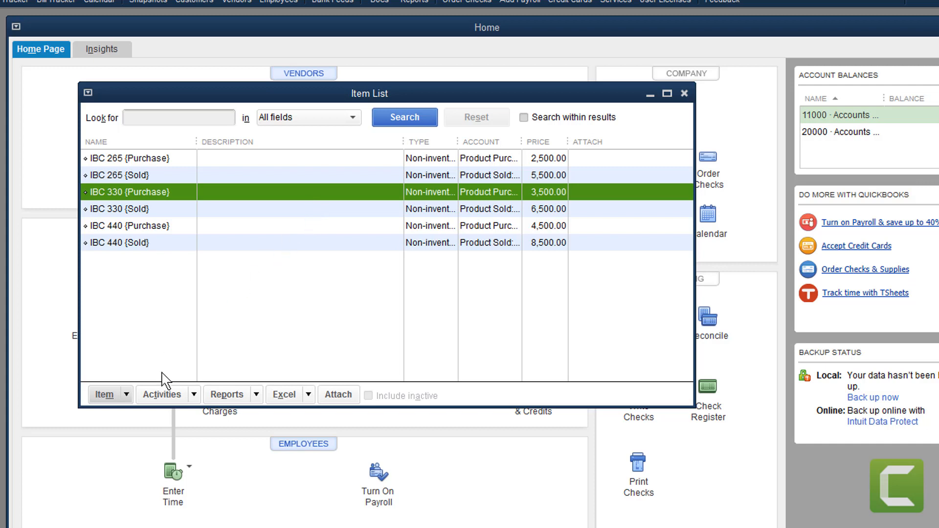
left_click(140, 160)
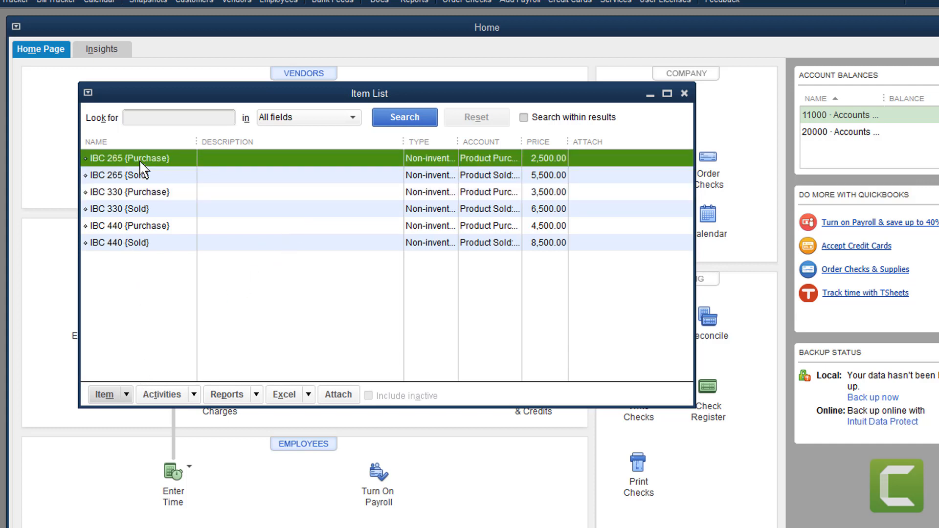
right_click(140, 160)
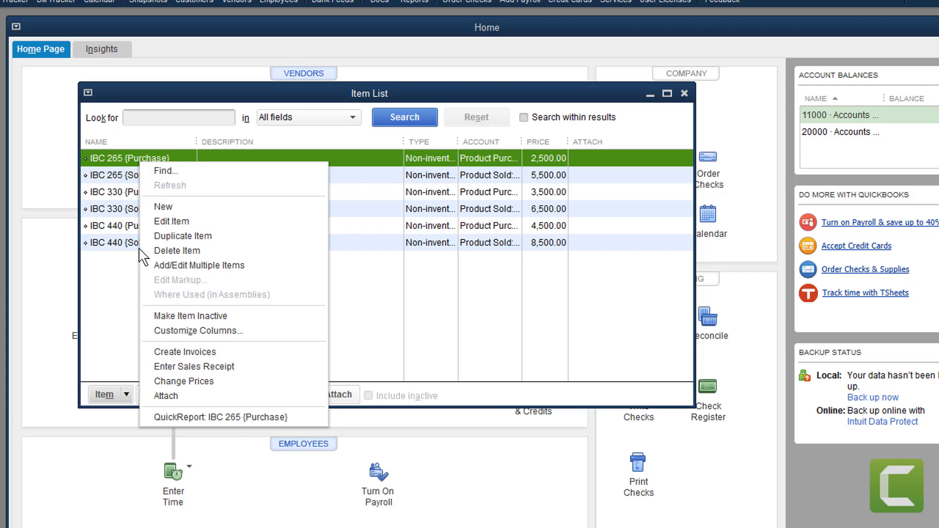
left_click(160, 223)
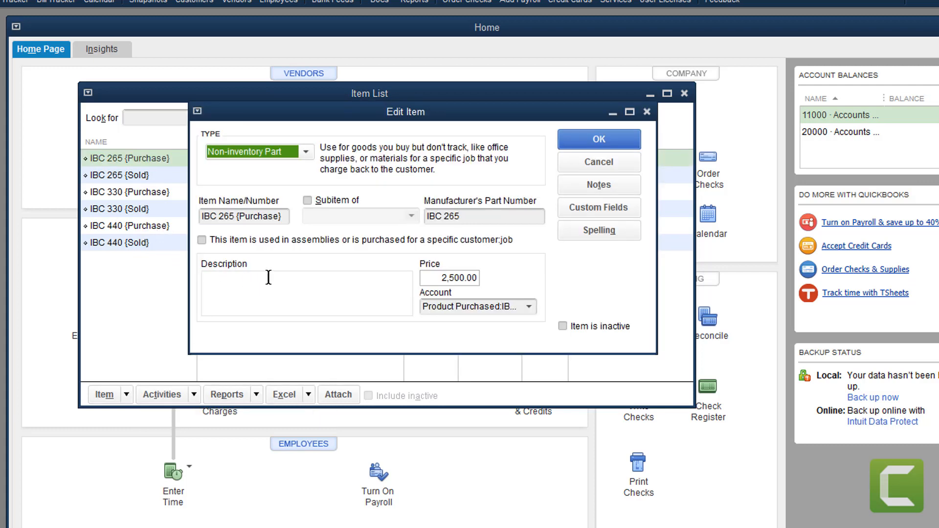
left_click(245, 283)
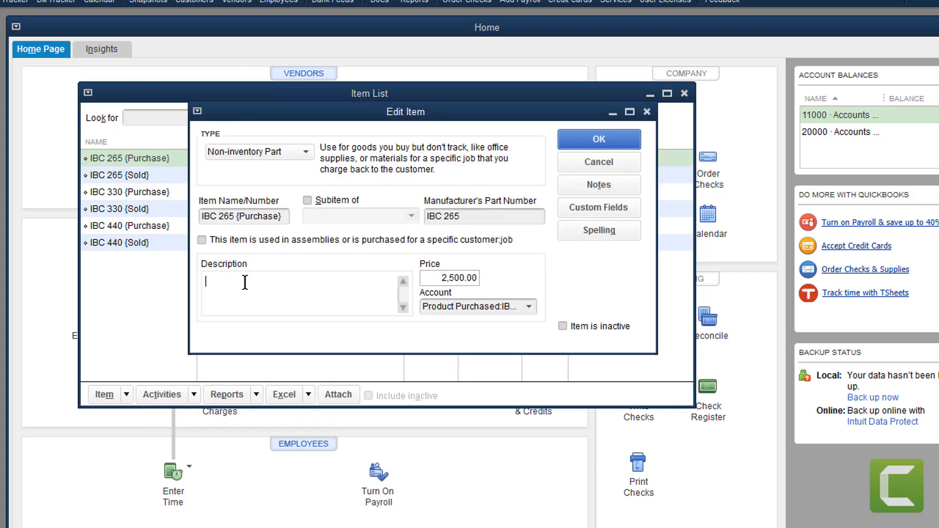
type("something sold \"Edit I Item\"")
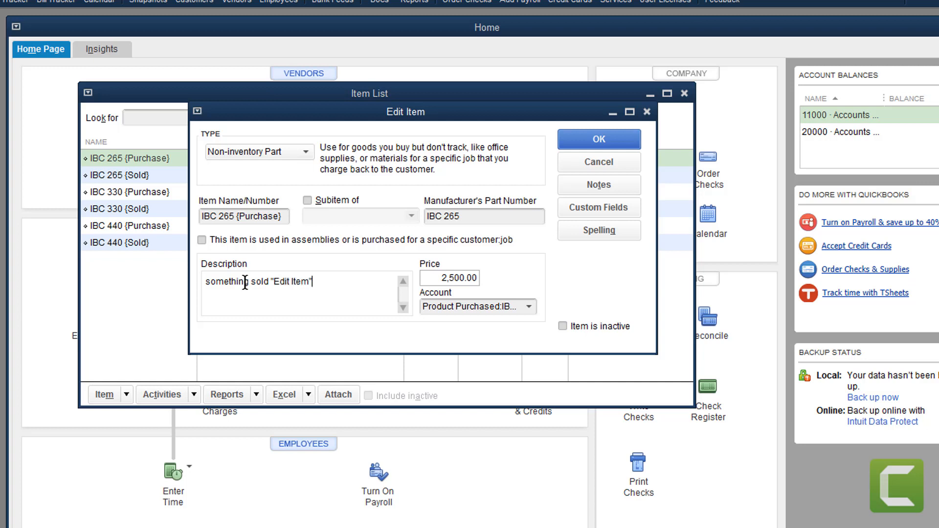
type(" Setup")
left_click(594, 140)
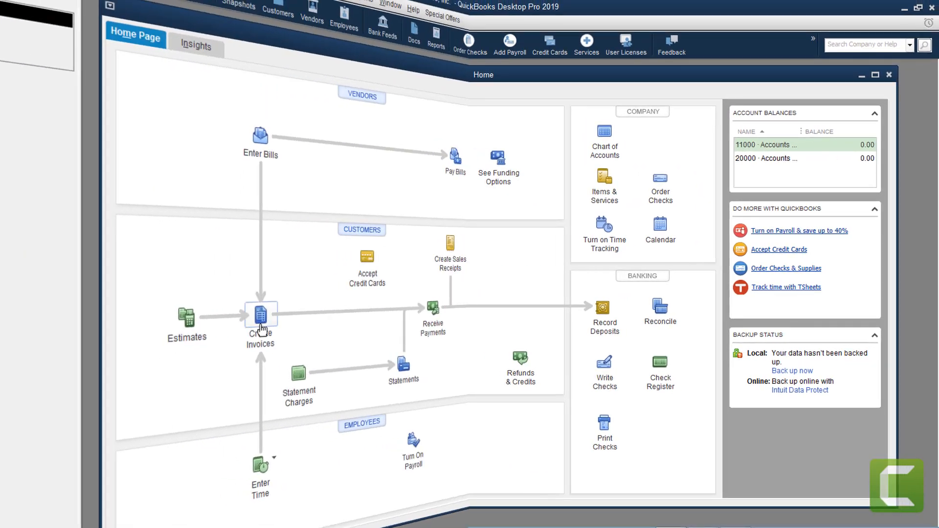
Create an invoice for the individual customer with one line: IBC 440 {Sold}, quantity 1
left_click(230, 310)
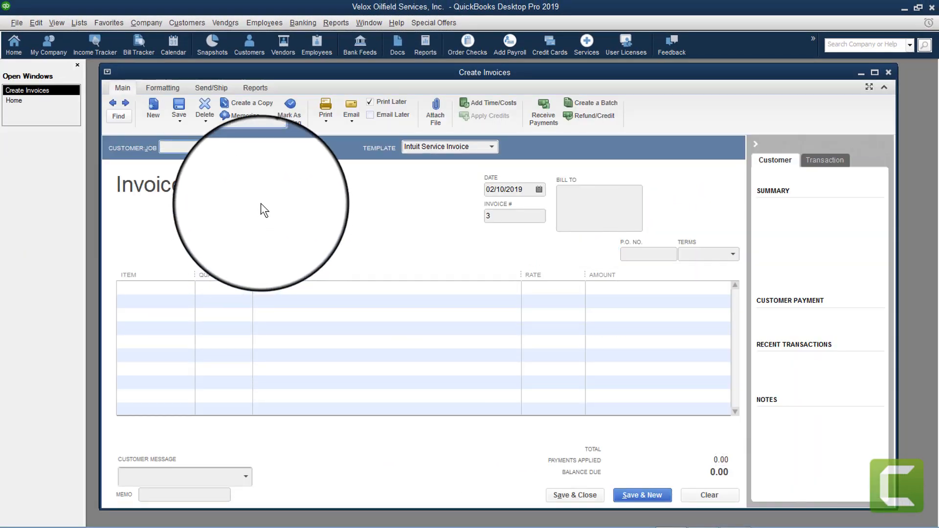
left_click(272, 146)
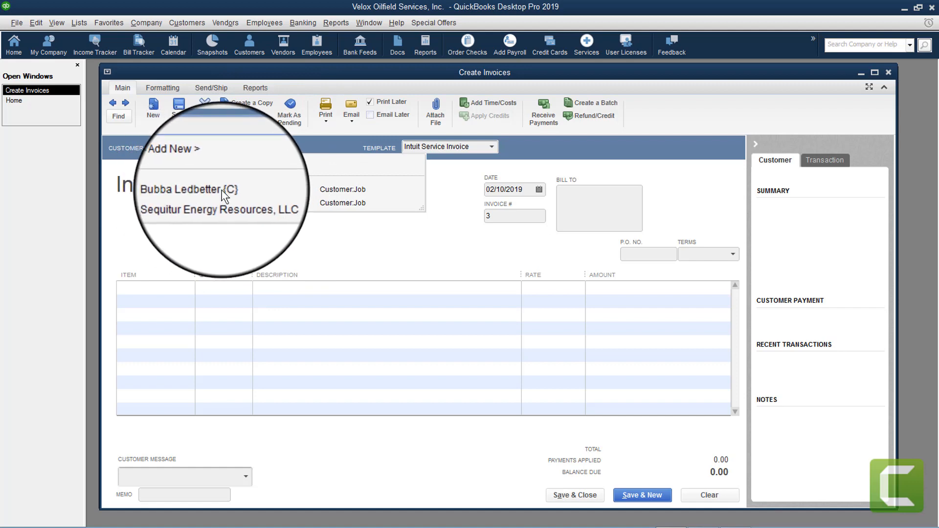
left_click(205, 189)
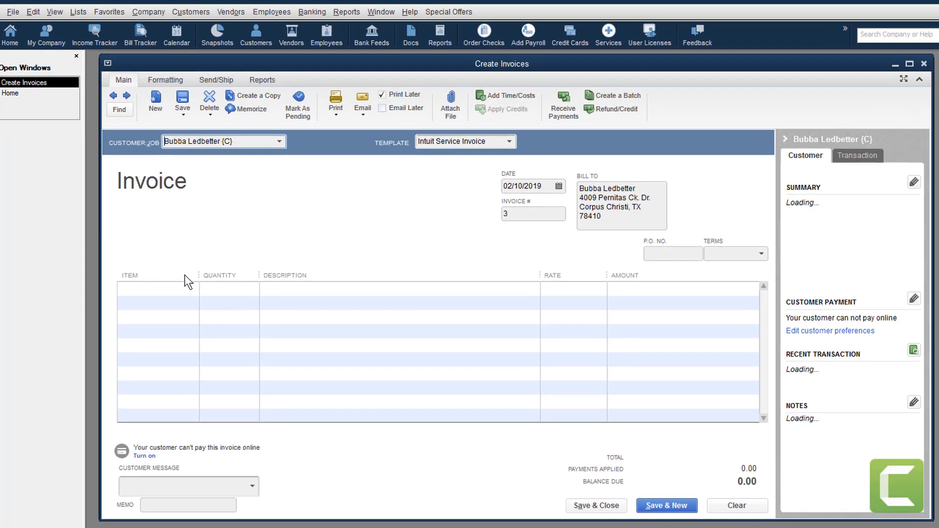
left_click(167, 288)
left_click(189, 288)
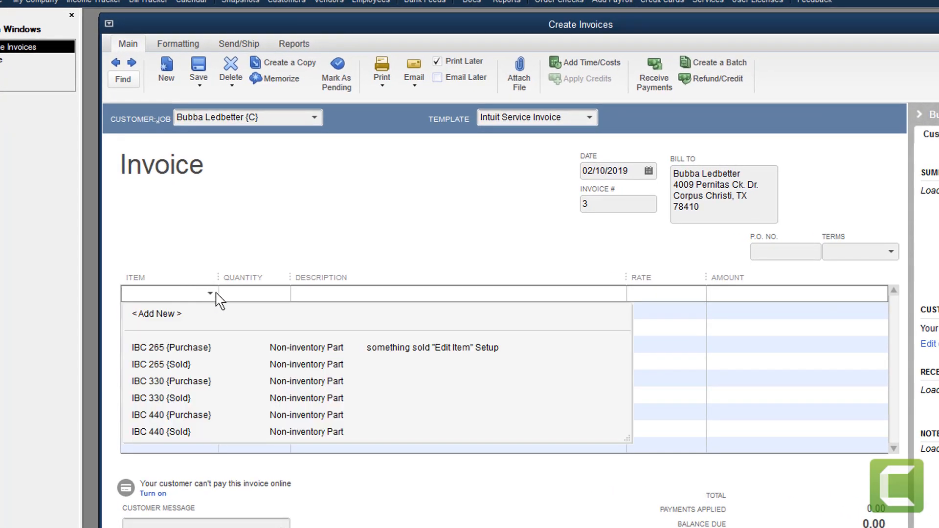
left_click(156, 432)
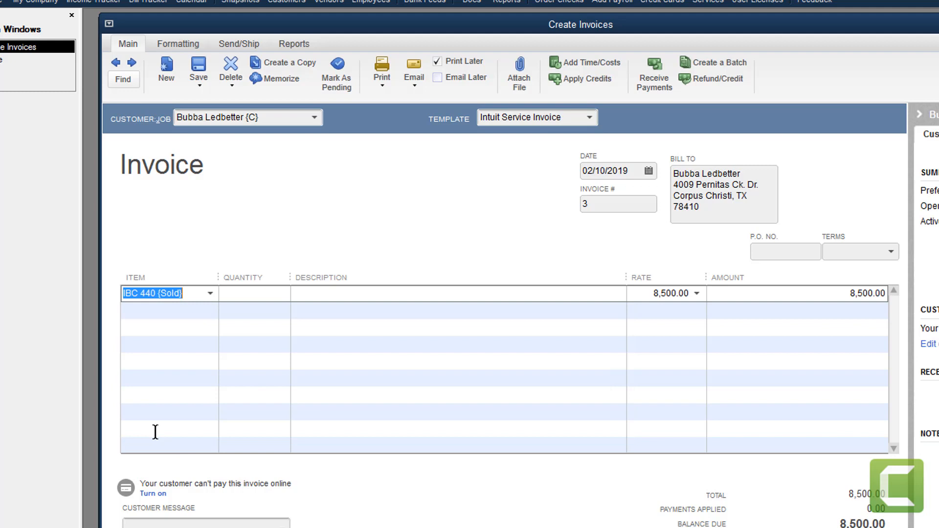
left_click(248, 294)
type("1")
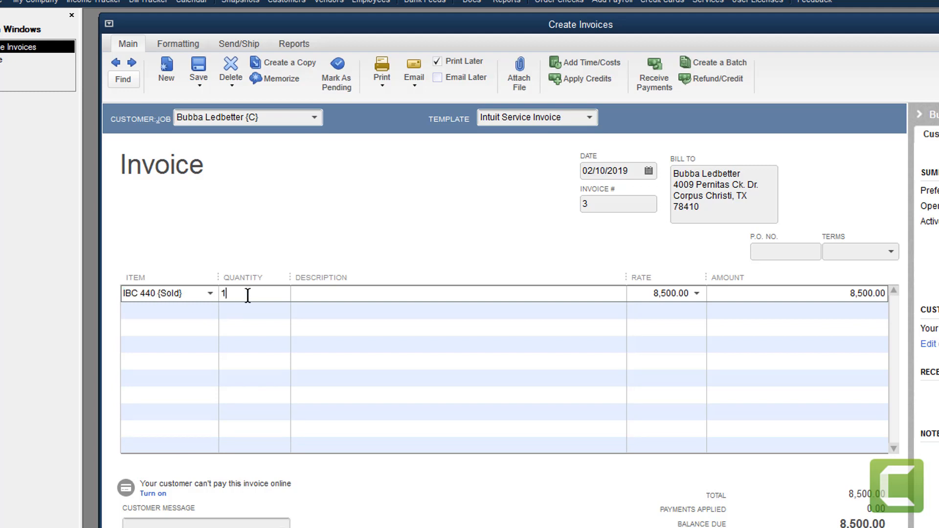
left_click(322, 300)
Enter 'something here IBC 440' as the first line's description, dismissing the stray export dialog
type("someth")
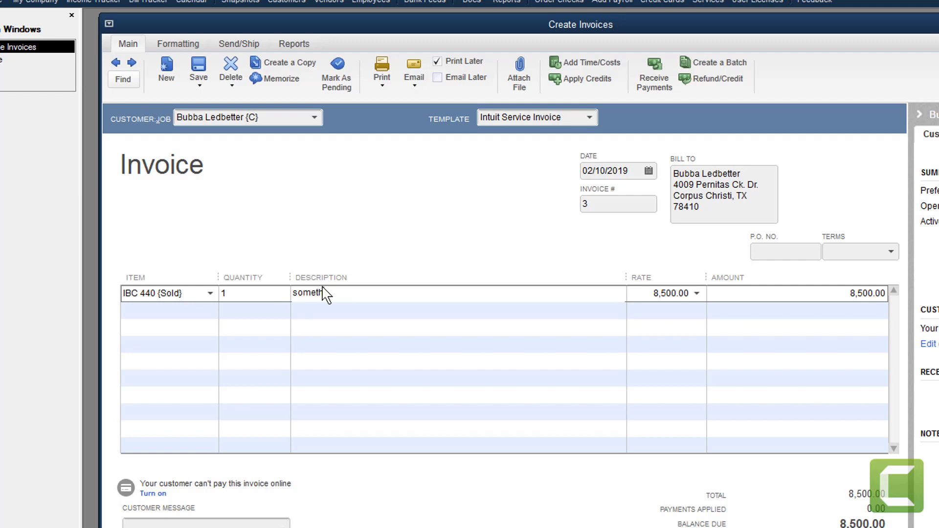
type("ing here")
type("C")
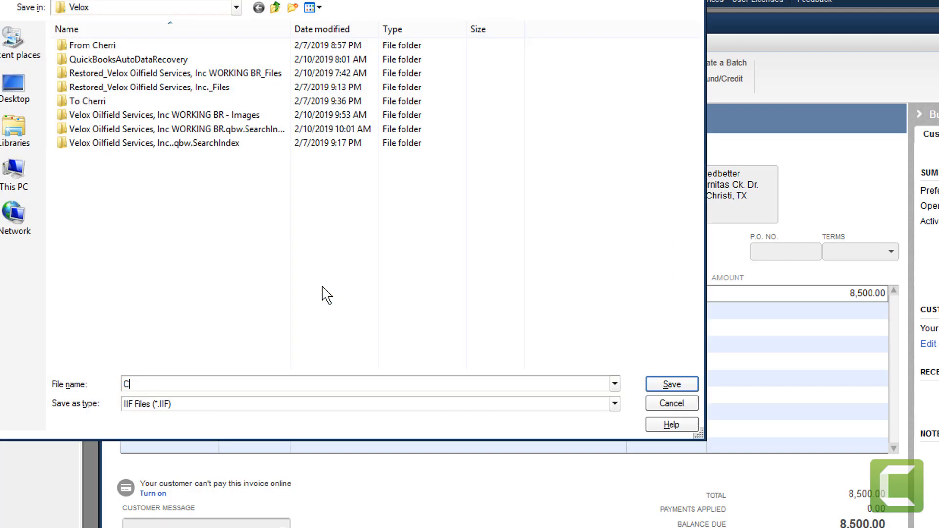
type(" 440")
left_click(671, 404)
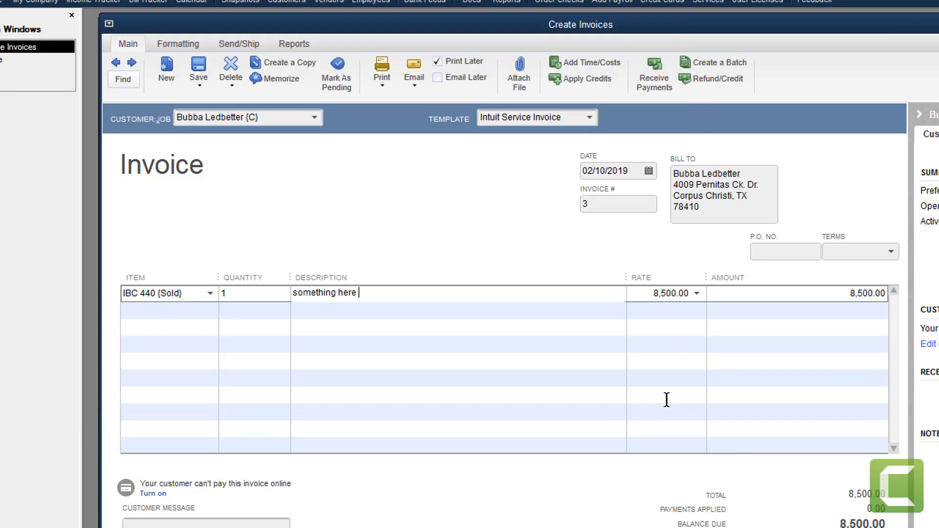
left_click(372, 293)
type("IBC 440")
key("Tab")
key("Tab")
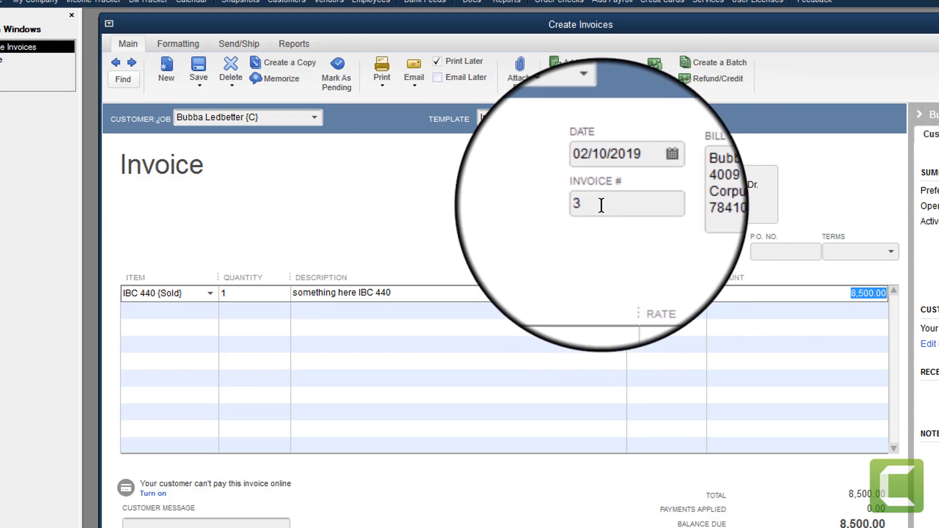
Confirm invoice number 3, then move through the P.O. No. and Terms fields
left_click(593, 204)
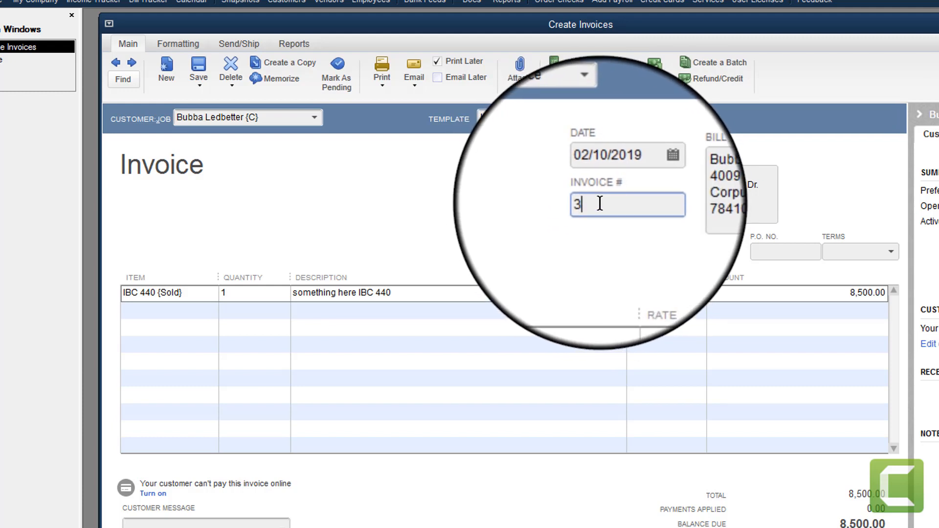
left_click(766, 253)
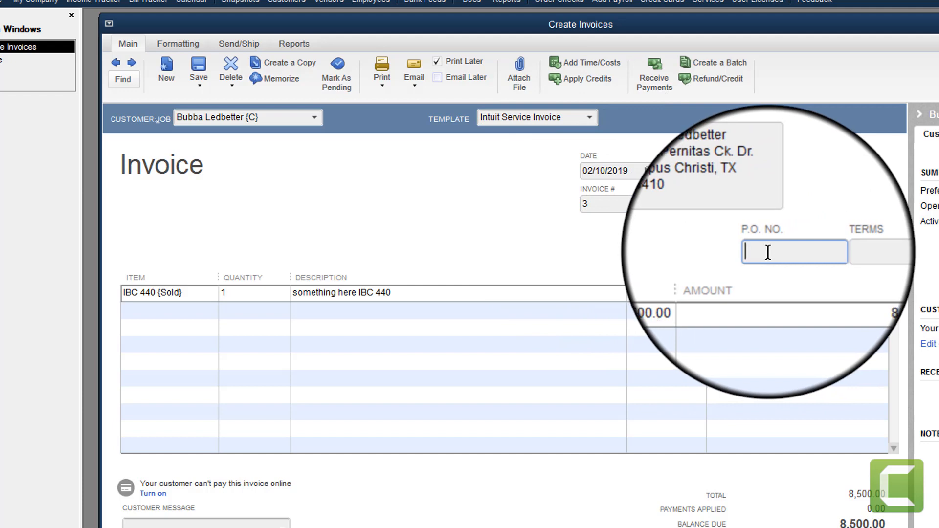
left_click(891, 251)
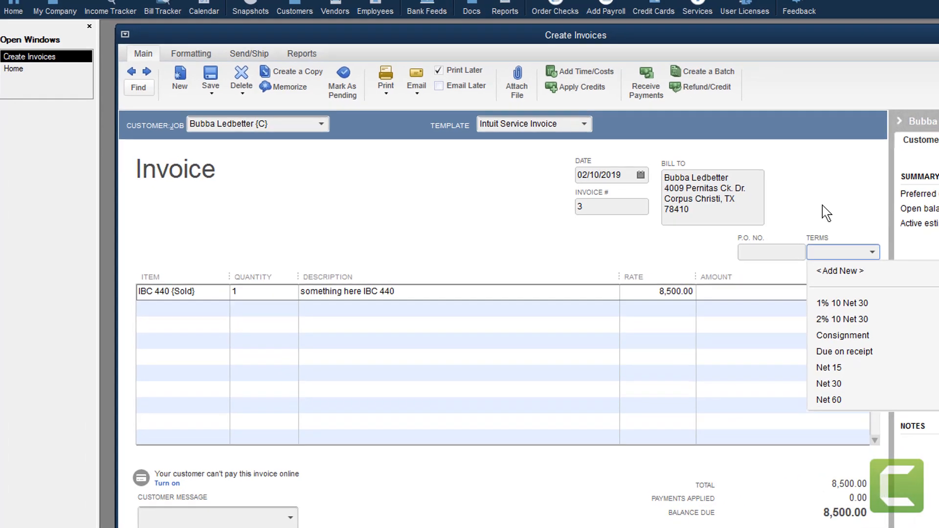
Leave Terms blank and save invoice 3, ignoring the spelling suggestion
left_click(827, 212)
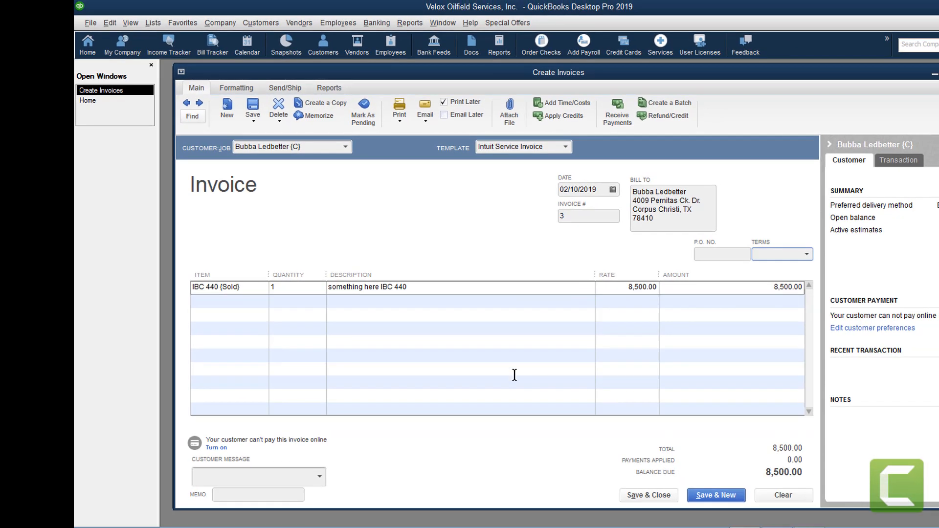
left_click(644, 495)
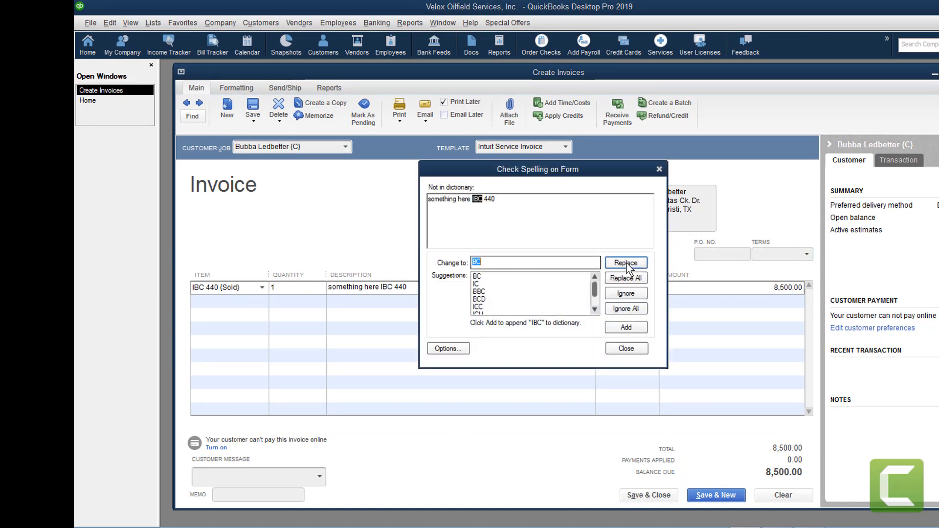
left_click(626, 294)
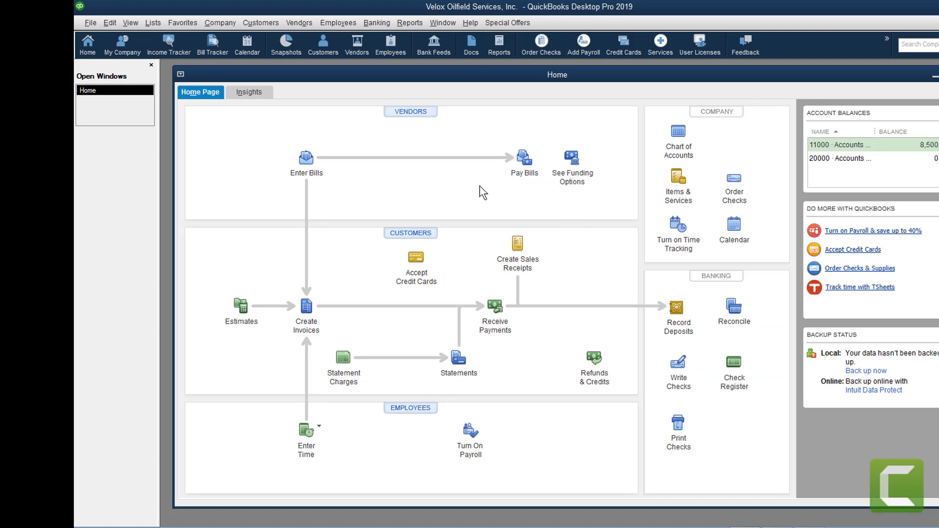
Run the Customers & Receivables Open Invoices report and QuickZoom into the customer's total
left_click(412, 22)
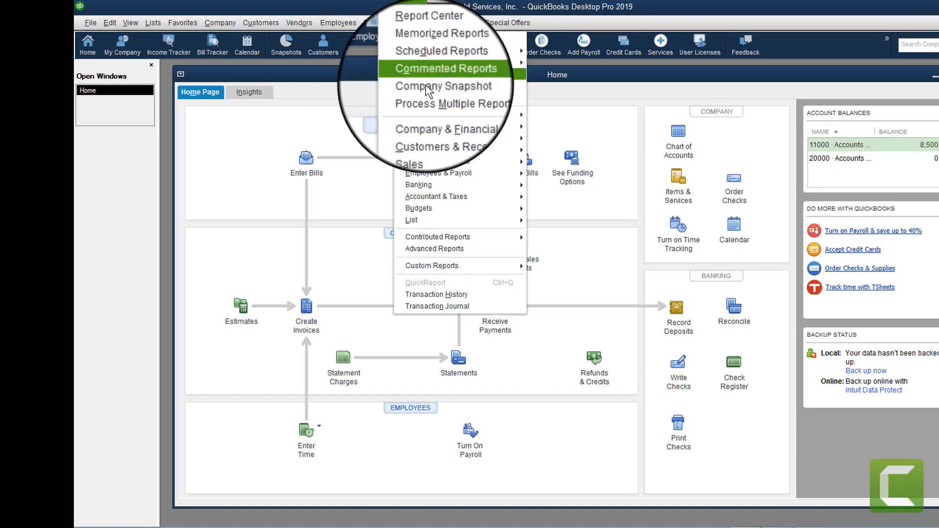
mouse_move(436, 123)
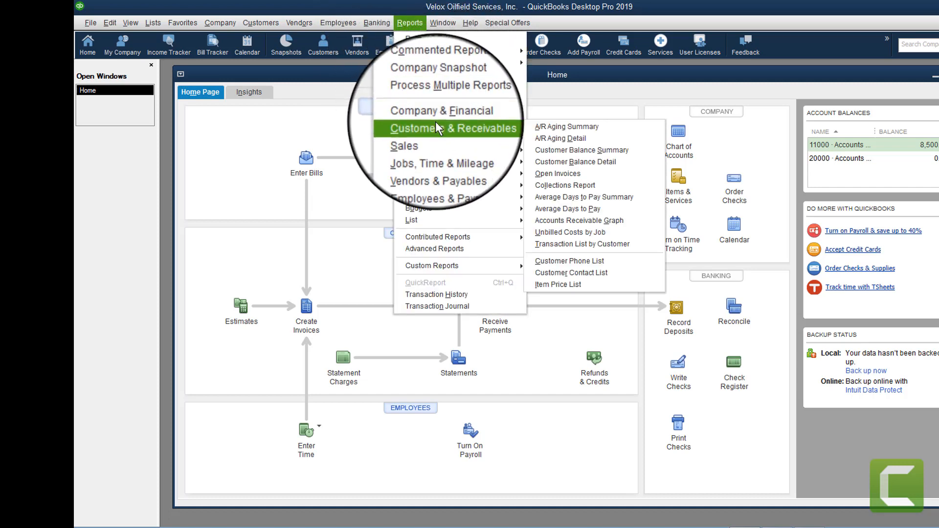
left_click(559, 174)
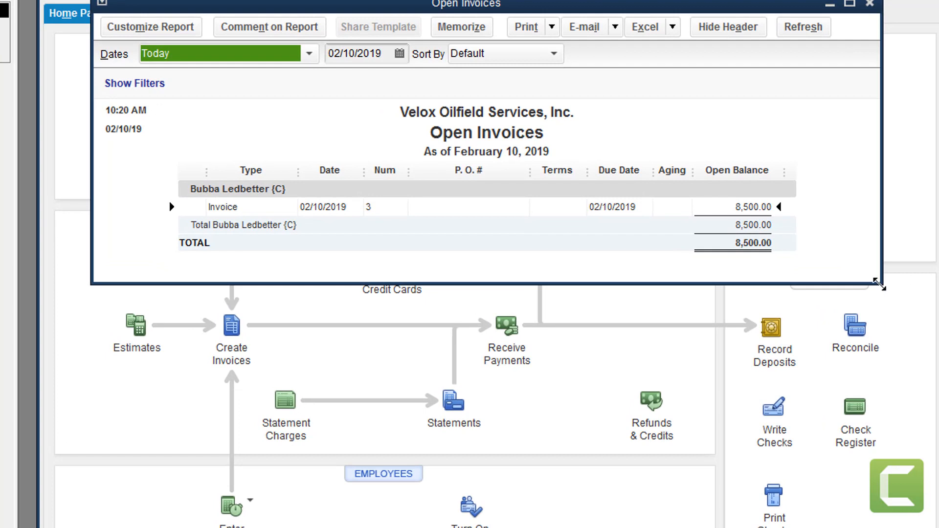
left_click_drag(878, 284, 938, 527)
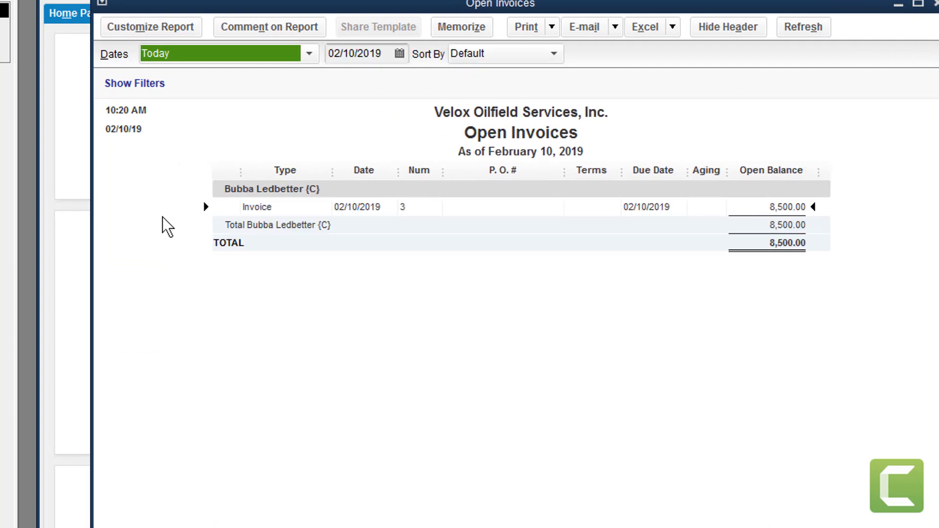
left_click(294, 226)
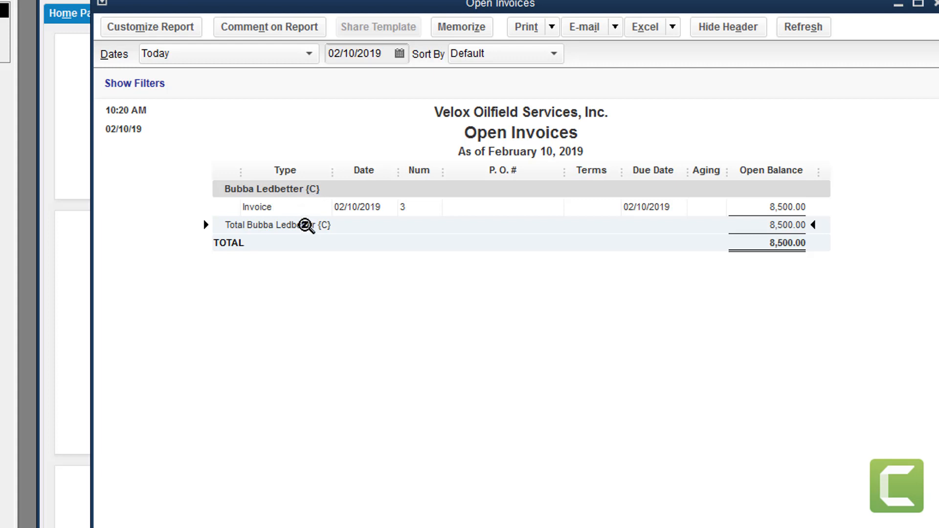
double_click(306, 226)
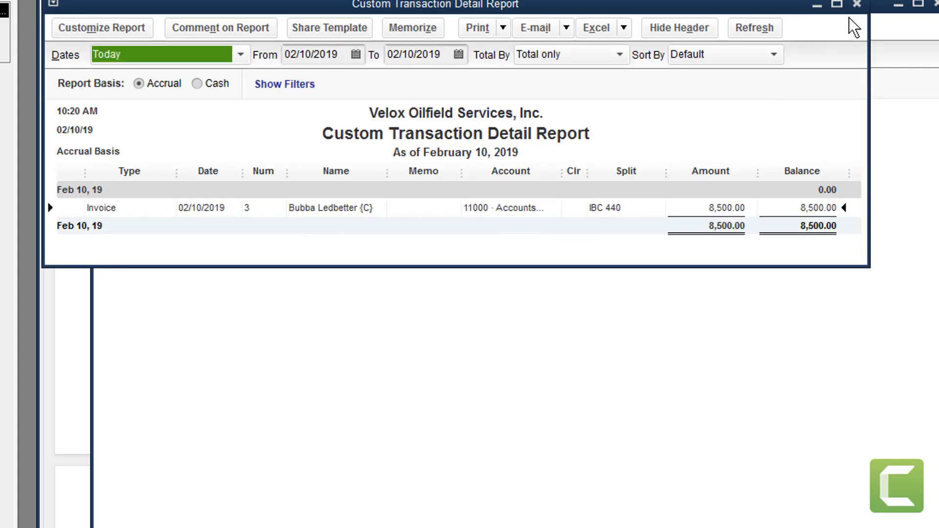
left_click(857, 4)
Reopen invoice #3 for IBC 440, 8,500.00 due, from the report line
double_click(368, 210)
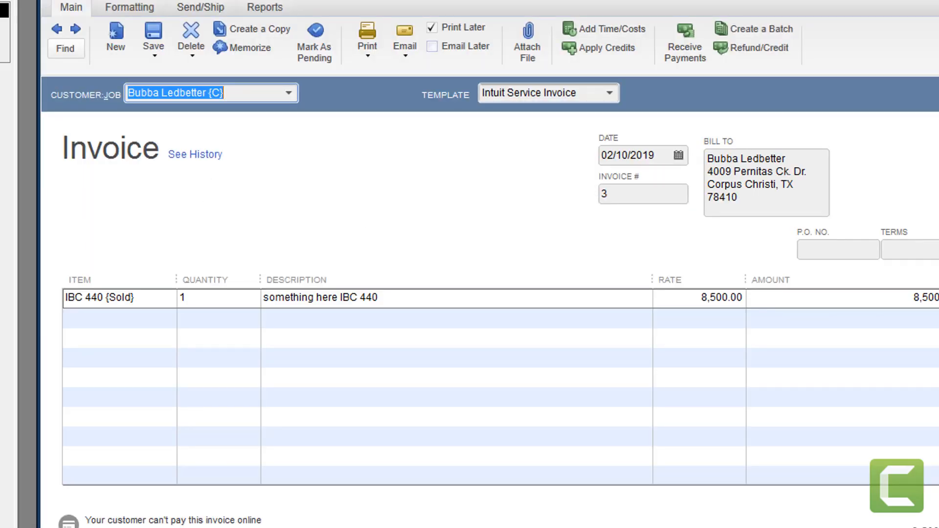
key("Escape")
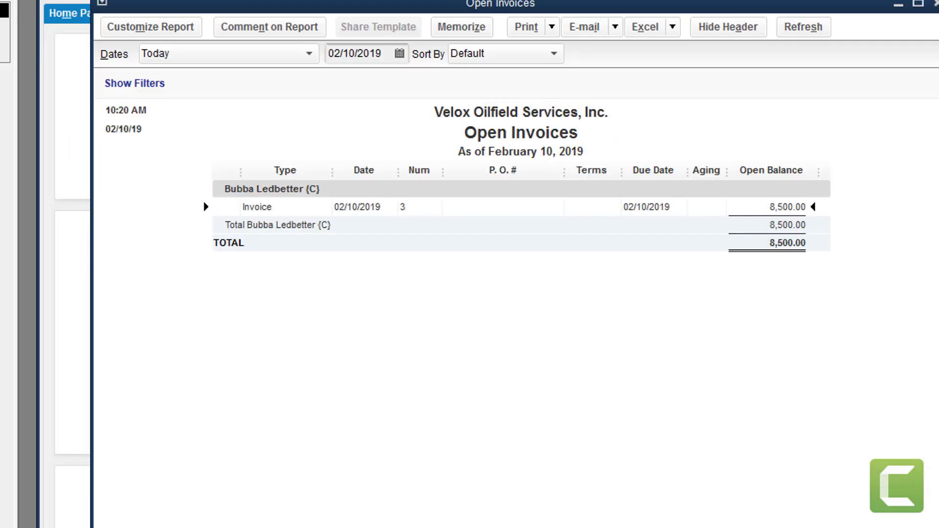
double_click(300, 226)
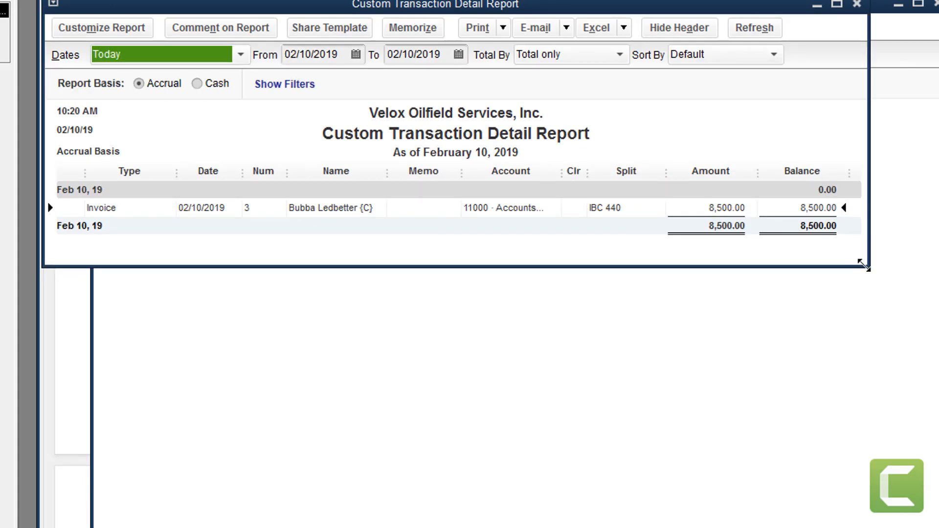
left_click_drag(862, 264, 902, 449)
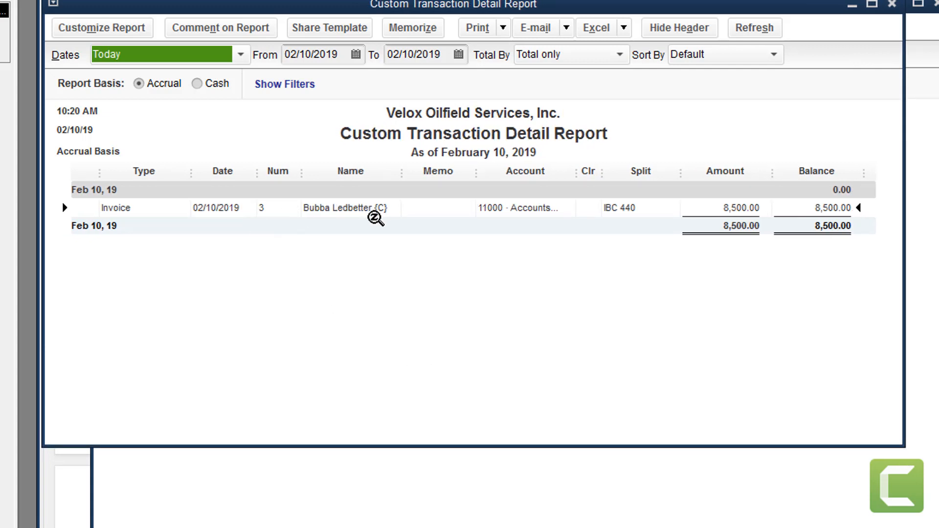
left_click(893, 4)
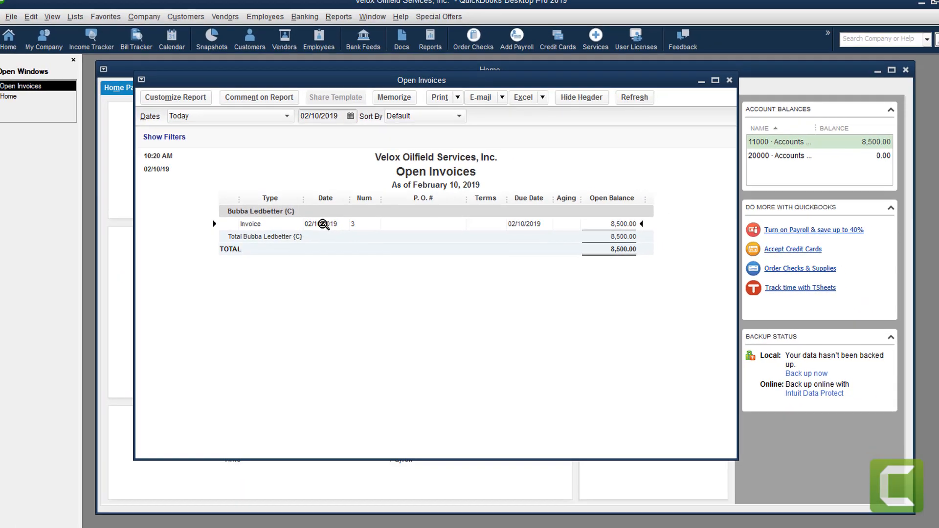
double_click(360, 207)
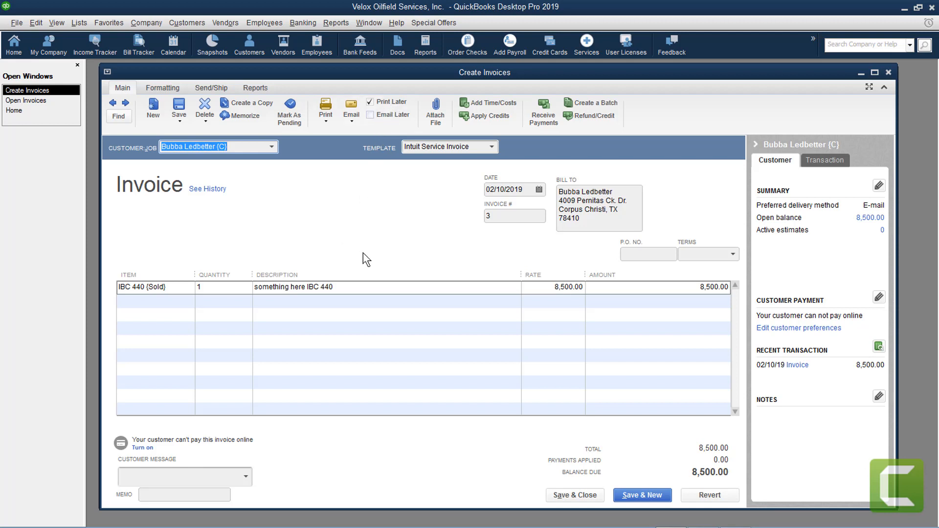
Print invoice #3 from File > Print Invoice on blank paper, 1 copy
left_click(18, 22)
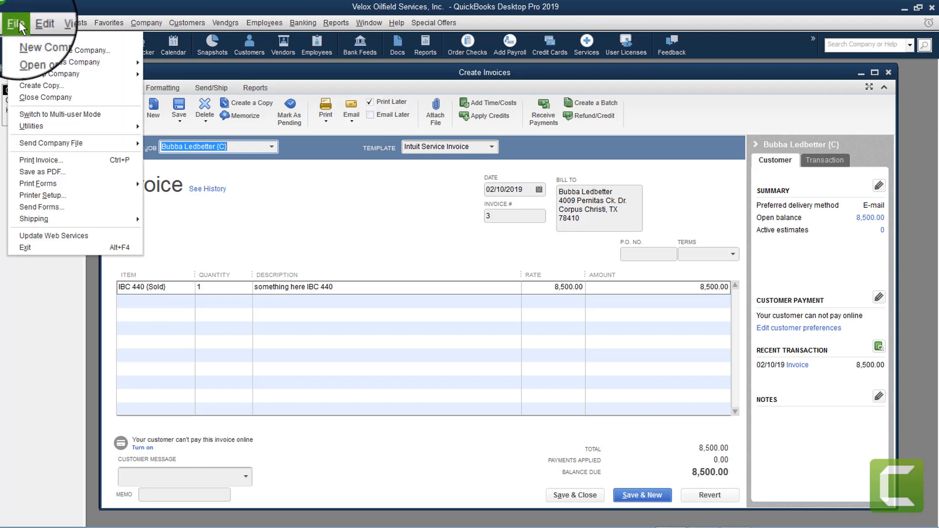
left_click(45, 162)
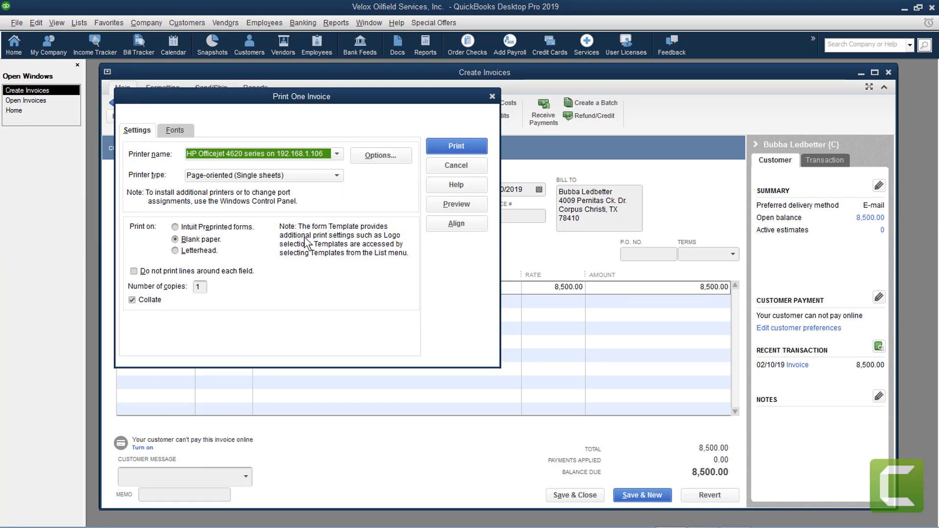
left_click_drag(364, 104, 405, 111)
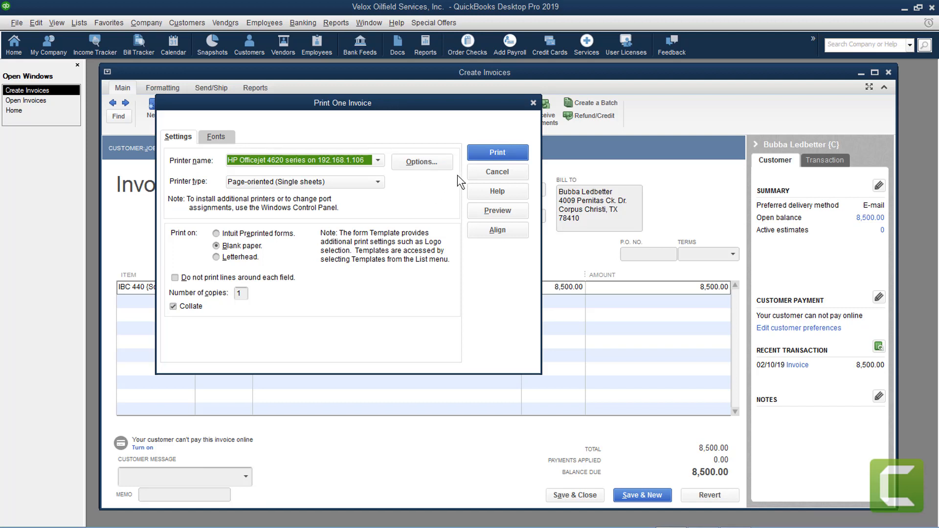
left_click(498, 152)
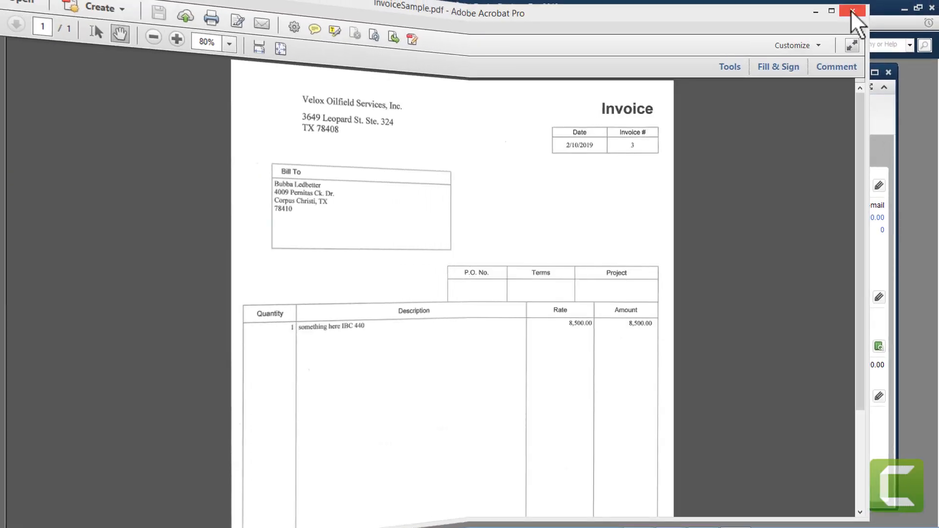
Close the printed invoice PDF, then close the invoice without saving changes
left_click(850, 10)
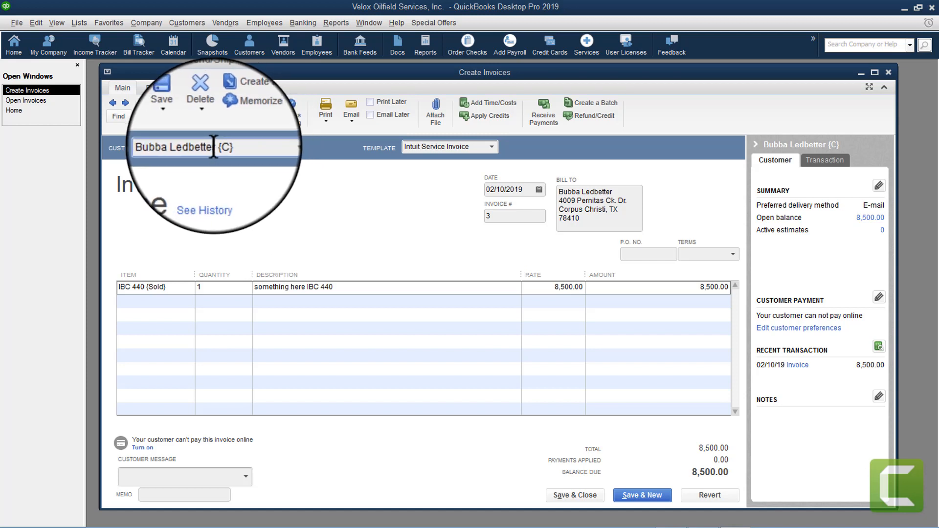
left_click_drag(217, 148, 231, 149)
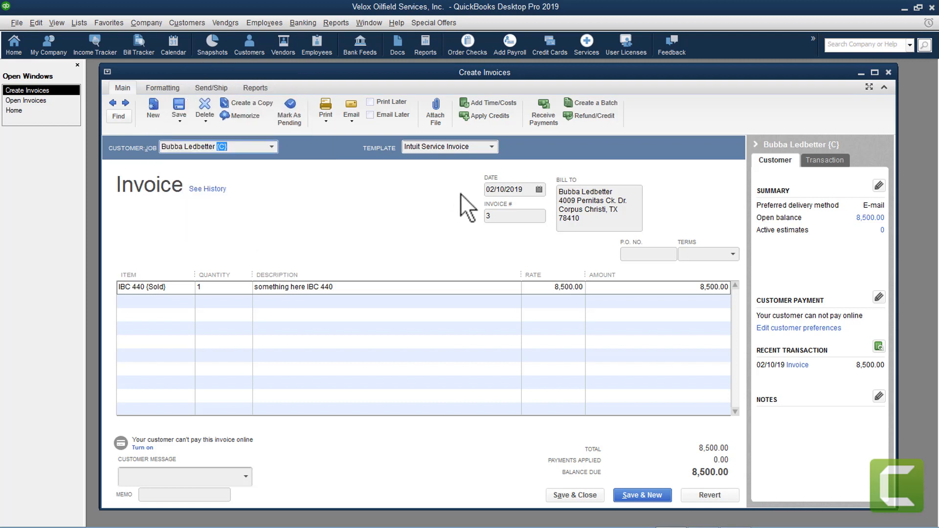
left_click(888, 71)
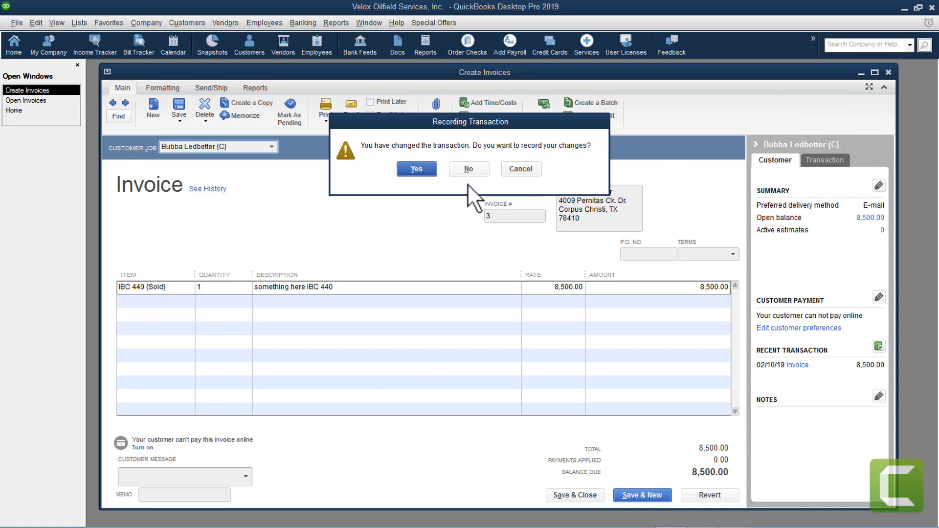
left_click(471, 168)
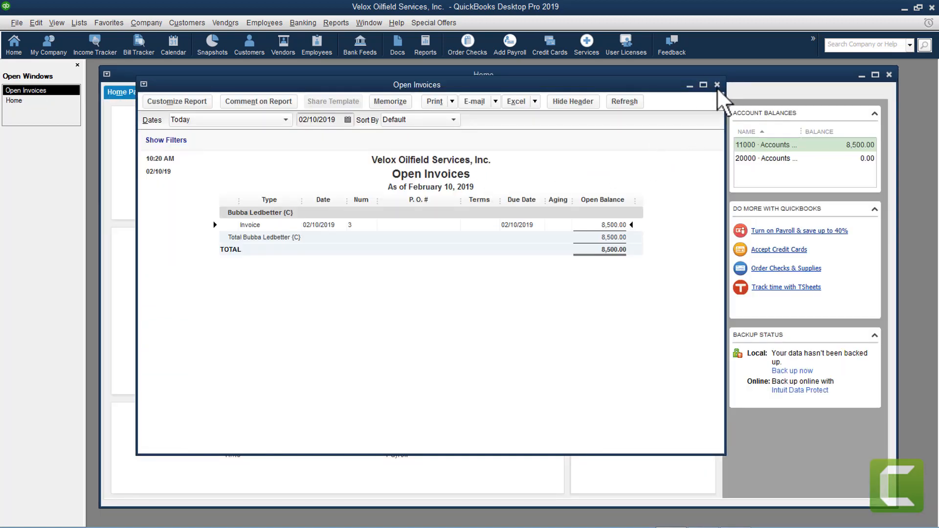
Close the Open Invoices report and bring up the Chart of Accounts with Ctrl+A
left_click(717, 85)
left_click_drag(615, 72, 618, 68)
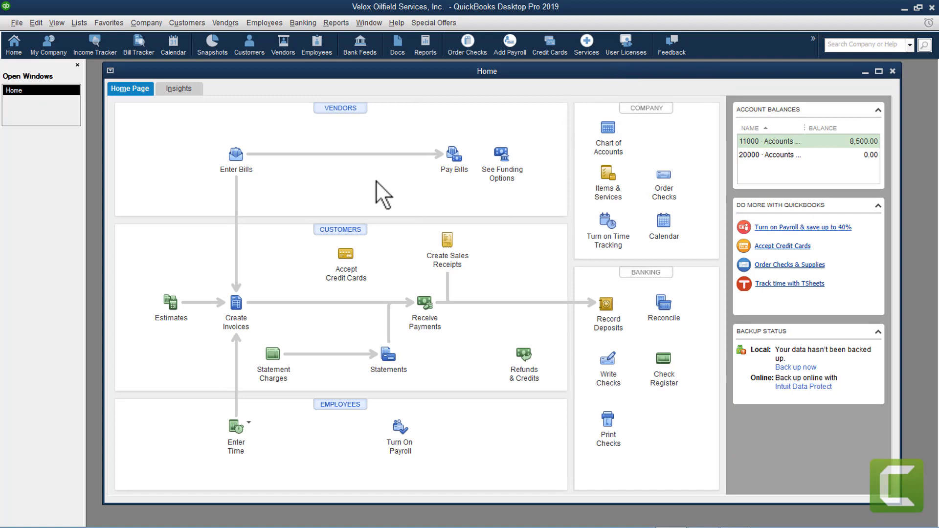
key("ctrl+a")
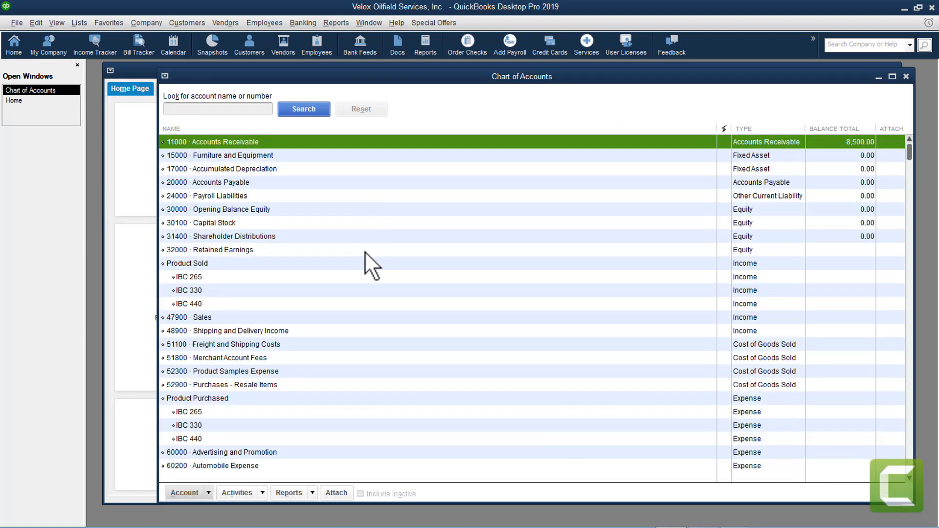
left_click(188, 264)
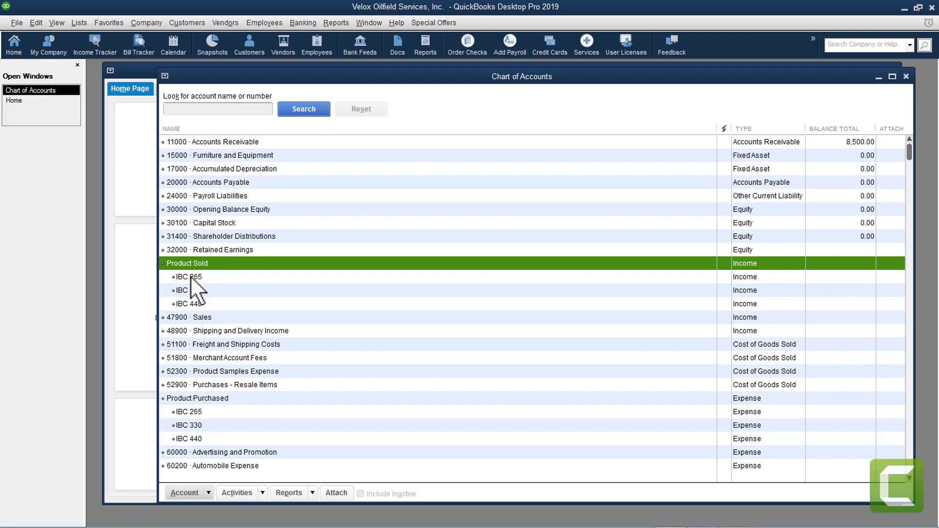
left_click(199, 398)
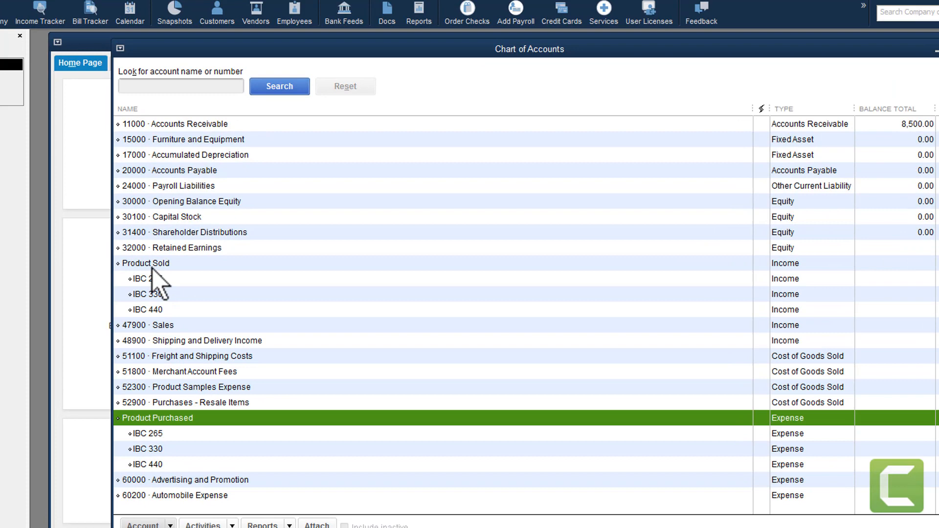
left_click(194, 265)
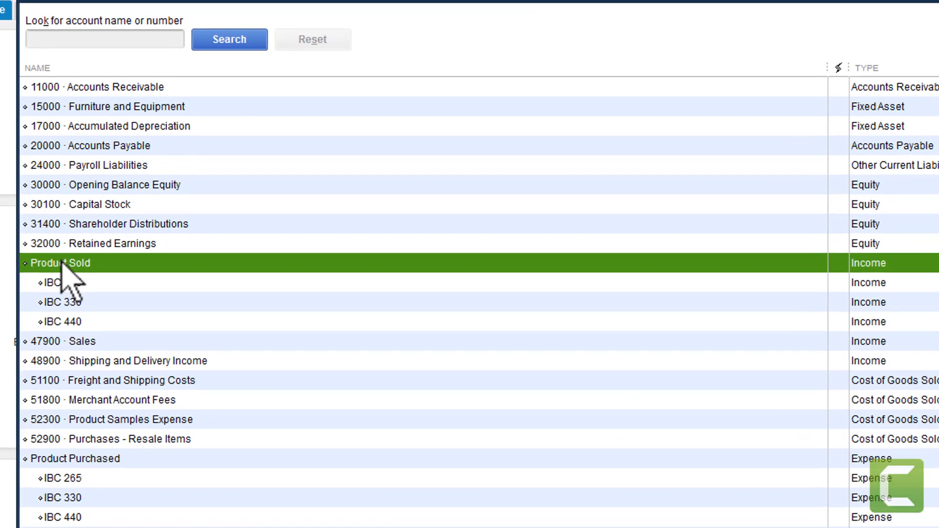
Change the Product Sold account name to 'Products For Resale', save, and close the Chart of Accounts
right_click(188, 263)
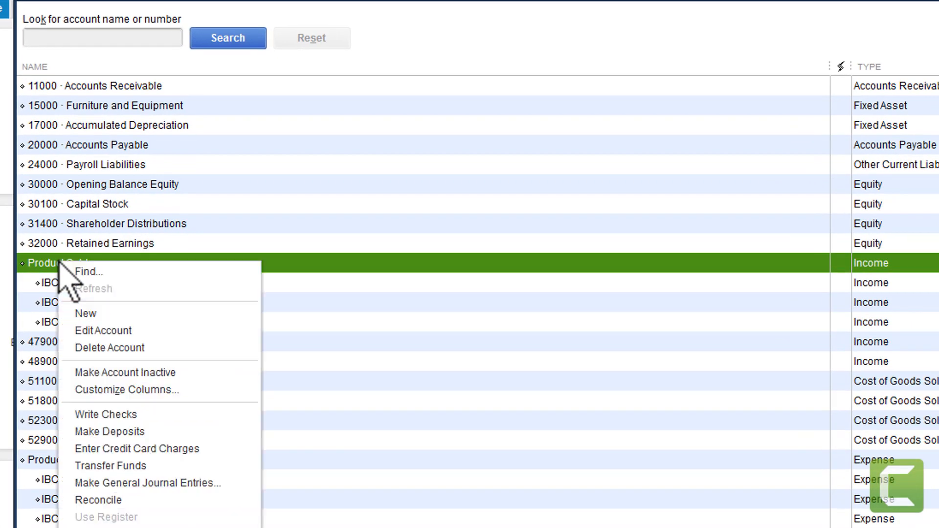
left_click(98, 331)
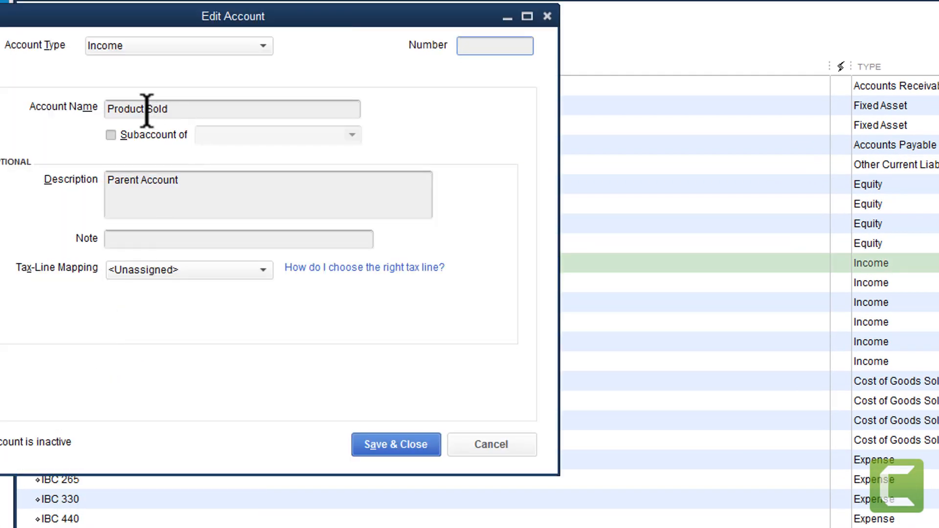
left_click_drag(151, 108, 191, 98)
double_click(163, 108)
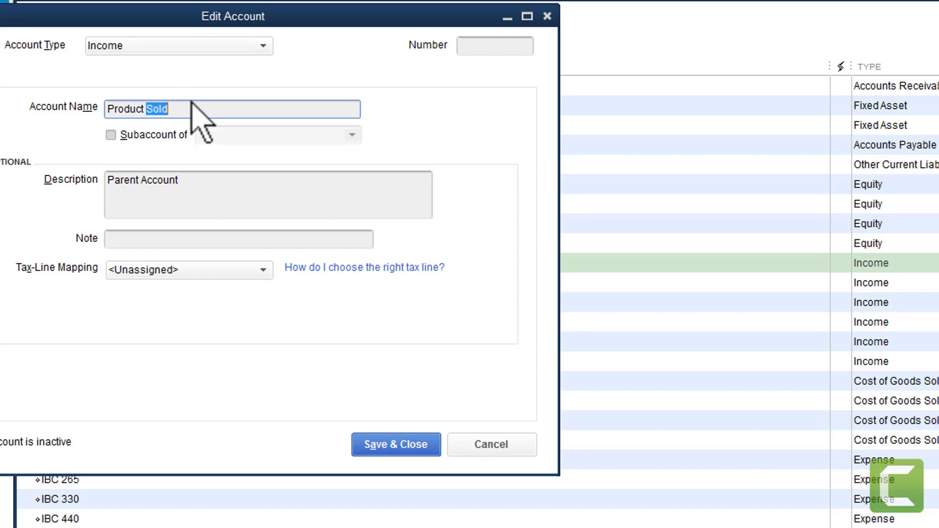
key("BackSpace")
key("BackSpace")
type("s For res")
key("BackSpace")
key("BackSpace")
key("BackSpace")
type("Resale")
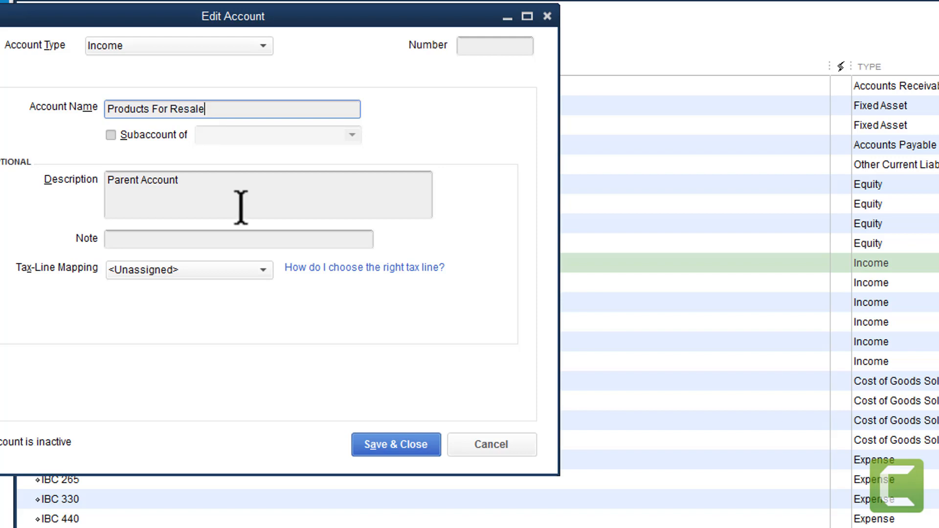
left_click(388, 445)
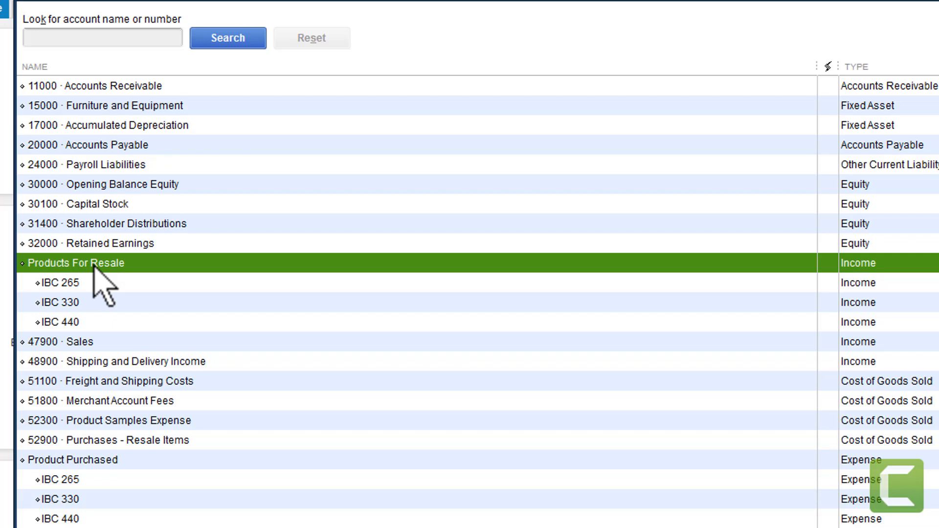
left_click(73, 463)
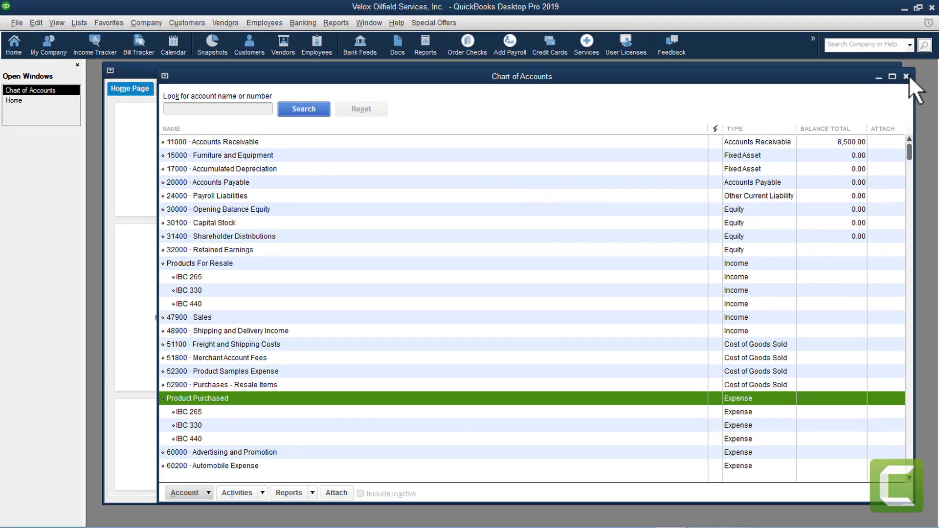
left_click(906, 75)
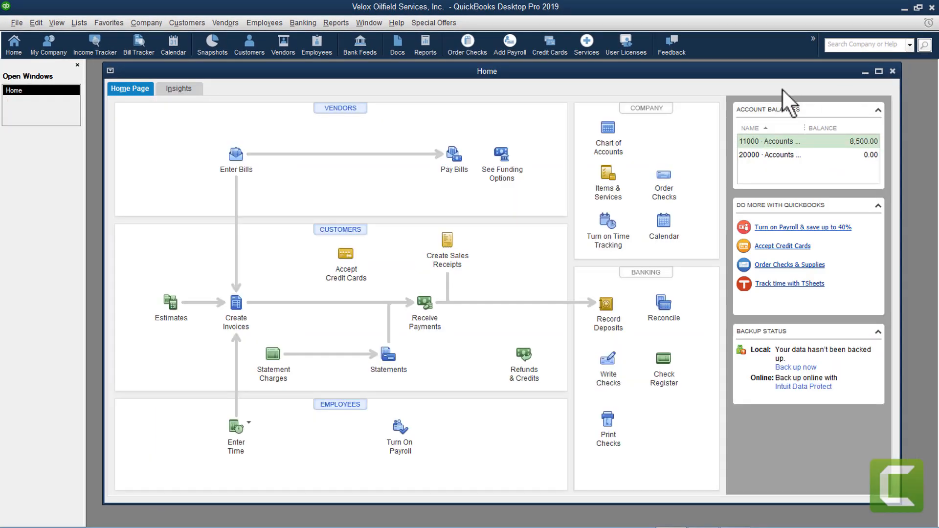